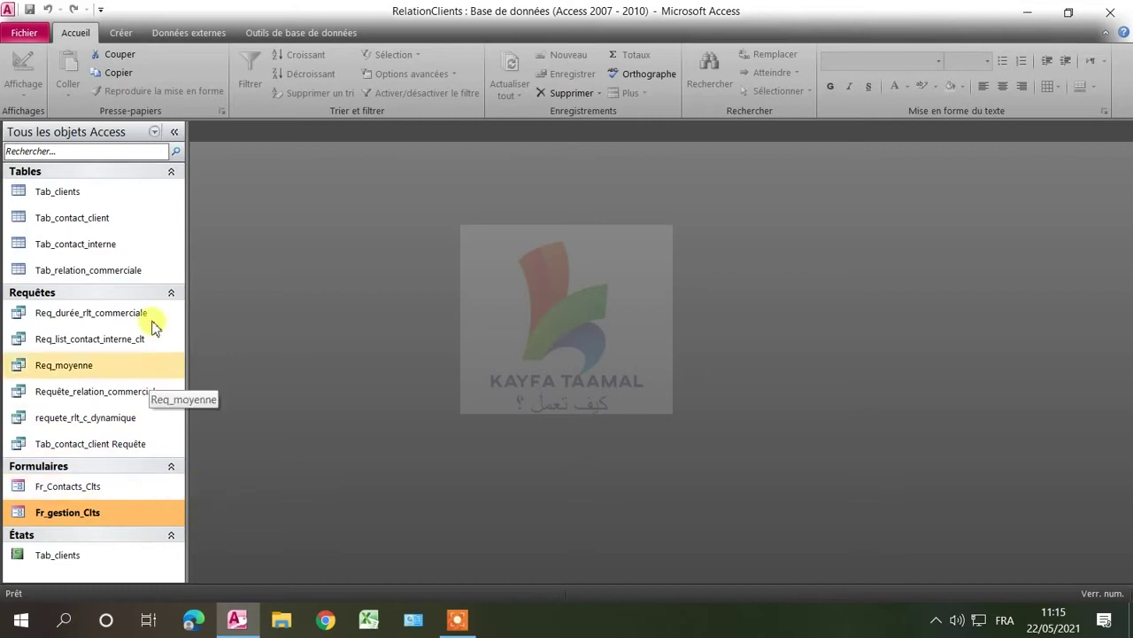
Create a new blank form and switch it to Design view (Mode Création).
{"action": "left_click", "coordinate": [121, 31]}
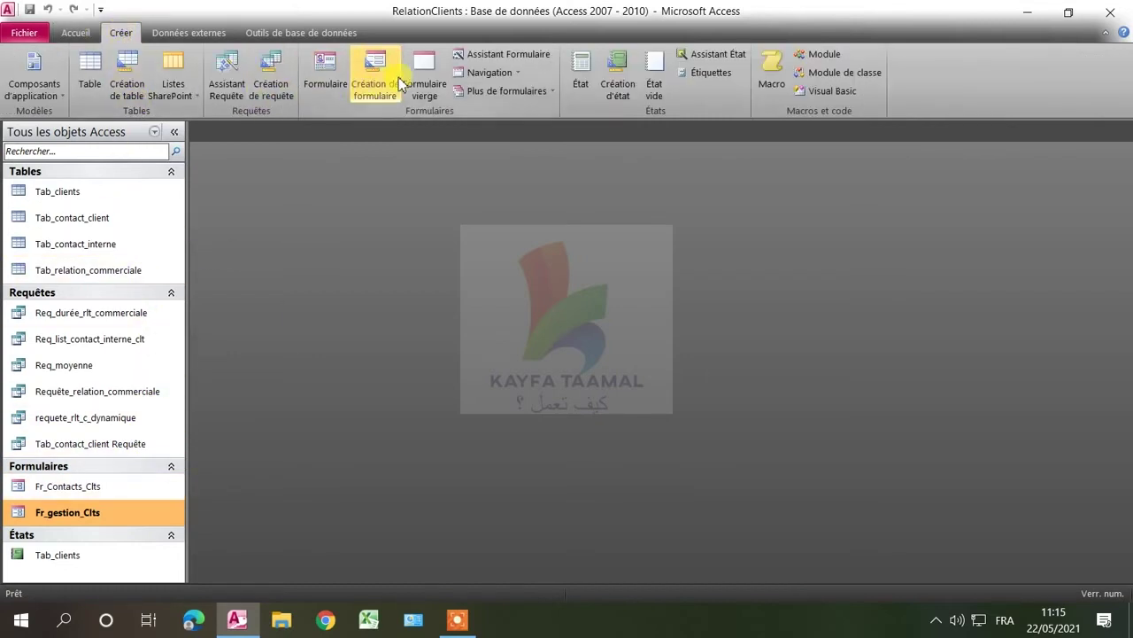
{"action": "left_click", "coordinate": [412, 81]}
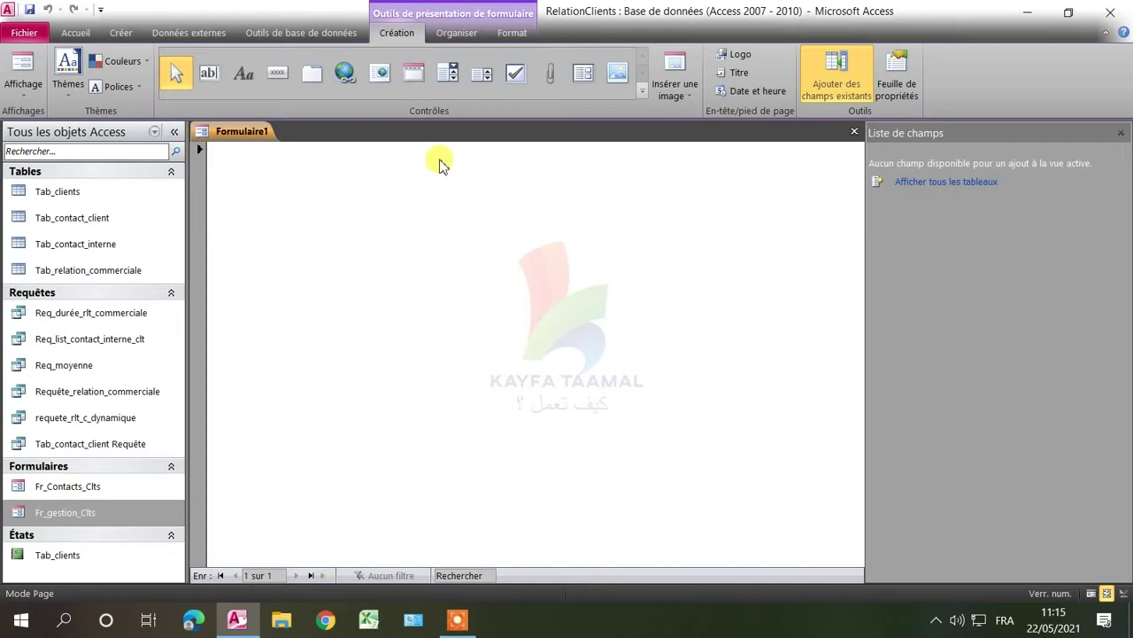
{"action": "right_click", "coordinate": [240, 135]}
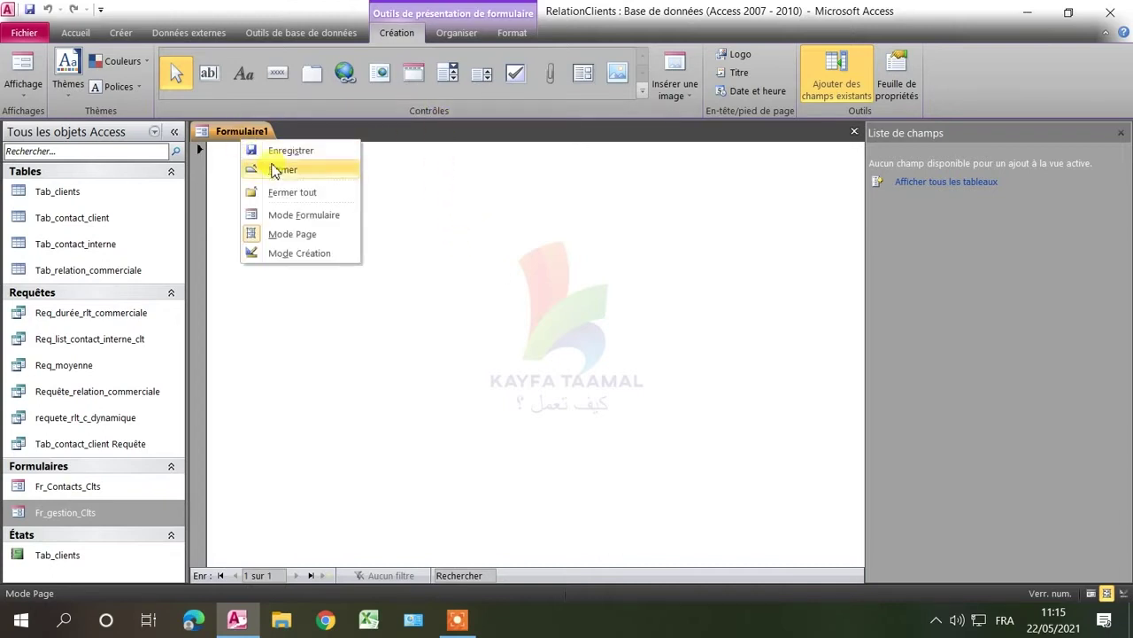
{"action": "left_click", "coordinate": [285, 252]}
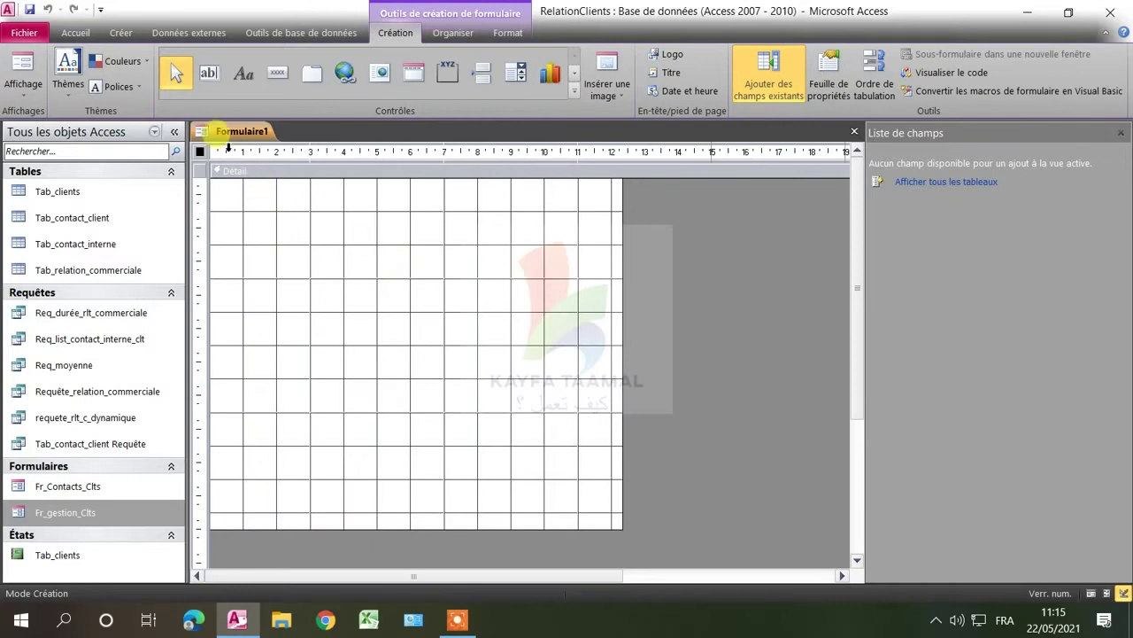
Add a label reading "Menu Général" near the top of the Detail section and shrink its frame to about 4 by 1 cm.
{"action": "left_click", "coordinate": [243, 80]}
{"action": "left_click_drag", "start_coordinate": [256, 195], "coordinate": [572, 261]}
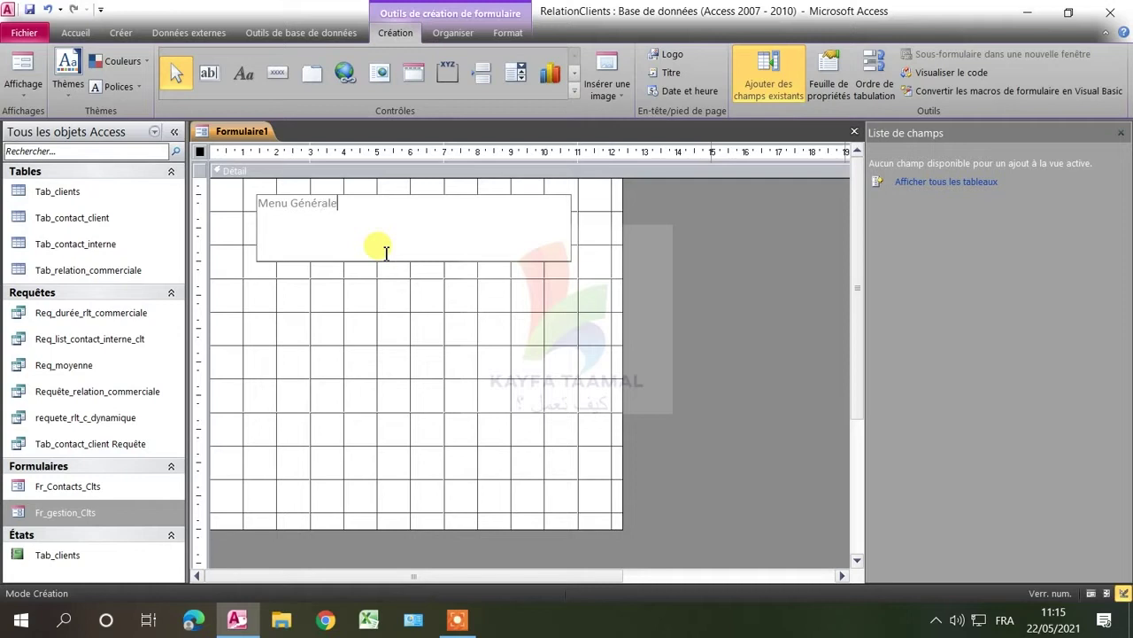
{"action": "left_click", "coordinate": [344, 282]}
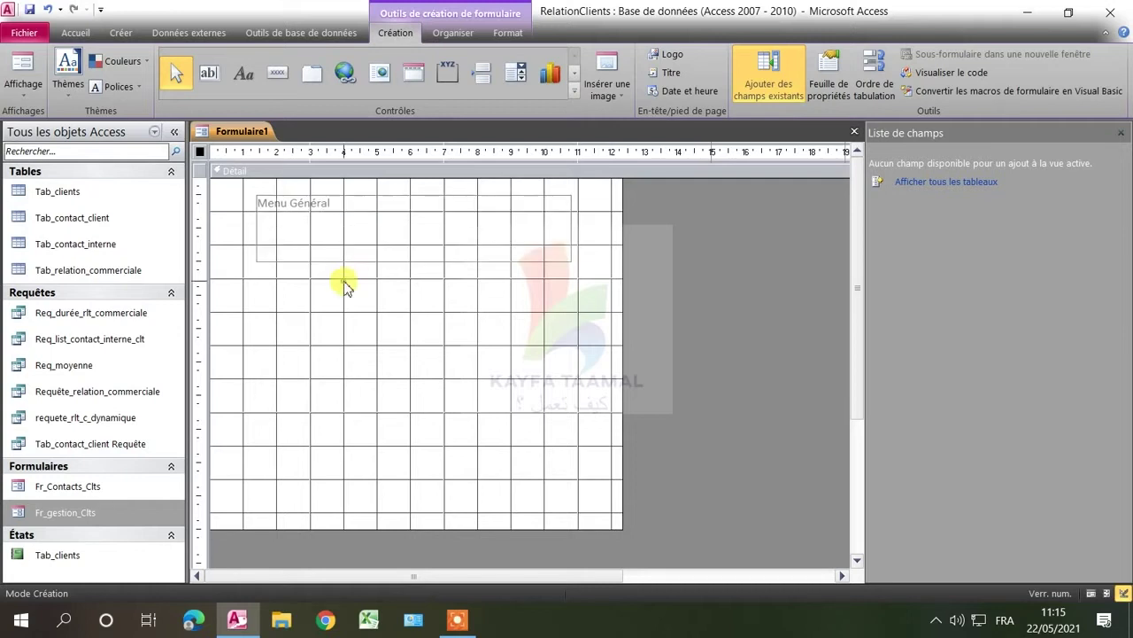
{"action": "left_click", "coordinate": [304, 258]}
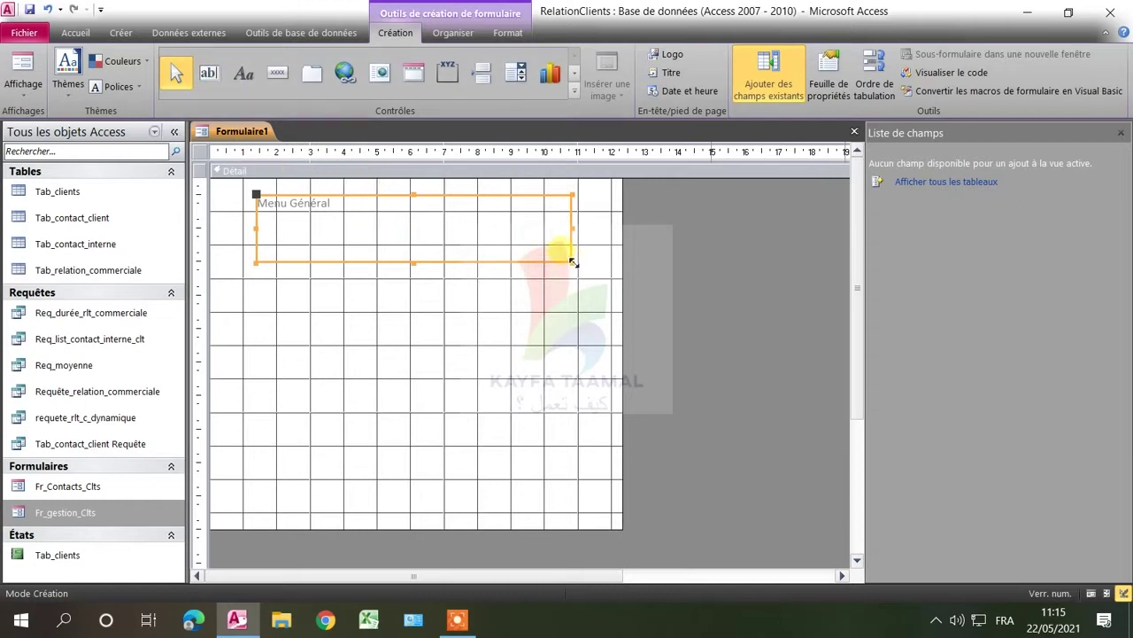
{"action": "left_click_drag", "start_coordinate": [574, 262], "coordinate": [397, 226]}
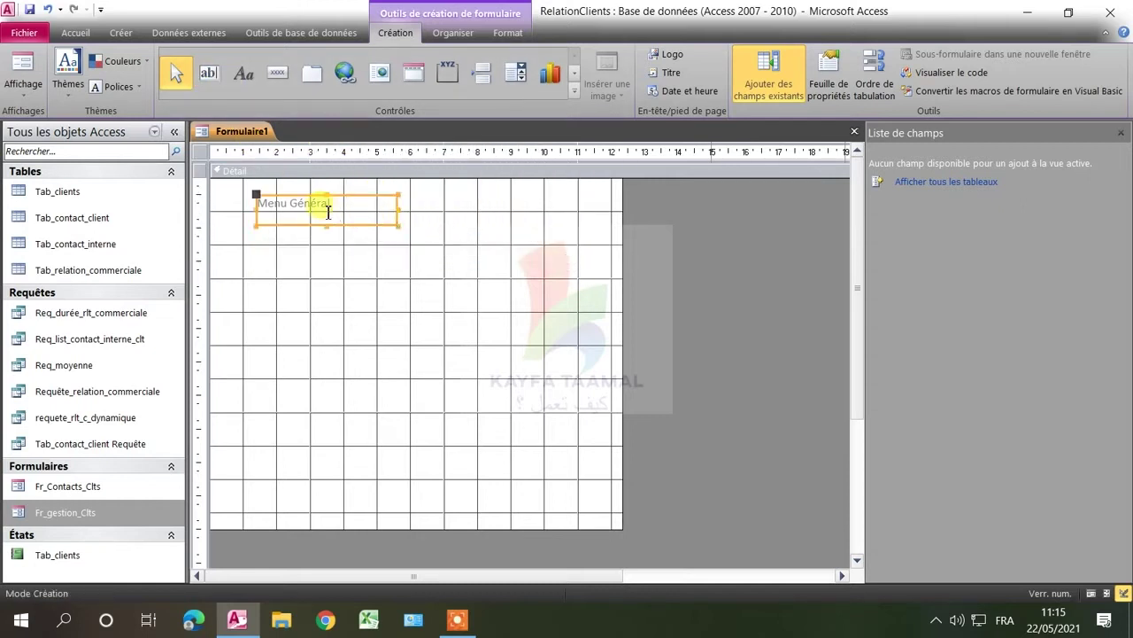
Set the font of the "Menu Général" label to Bahnschrift SemiBold SemiConden.
{"action": "left_click", "coordinate": [77, 33]}
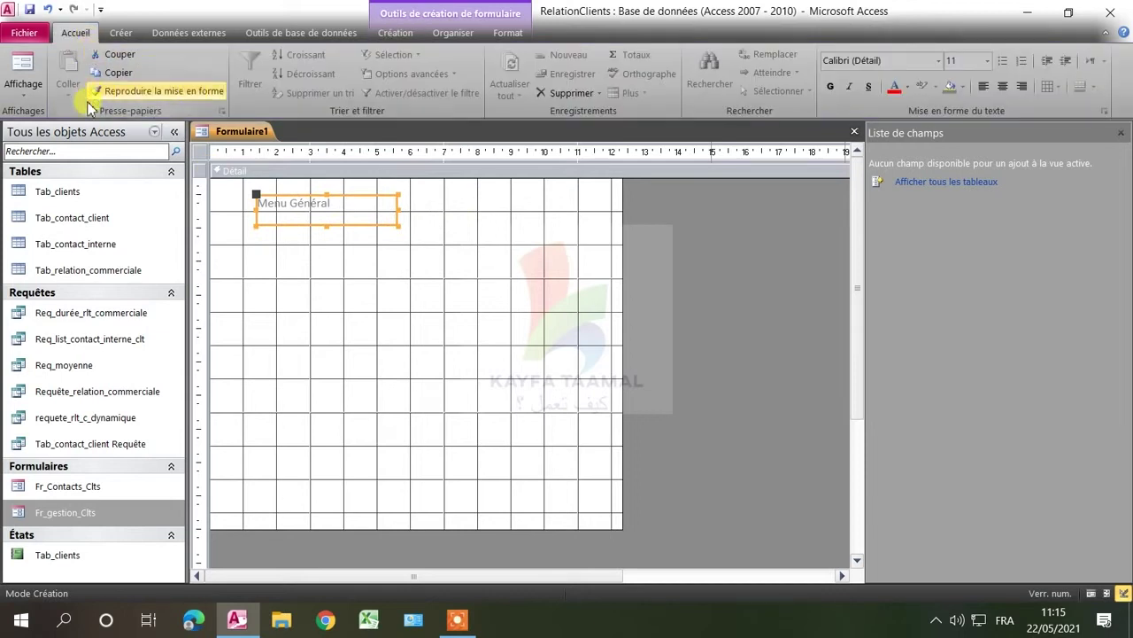
{"action": "triple_click", "coordinate": [326, 204]}
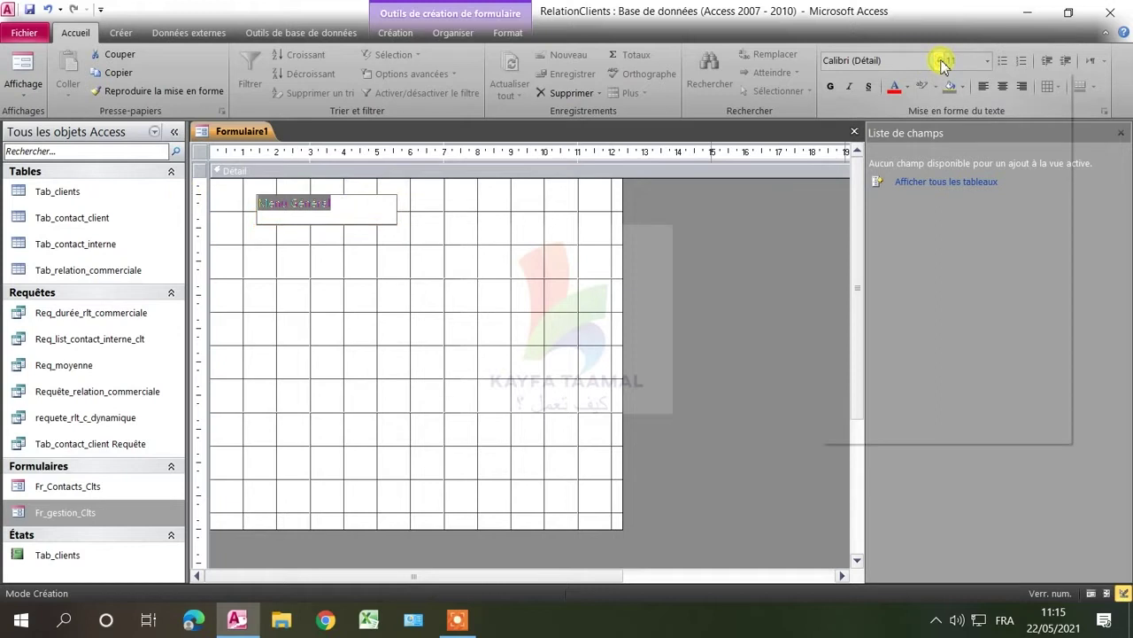
{"action": "left_click", "coordinate": [939, 60]}
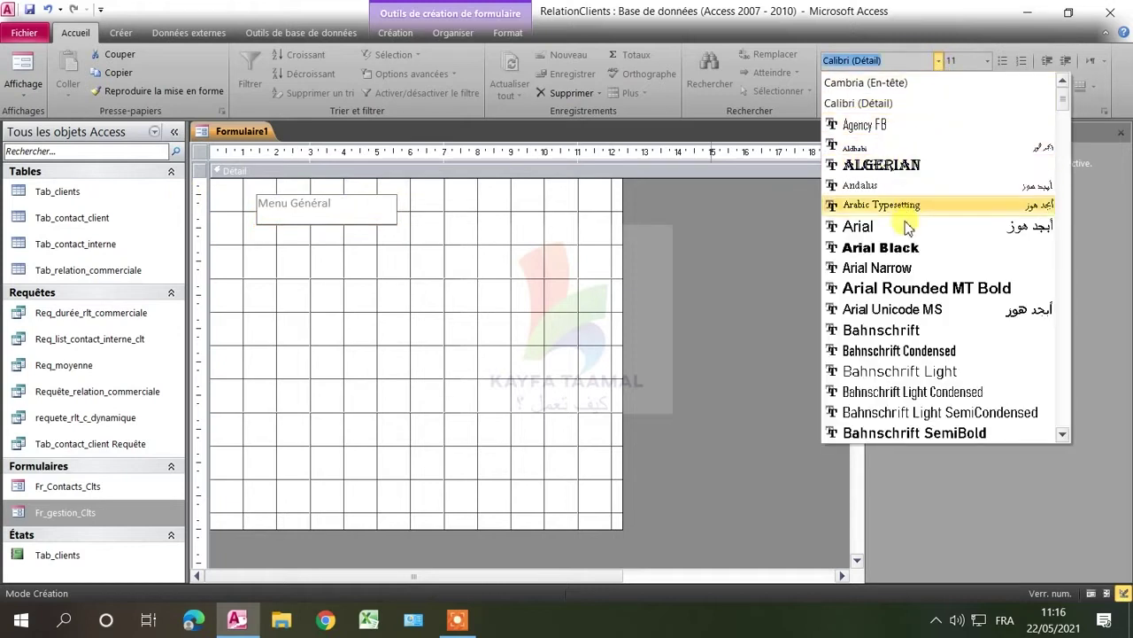
{"action": "scroll", "coordinate": [899, 350], "scroll_direction": "down", "scroll_amount": 2}
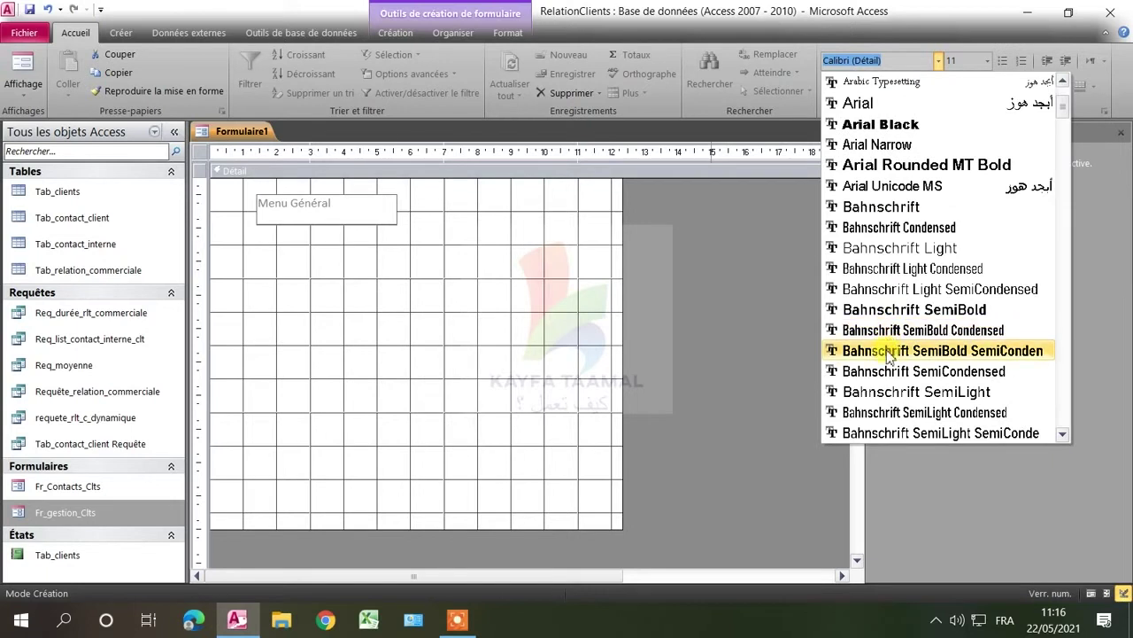
{"action": "left_click", "coordinate": [889, 351]}
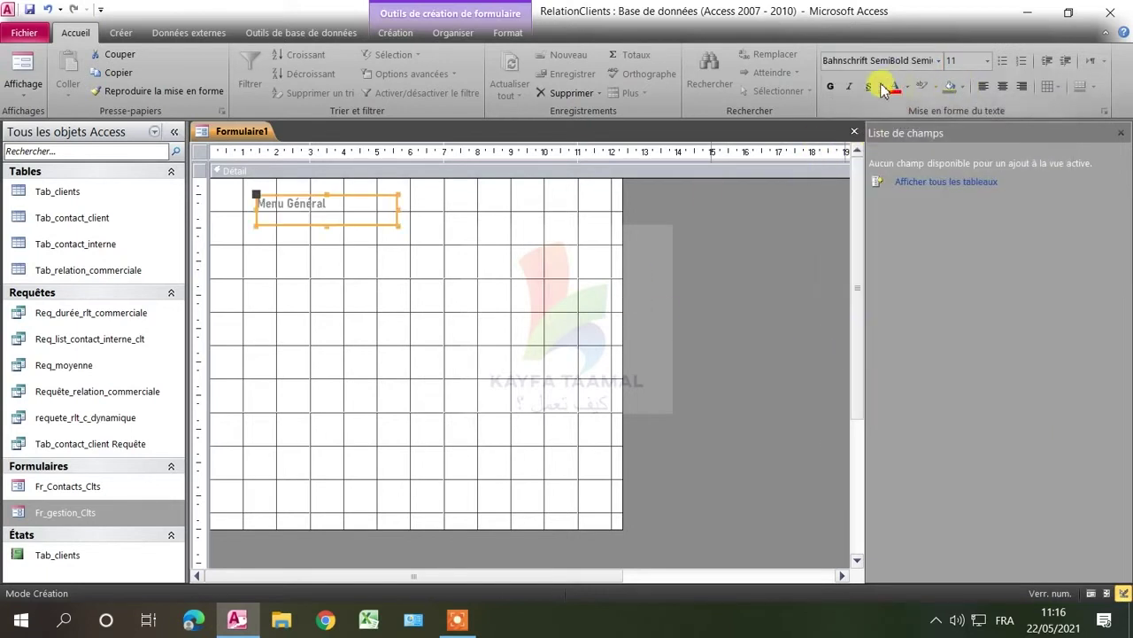
Format the "Menu Général" label as size 28 yellow text and enlarge its frame so the whole title fits.
{"action": "left_click", "coordinate": [988, 61]}
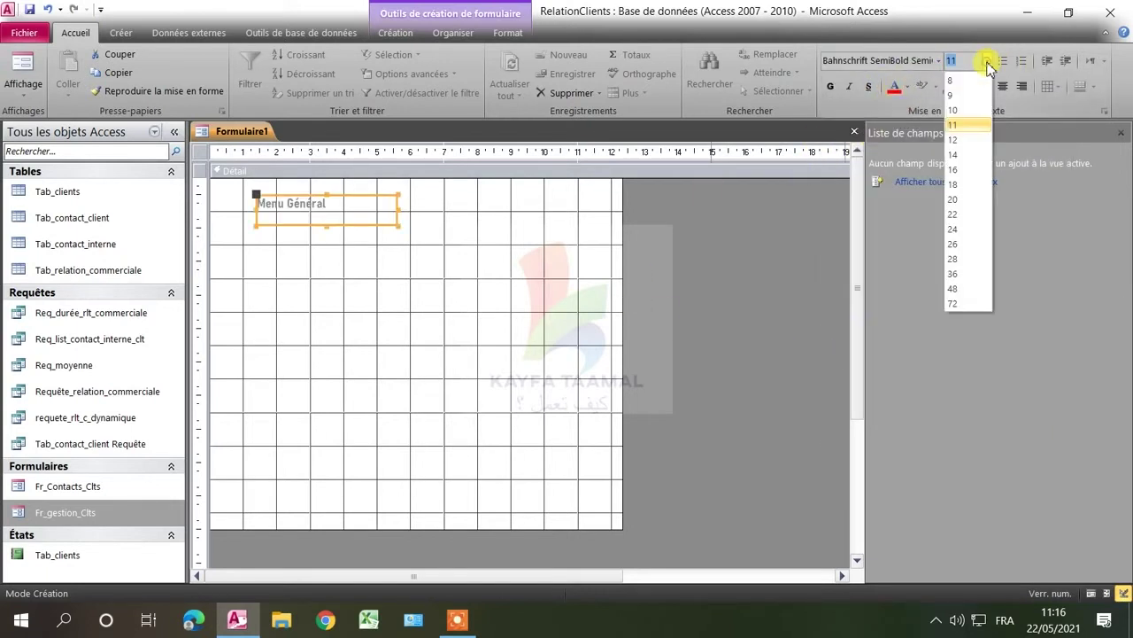
{"action": "left_click", "coordinate": [956, 258]}
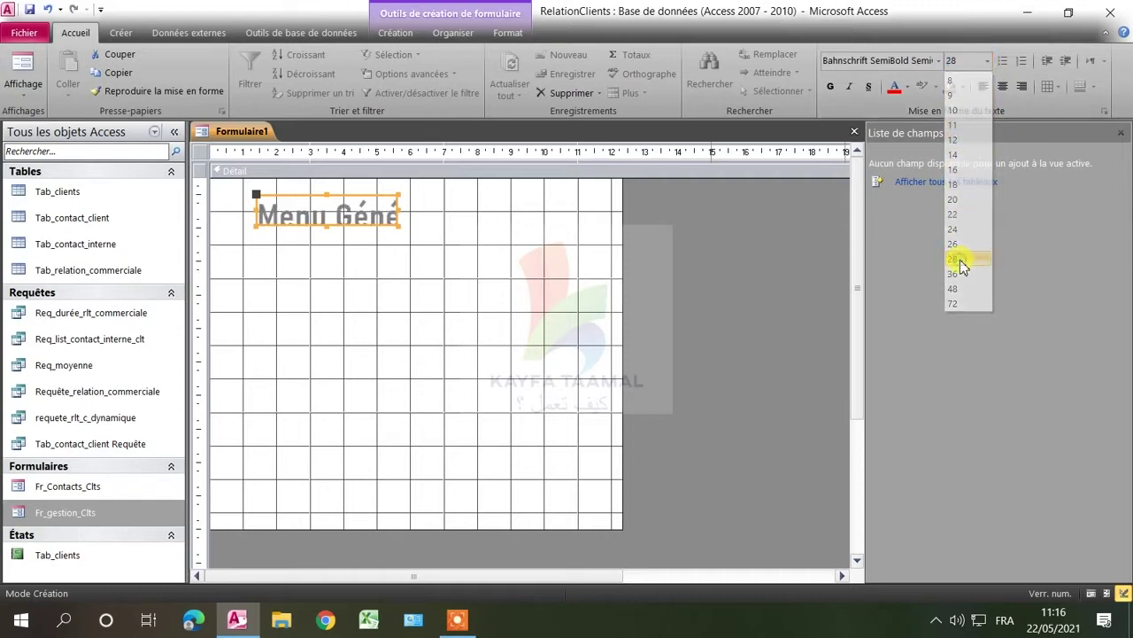
{"action": "left_click_drag", "start_coordinate": [399, 225], "coordinate": [469, 235]}
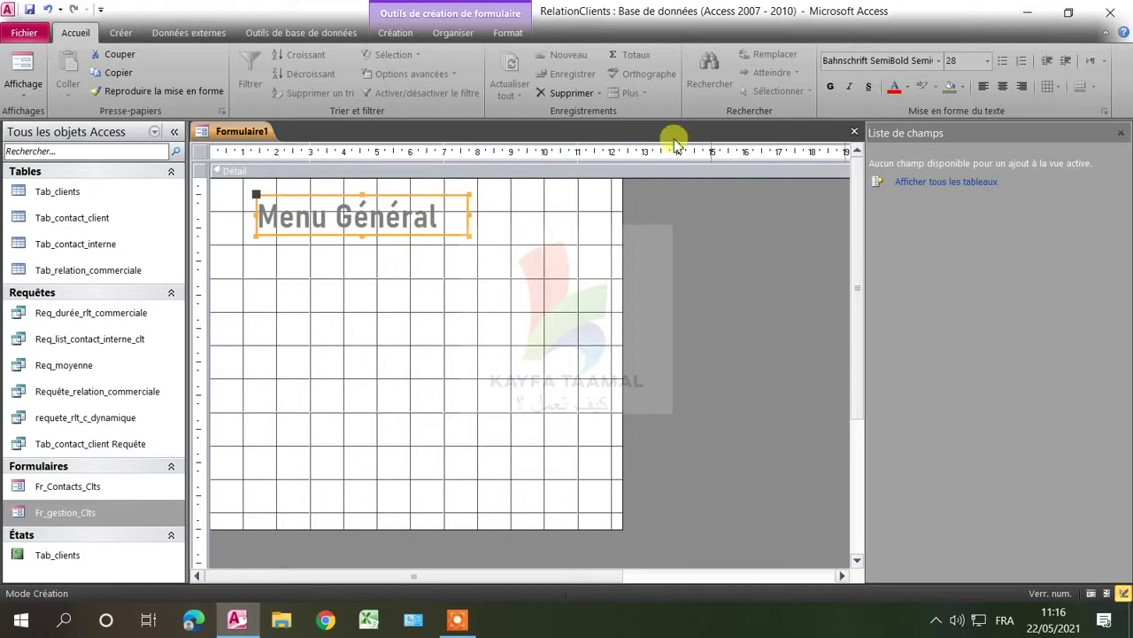
{"action": "left_click", "coordinate": [908, 87]}
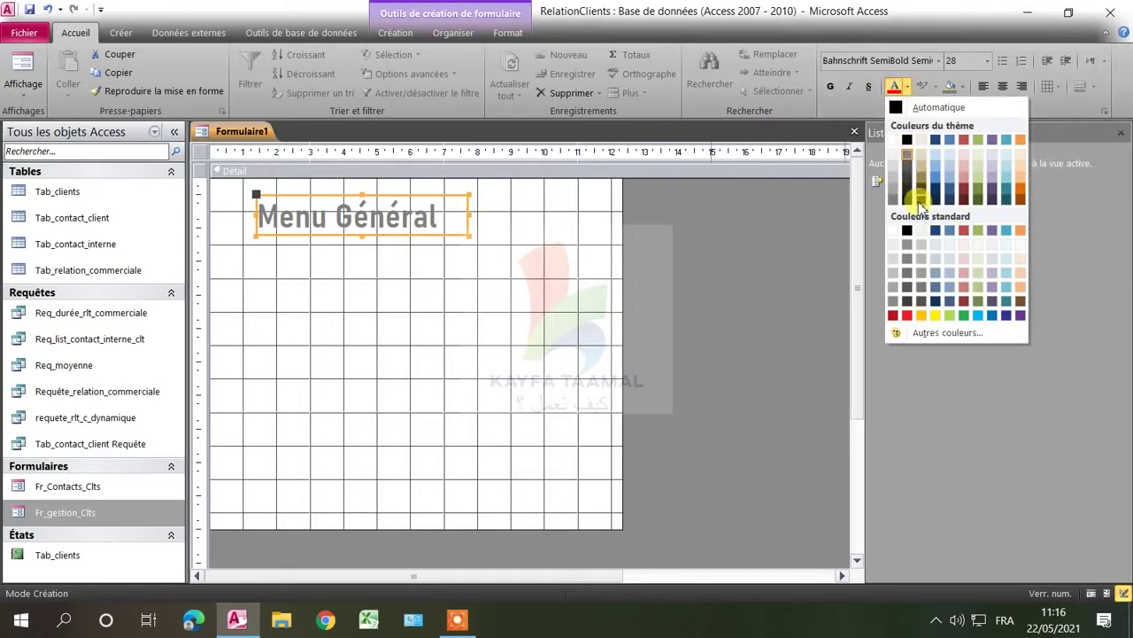
{"action": "left_click", "coordinate": [935, 315]}
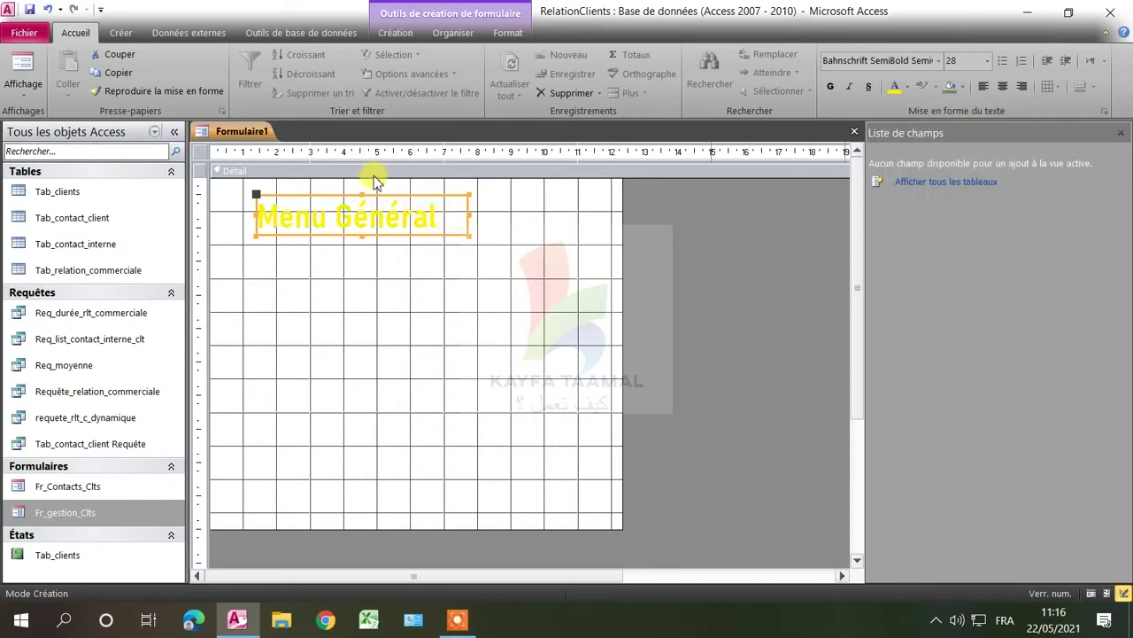
Add page header and footer sections, and set up the header with a purple fill and the "Menu Général" label moved into it.
{"action": "right_click", "coordinate": [400, 277]}
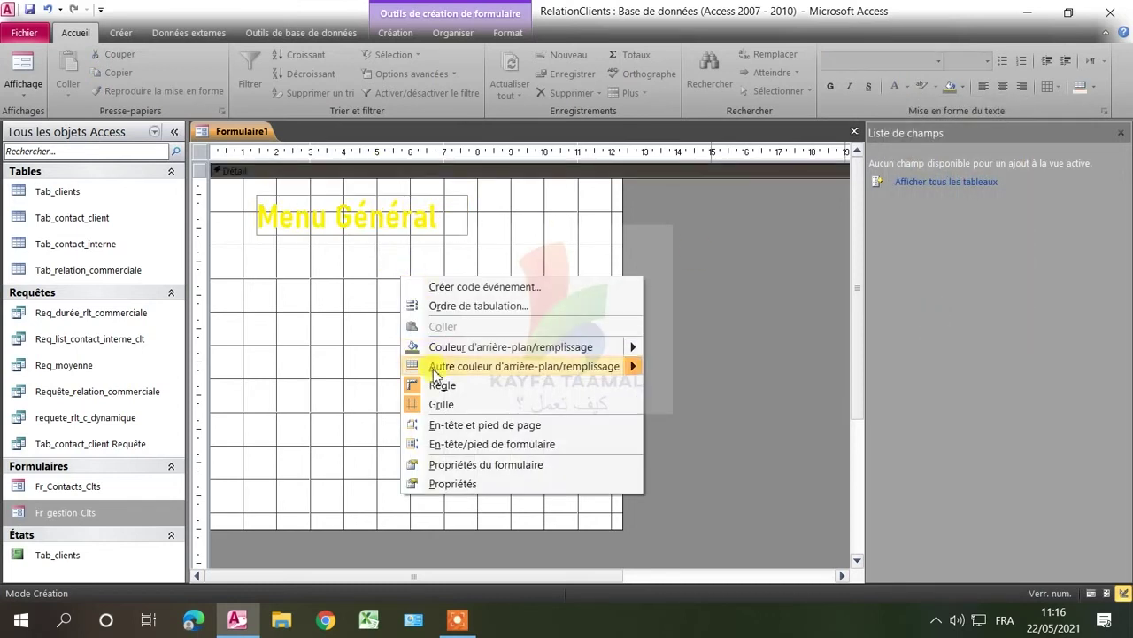
{"action": "left_click", "coordinate": [444, 429]}
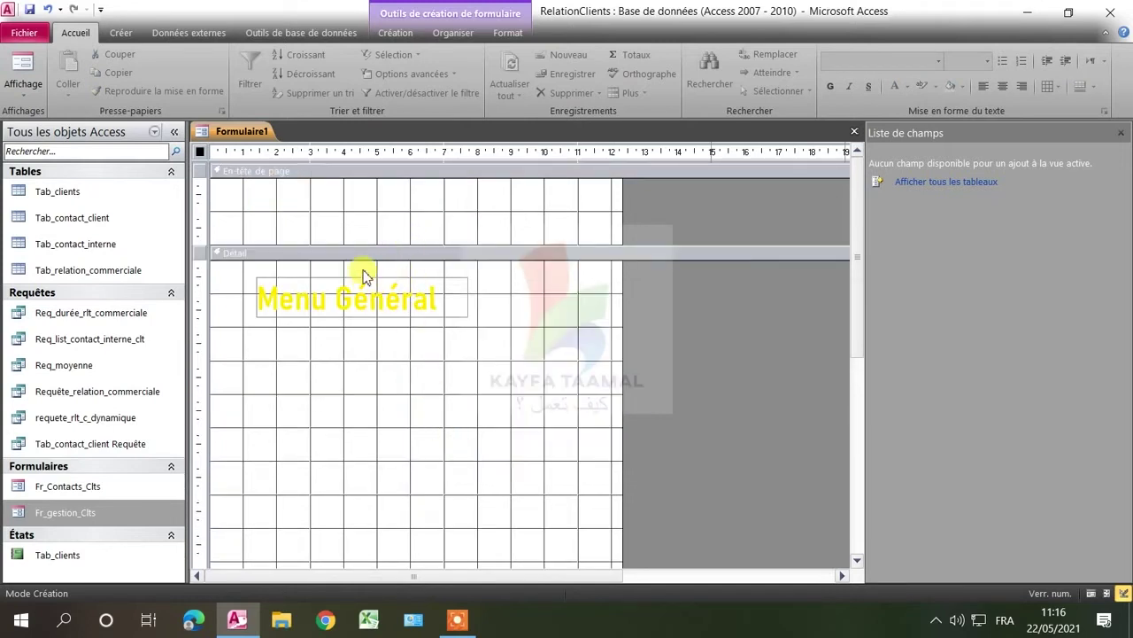
{"action": "right_click", "coordinate": [333, 204]}
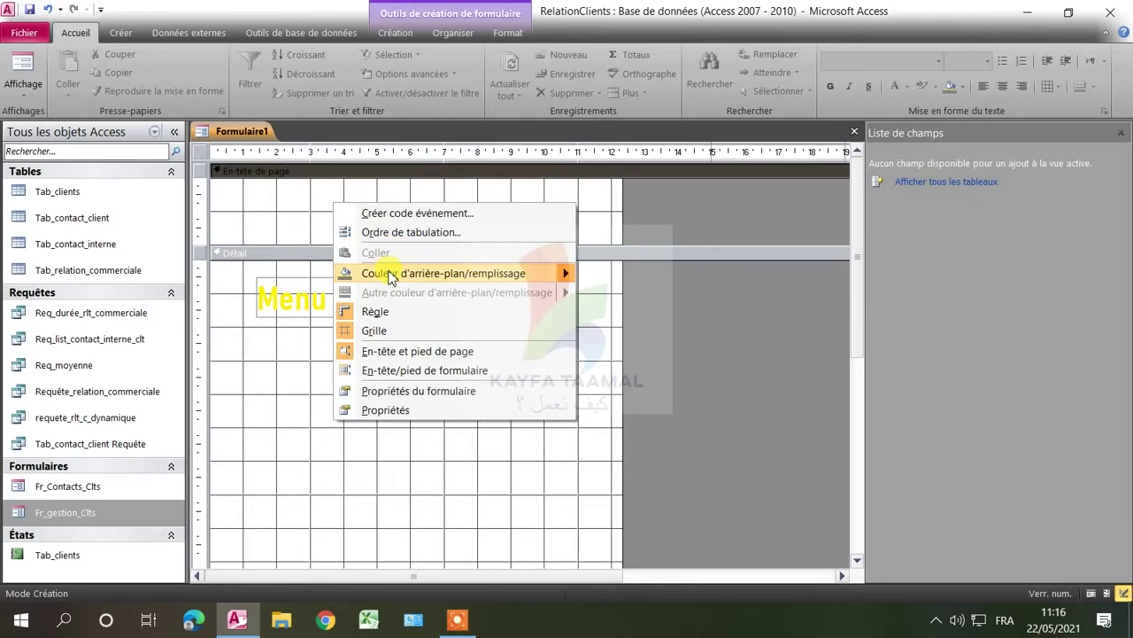
{"action": "mouse_move", "coordinate": [390, 276]}
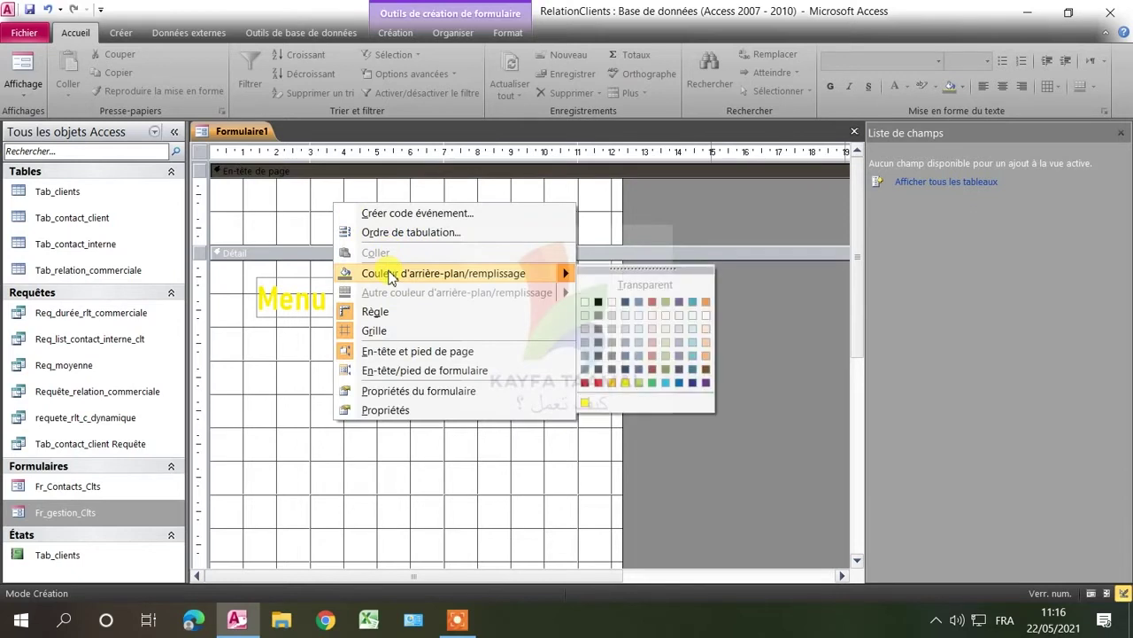
{"action": "left_click", "coordinate": [707, 386]}
{"action": "left_click_drag", "start_coordinate": [393, 306], "coordinate": [446, 218]}
{"action": "left_click", "coordinate": [478, 301]}
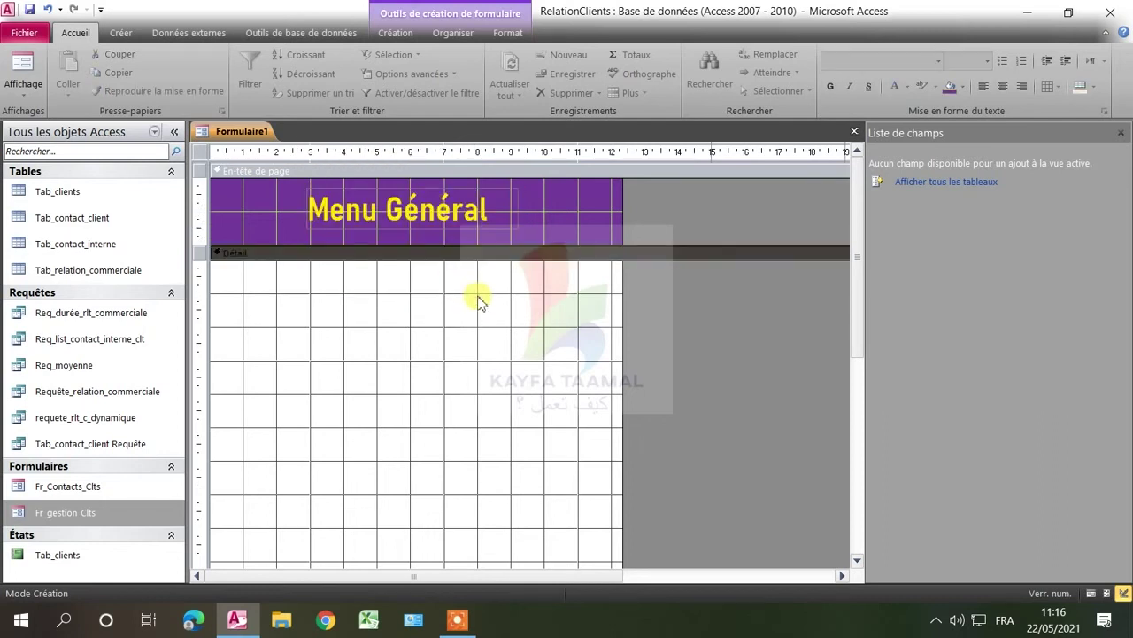
Collapse the page footer to zero height and shorten the Detail section to about 7 cm.
{"action": "scroll", "coordinate": [478, 305], "scroll_direction": "down", "scroll_amount": 3}
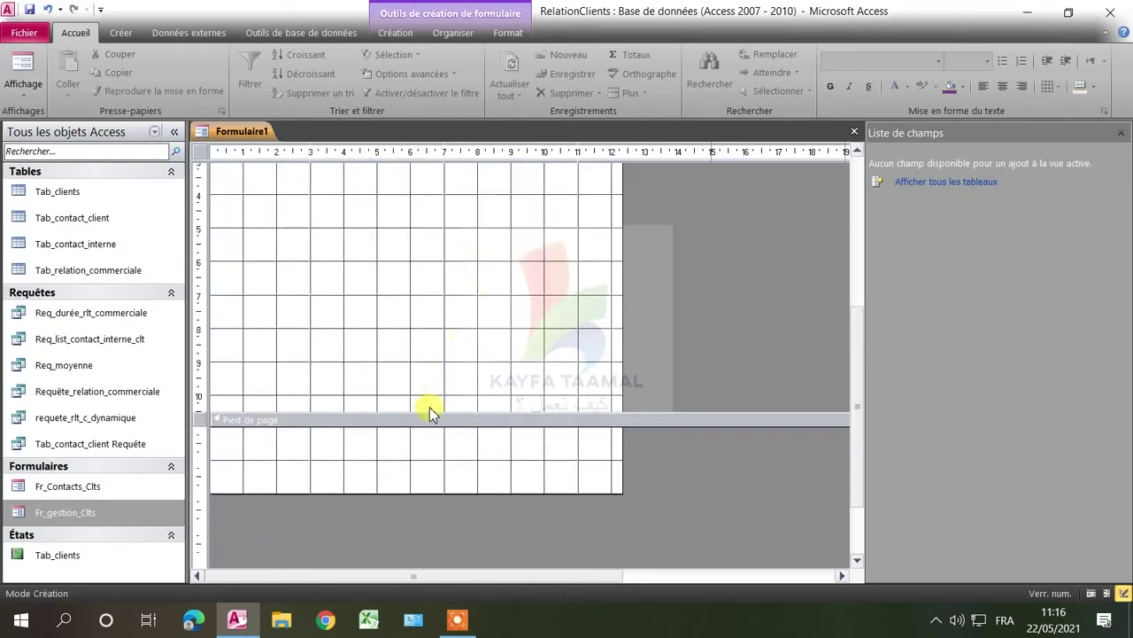
{"action": "left_click_drag", "start_coordinate": [414, 494], "coordinate": [413, 296]}
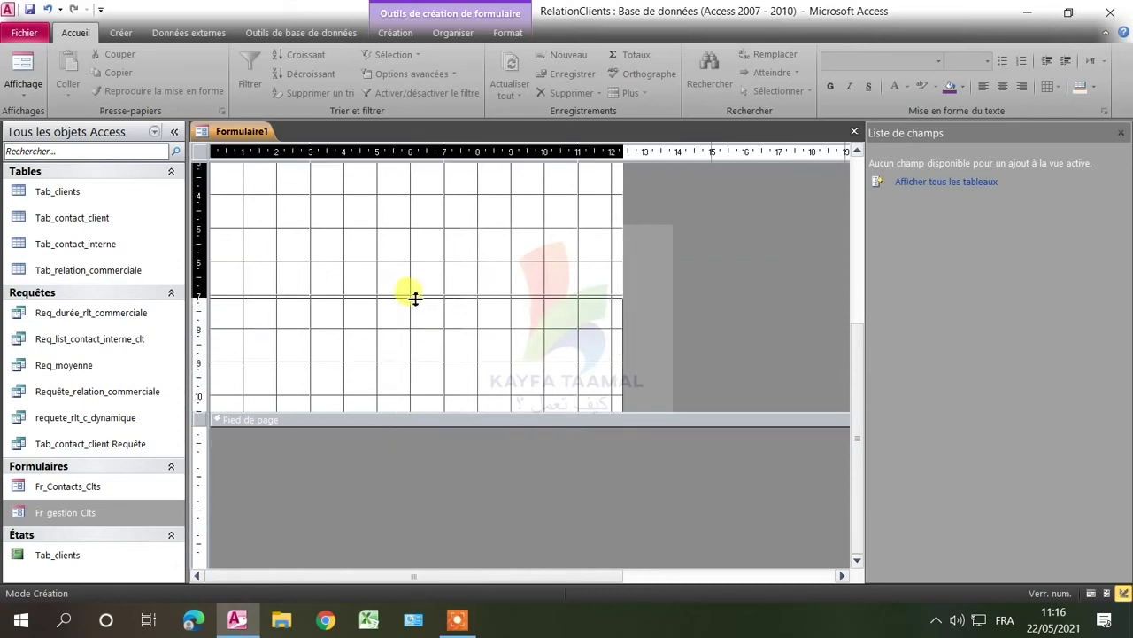
{"action": "scroll", "coordinate": [416, 304], "scroll_direction": "down", "scroll_amount": 3}
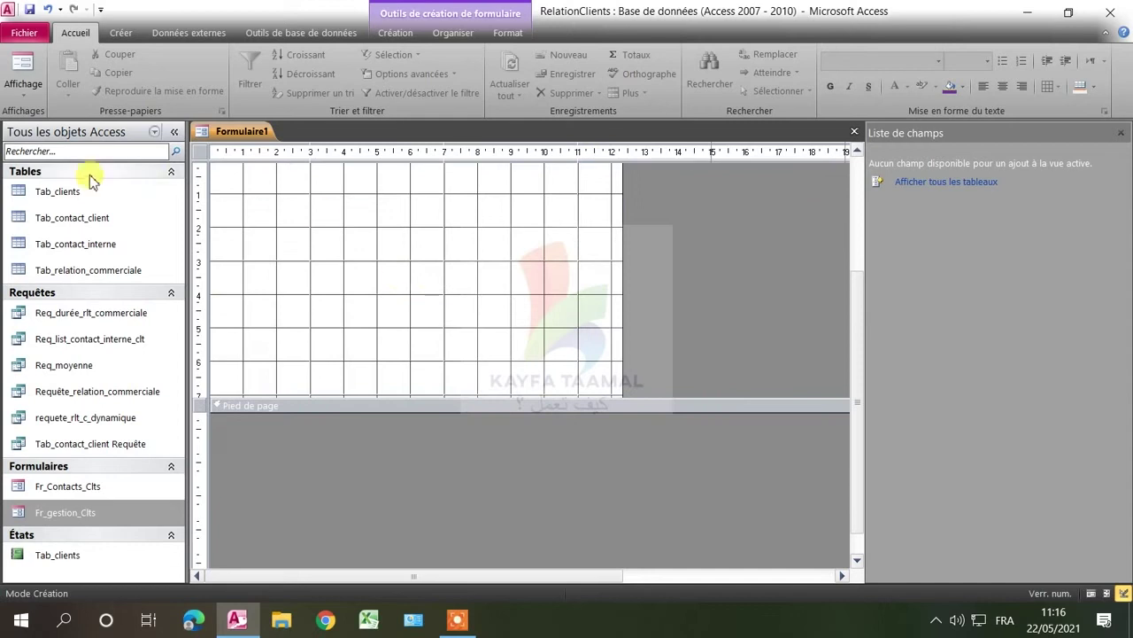
{"action": "scroll", "coordinate": [338, 277], "scroll_direction": "up", "scroll_amount": 3}
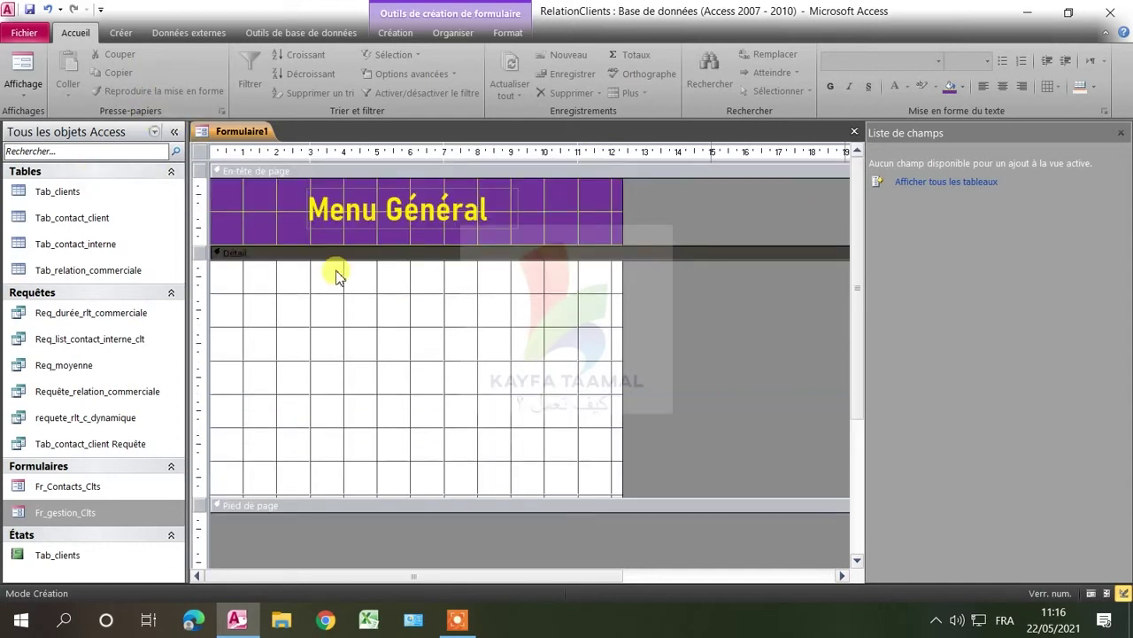
{"action": "left_click", "coordinate": [131, 35]}
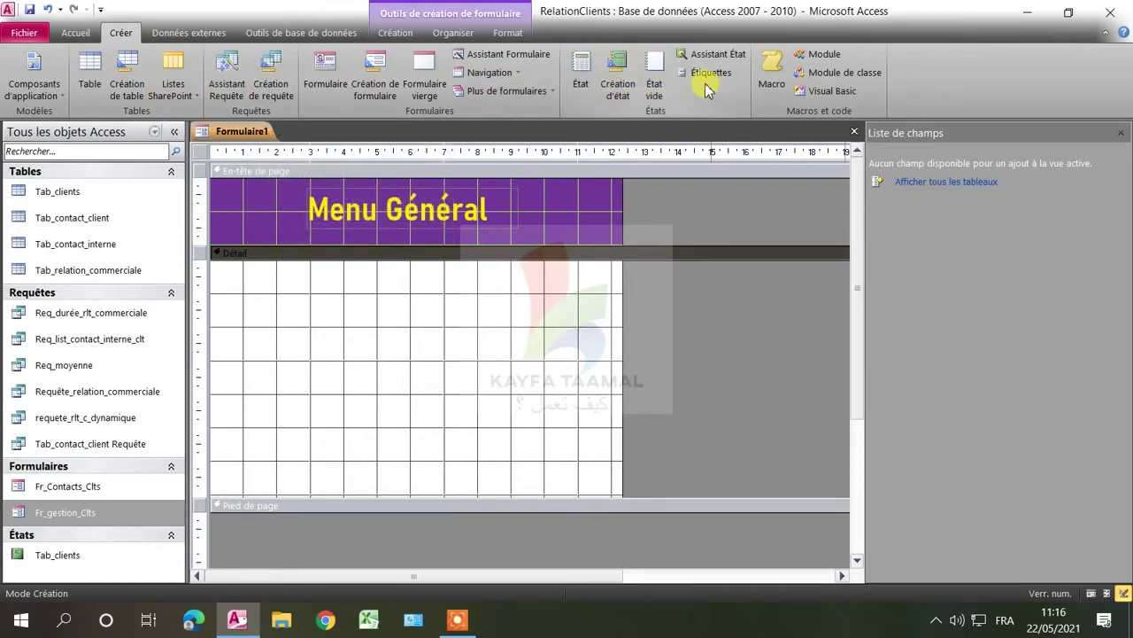
{"action": "left_click", "coordinate": [80, 33]}
{"action": "left_click", "coordinate": [120, 34]}
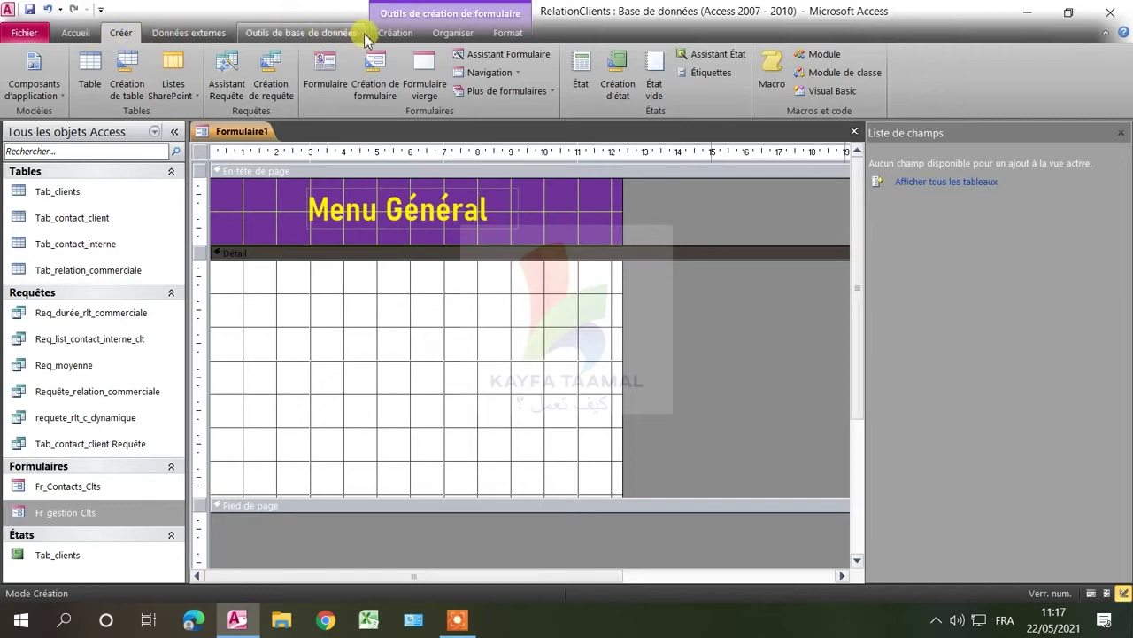
Draw a command button about 3.7 by 1.3 cm in the upper Detail section and choose Opérations sur formulaire > Ouvrir un formulaire as its action.
{"action": "left_click", "coordinate": [406, 39]}
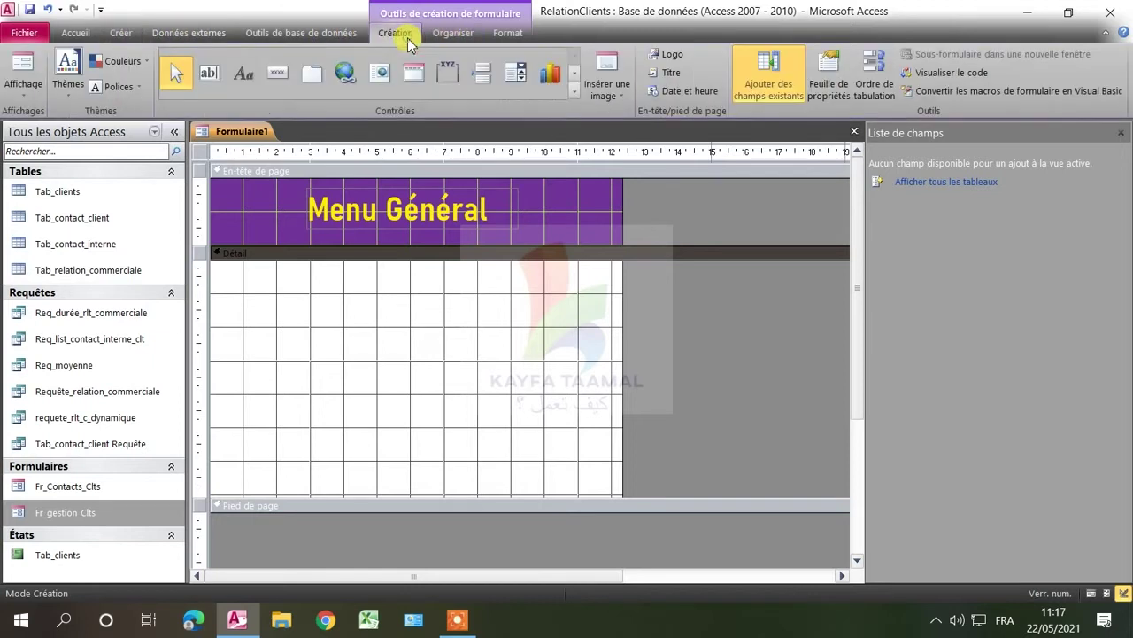
{"action": "left_click", "coordinate": [268, 77]}
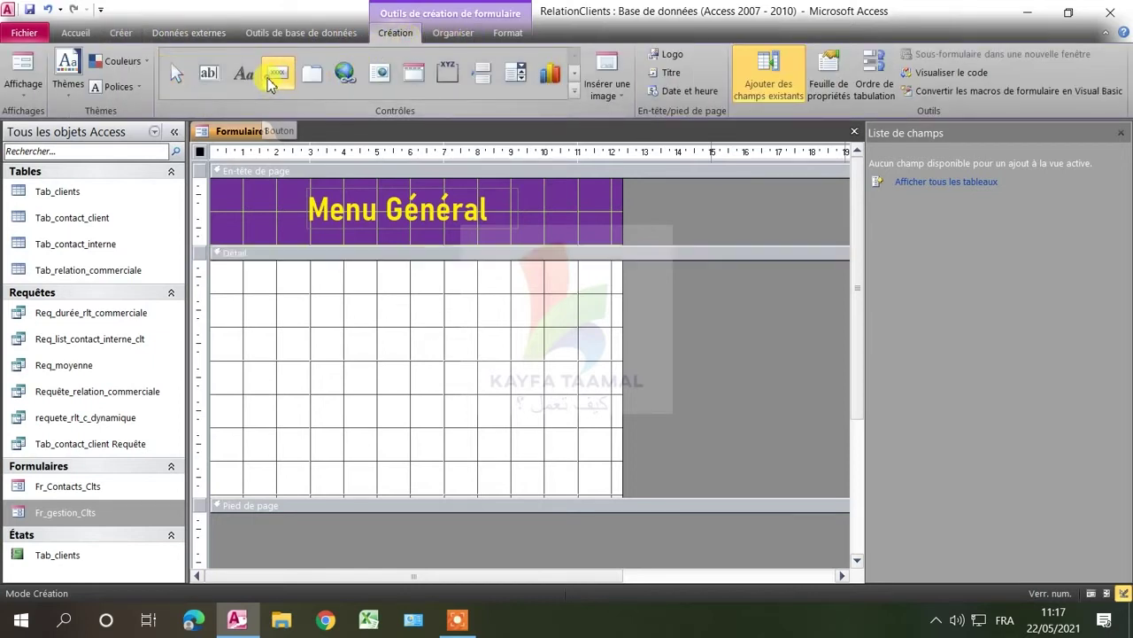
{"action": "left_click_drag", "start_coordinate": [257, 291], "coordinate": [382, 335]}
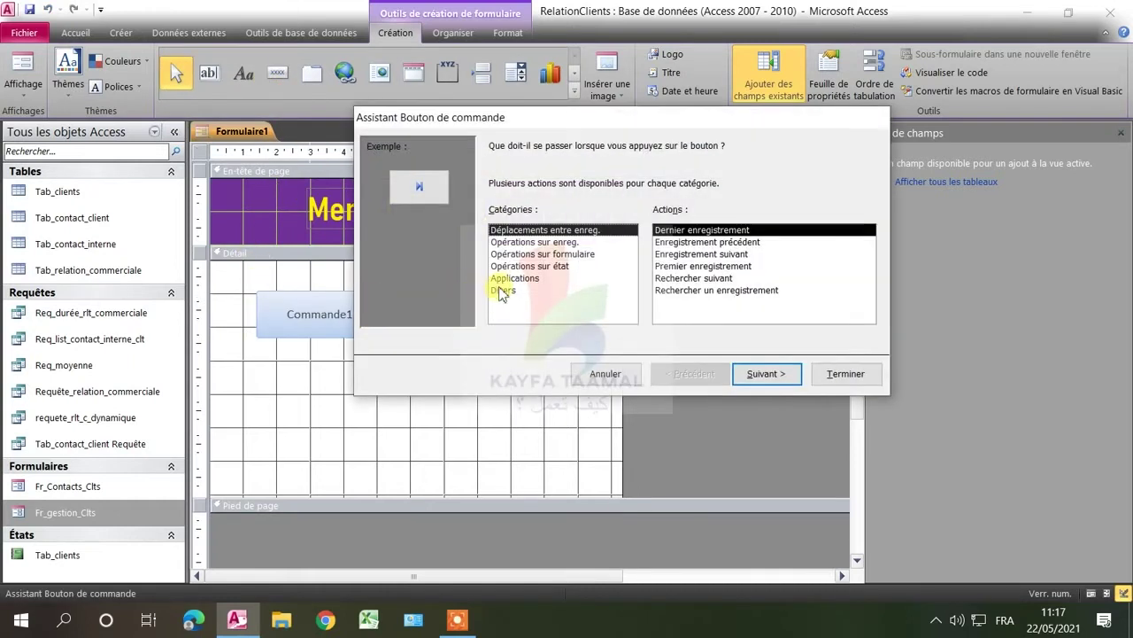
{"action": "left_click", "coordinate": [549, 254]}
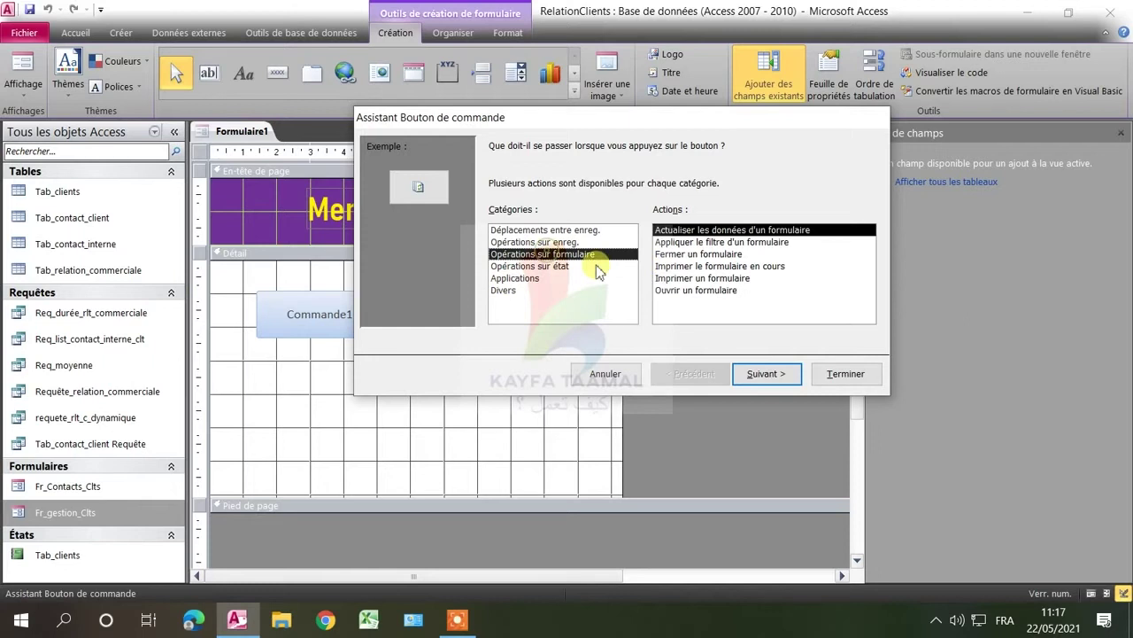
{"action": "left_click", "coordinate": [687, 292]}
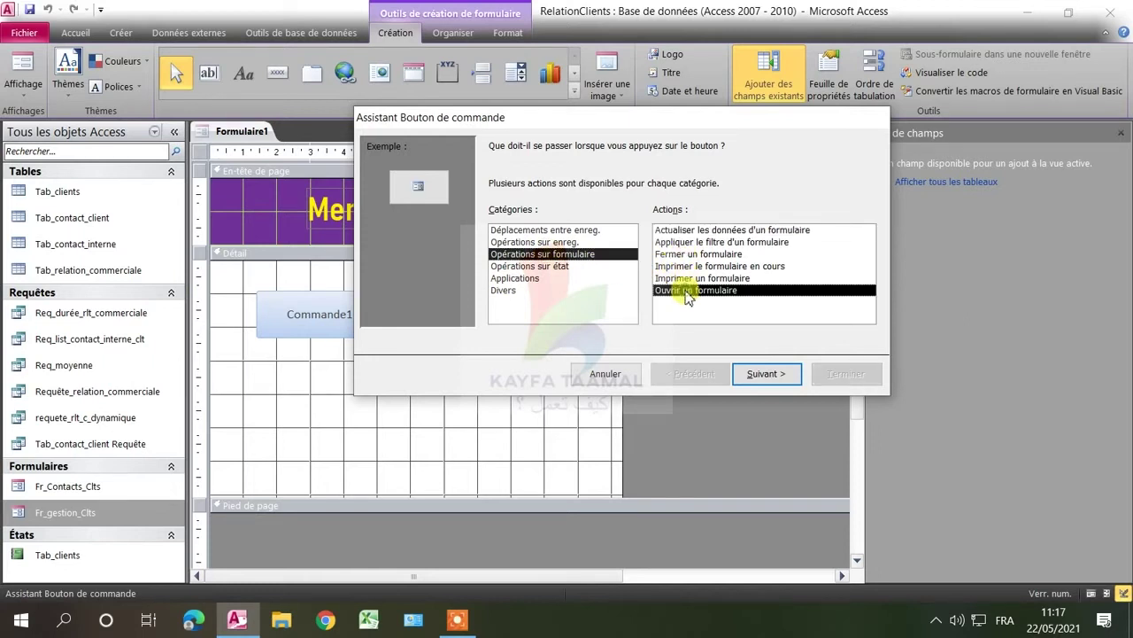
{"action": "left_click", "coordinate": [763, 373]}
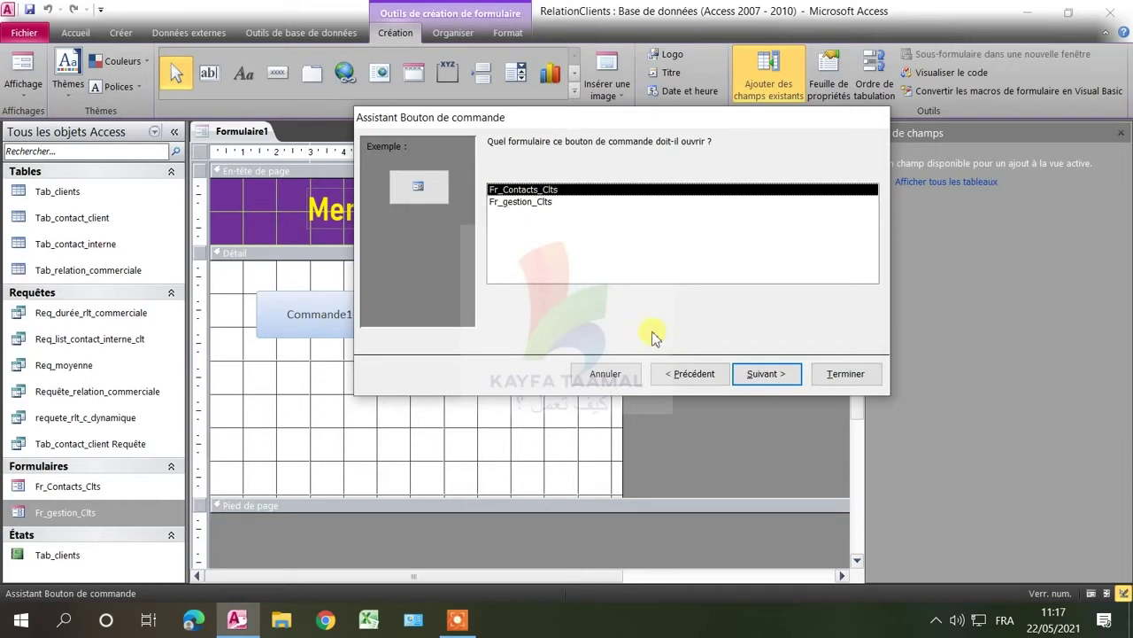
Set the first button to open Fr_gestion_Clts showing all records, caption it "Gestion des contacts", and finish its wizard.
{"action": "left_click", "coordinate": [529, 202]}
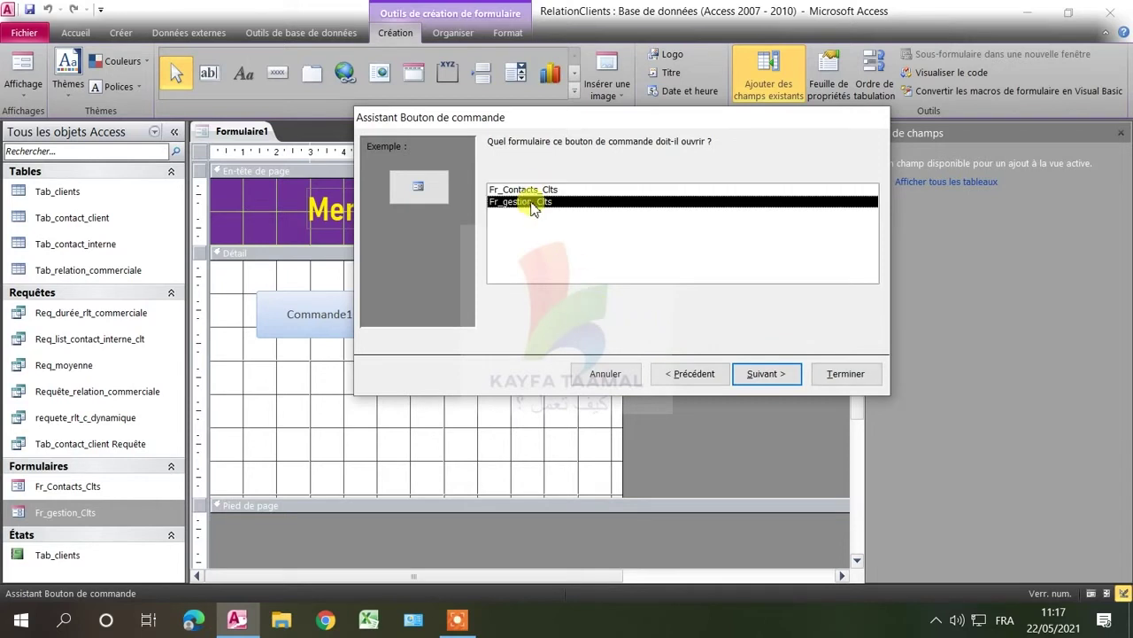
{"action": "left_click", "coordinate": [759, 374]}
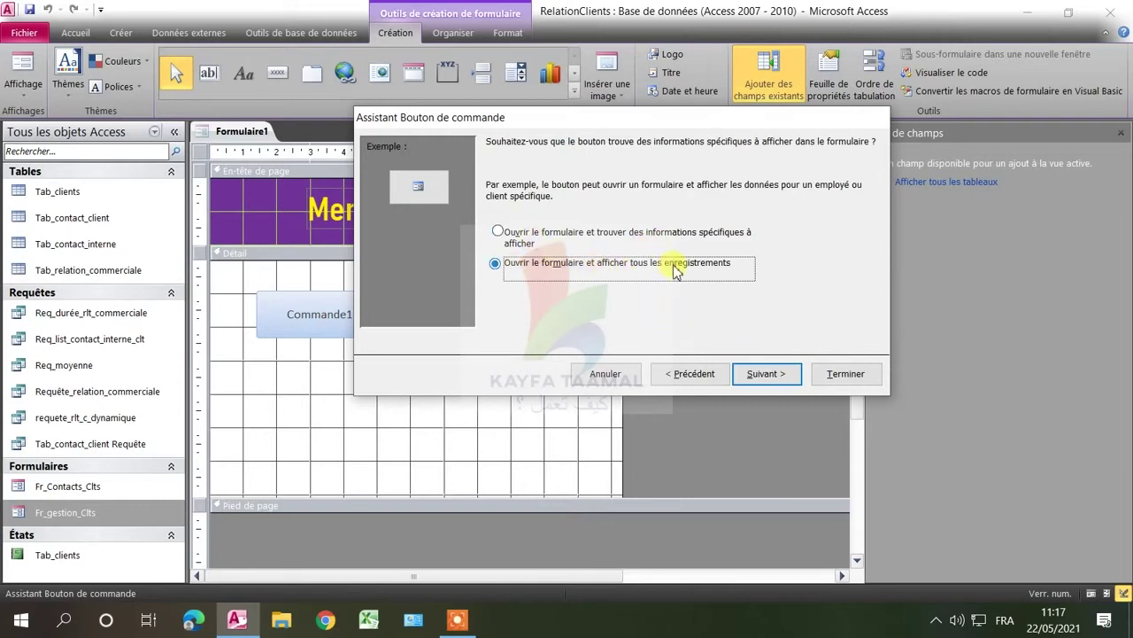
{"action": "left_click", "coordinate": [767, 368]}
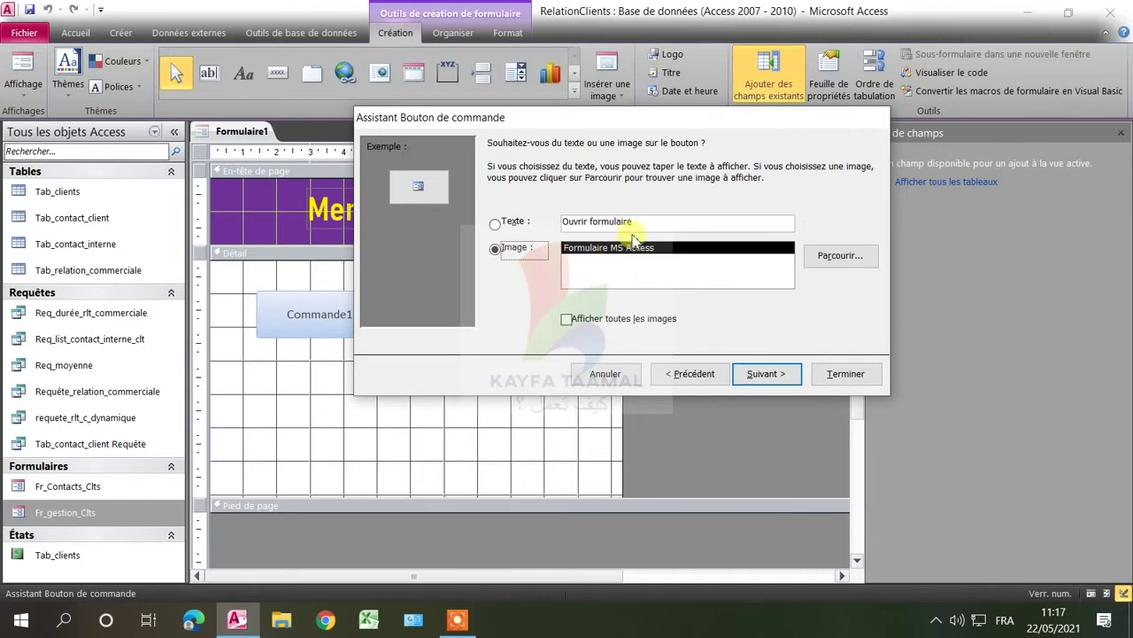
{"action": "left_click", "coordinate": [542, 223]}
{"action": "type", "text": "G"}
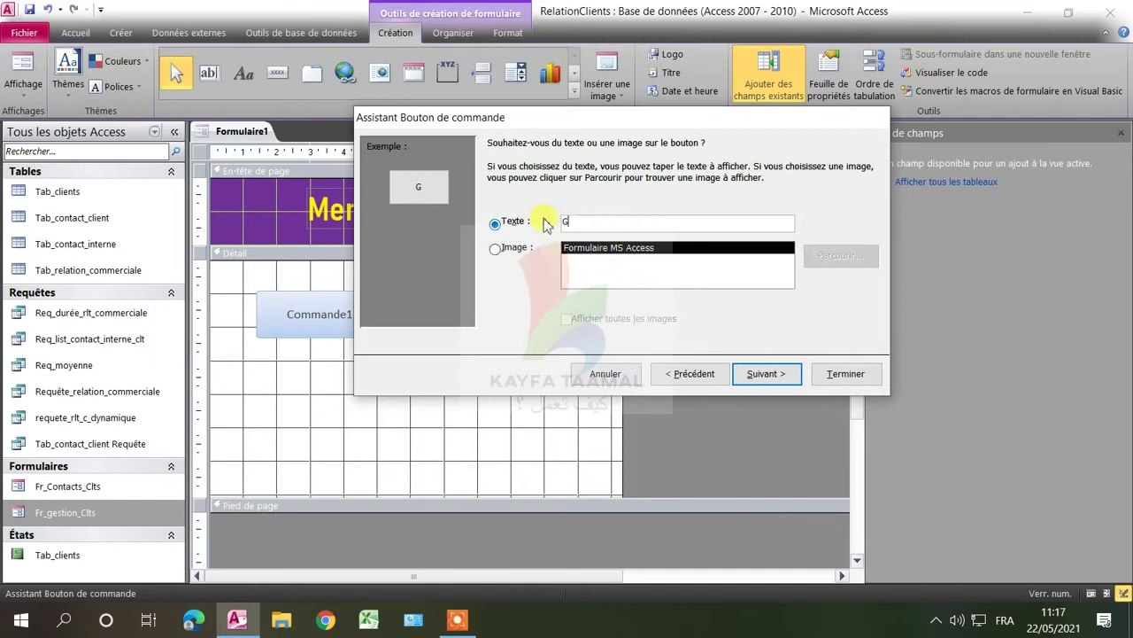
{"action": "type", "text": "estion des contacts"}
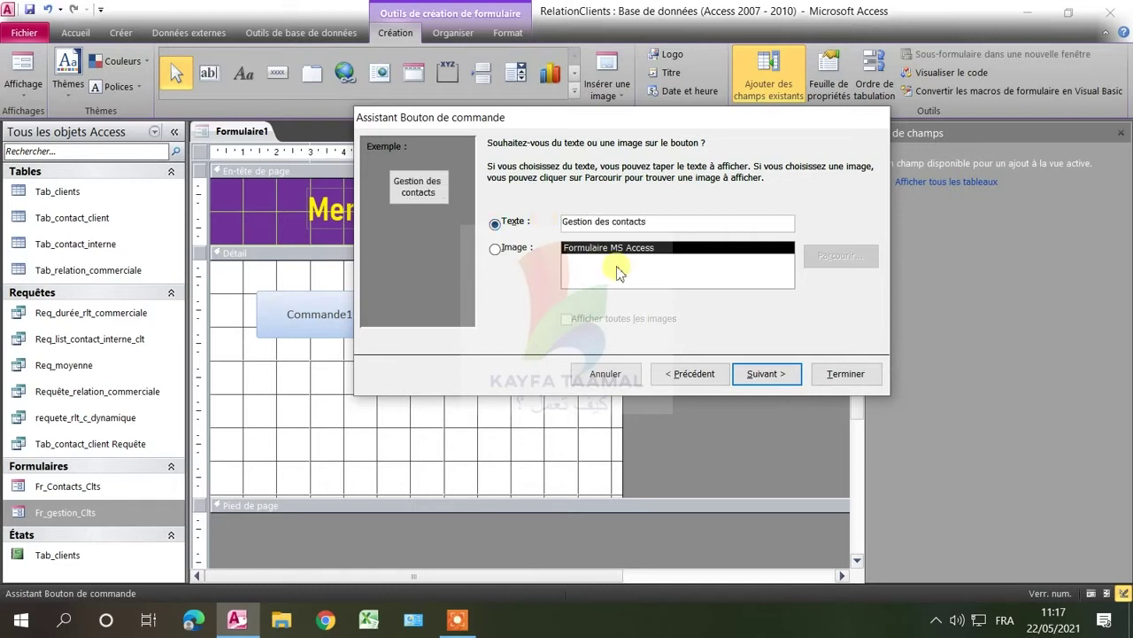
{"action": "left_click", "coordinate": [759, 376]}
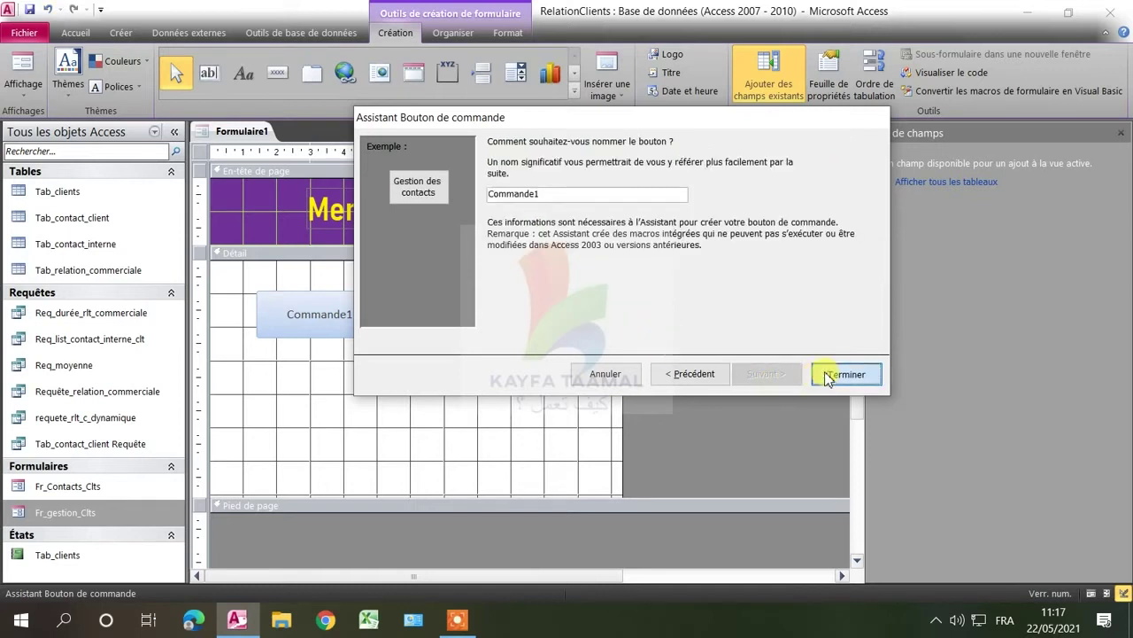
{"action": "left_click", "coordinate": [843, 375]}
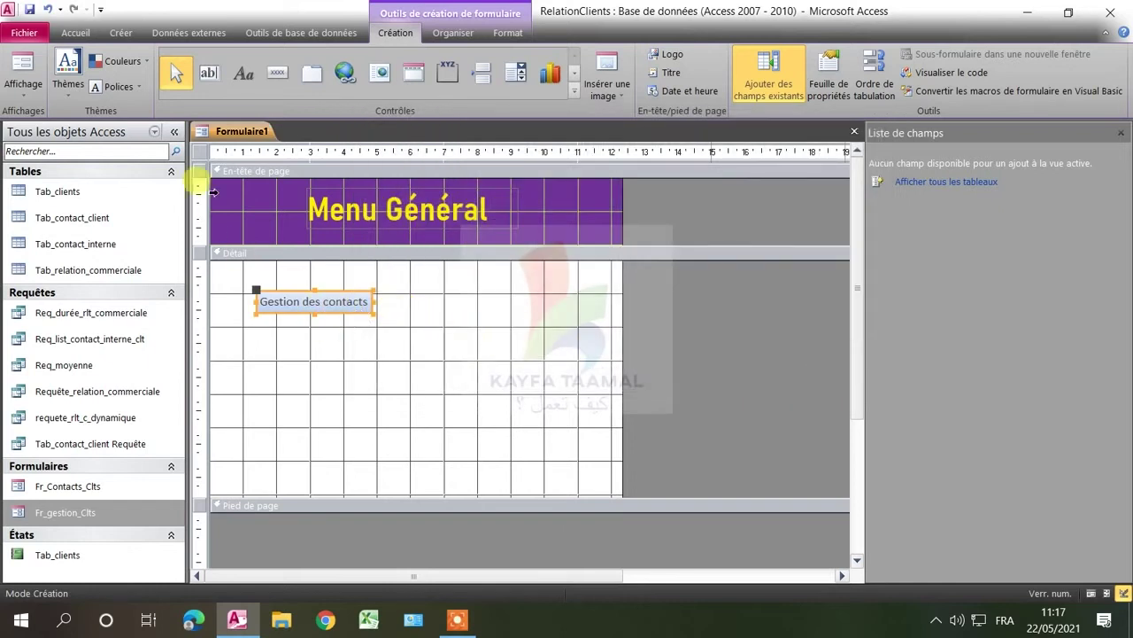
Draw a second command button about 5.5 by 2 cm below the first and choose Opérations sur formulaire > Ouvrir un formulaire as its action.
{"action": "left_click", "coordinate": [277, 73]}
{"action": "left_click_drag", "start_coordinate": [344, 344], "coordinate": [528, 411]}
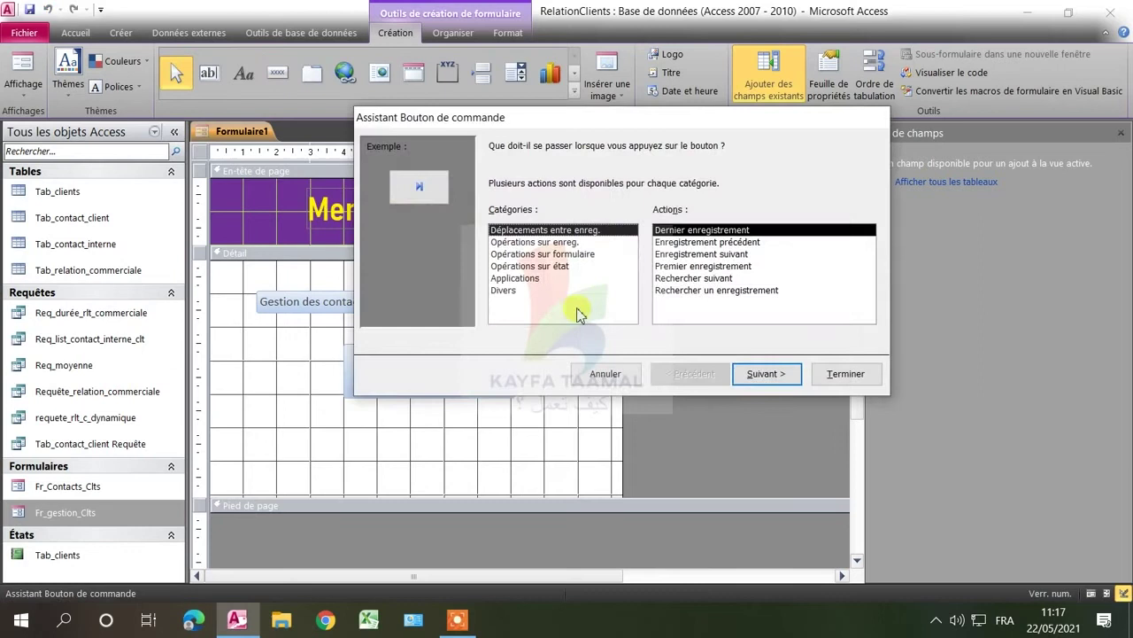
{"action": "left_click", "coordinate": [545, 254]}
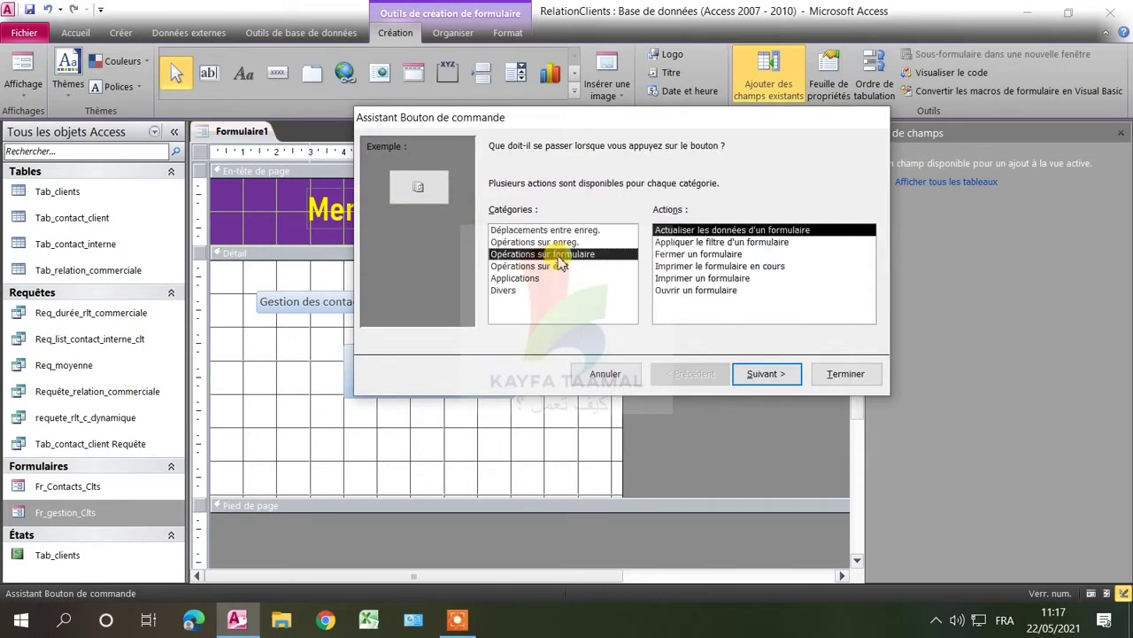
{"action": "left_click", "coordinate": [686, 290]}
{"action": "left_click", "coordinate": [757, 373]}
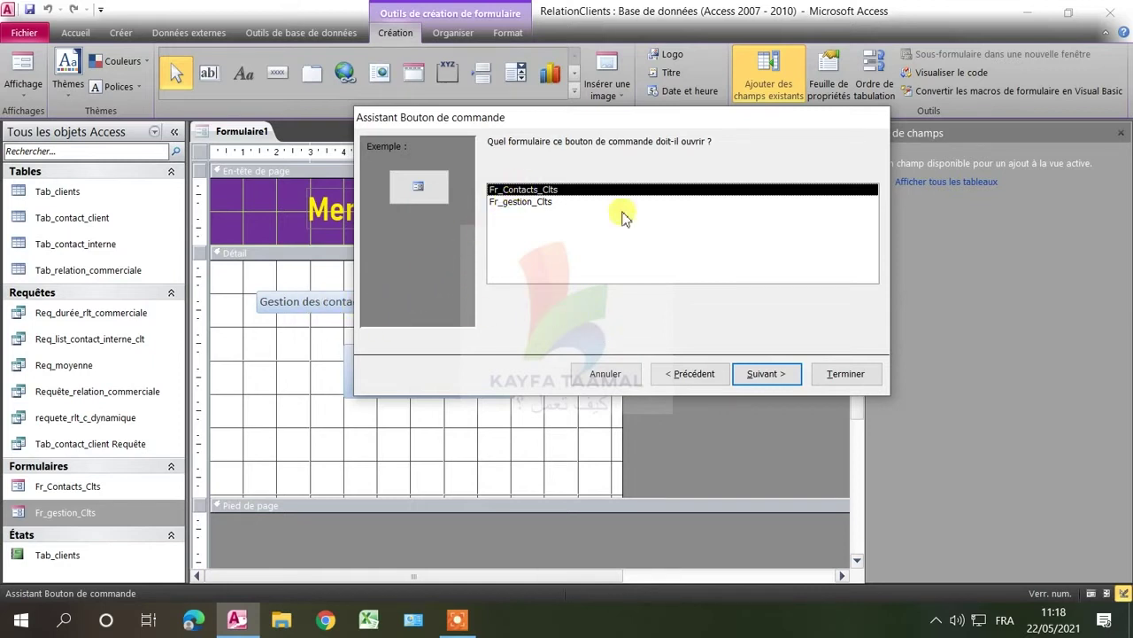
Set the second button to open Fr_Contacts_Clts showing all records, caption it "Afficher les Contacts clients", and finish its wizard.
{"action": "left_click", "coordinate": [754, 375]}
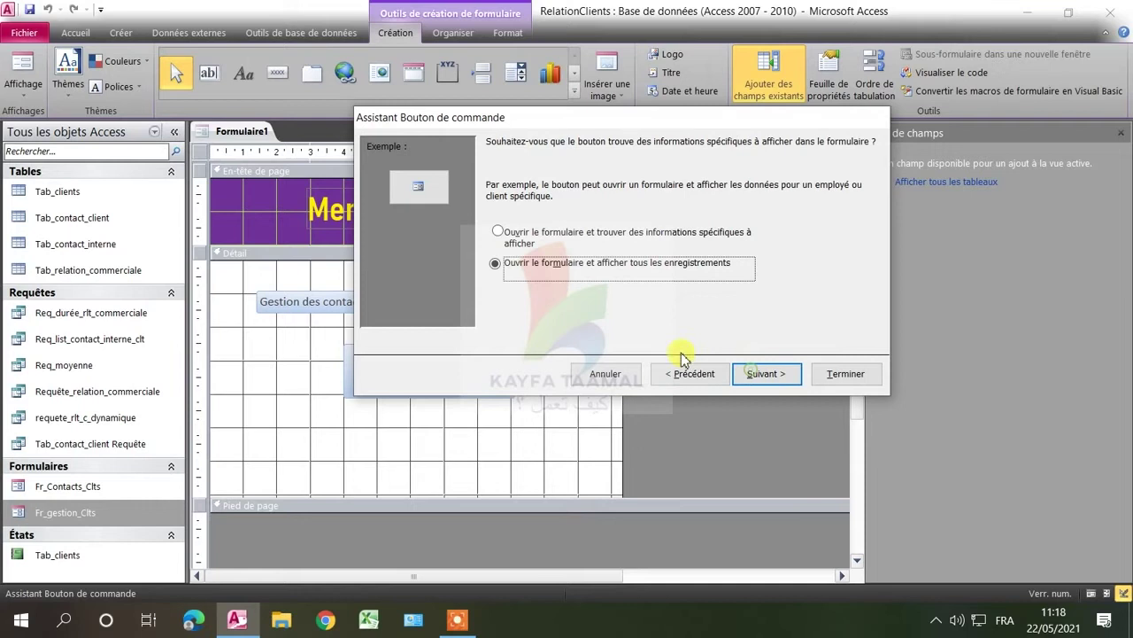
{"action": "left_click", "coordinate": [767, 375]}
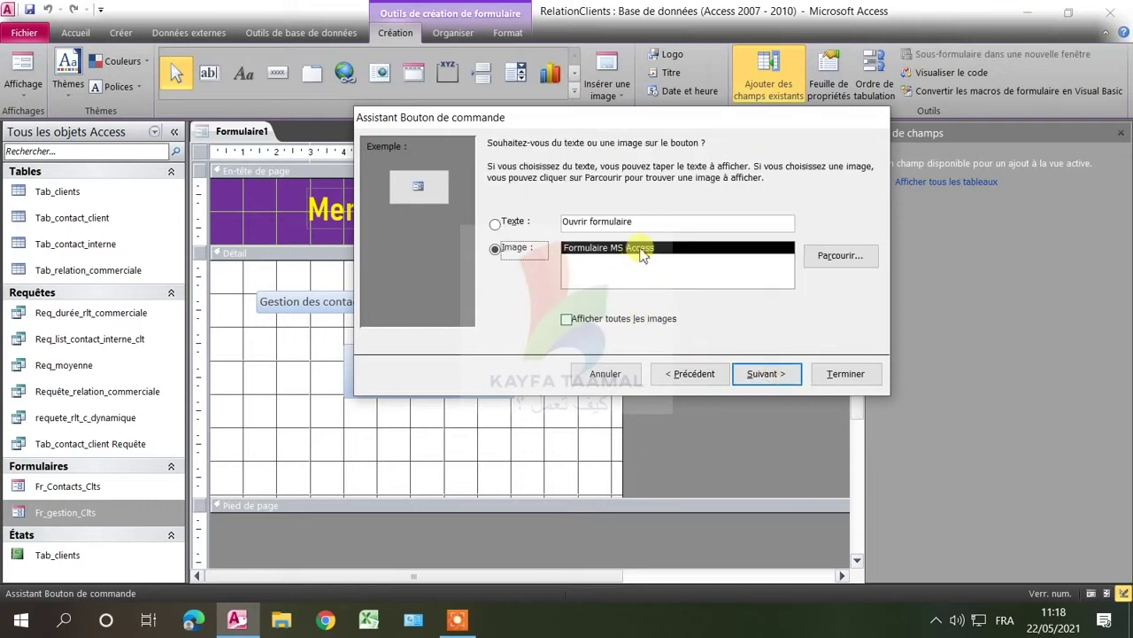
{"action": "left_click", "coordinate": [632, 222]}
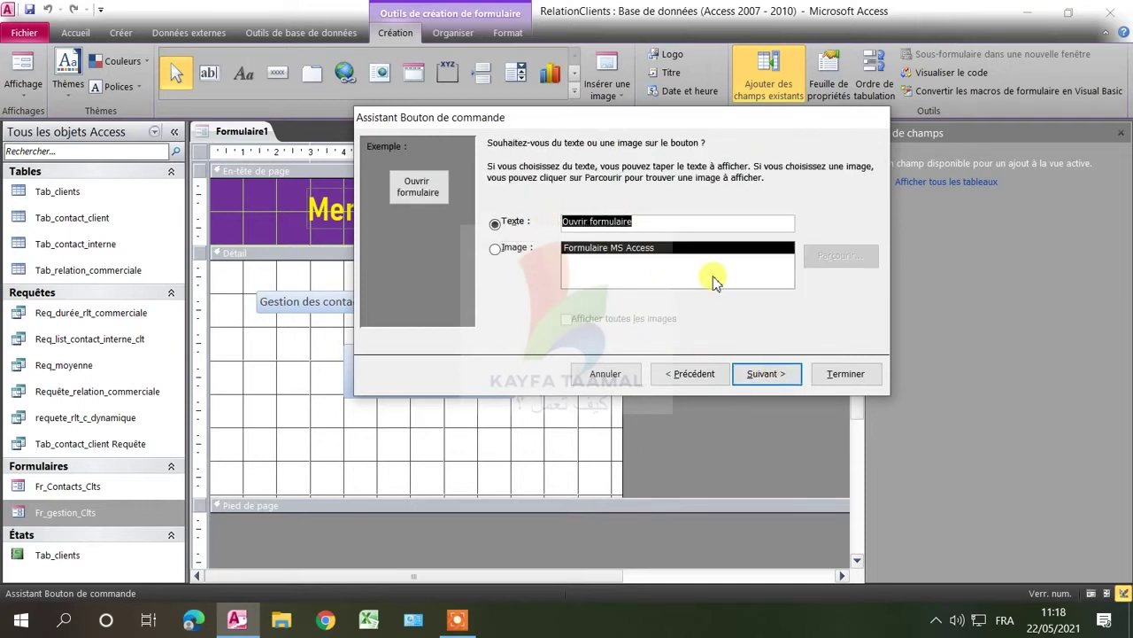
{"action": "type", "text": "Afficher les"}
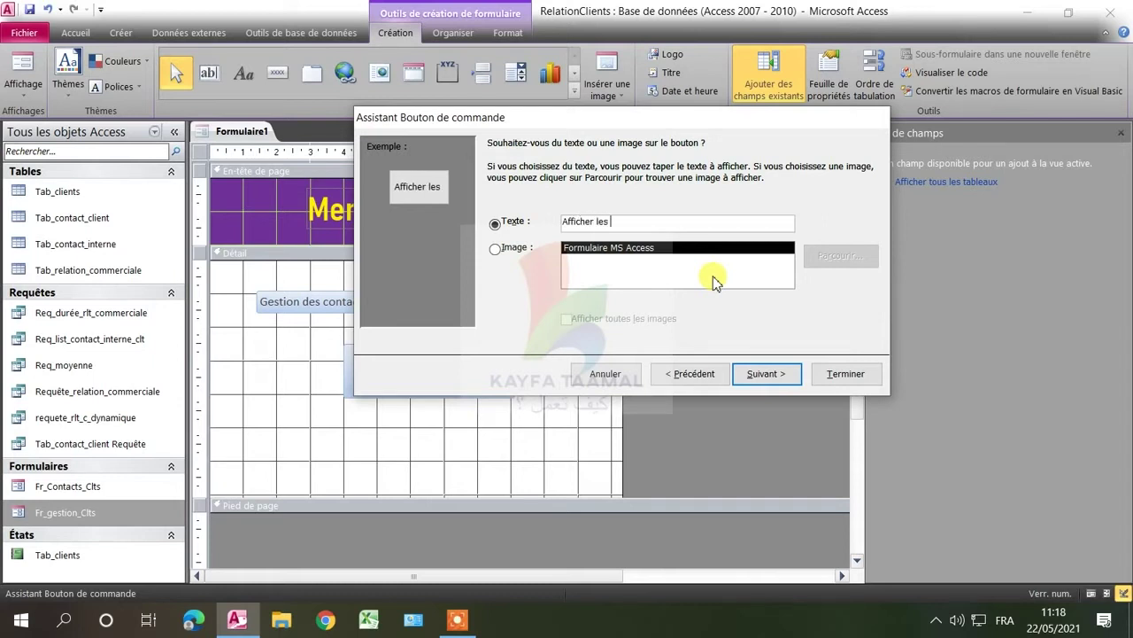
{"action": "type", "text": "Contacts"}
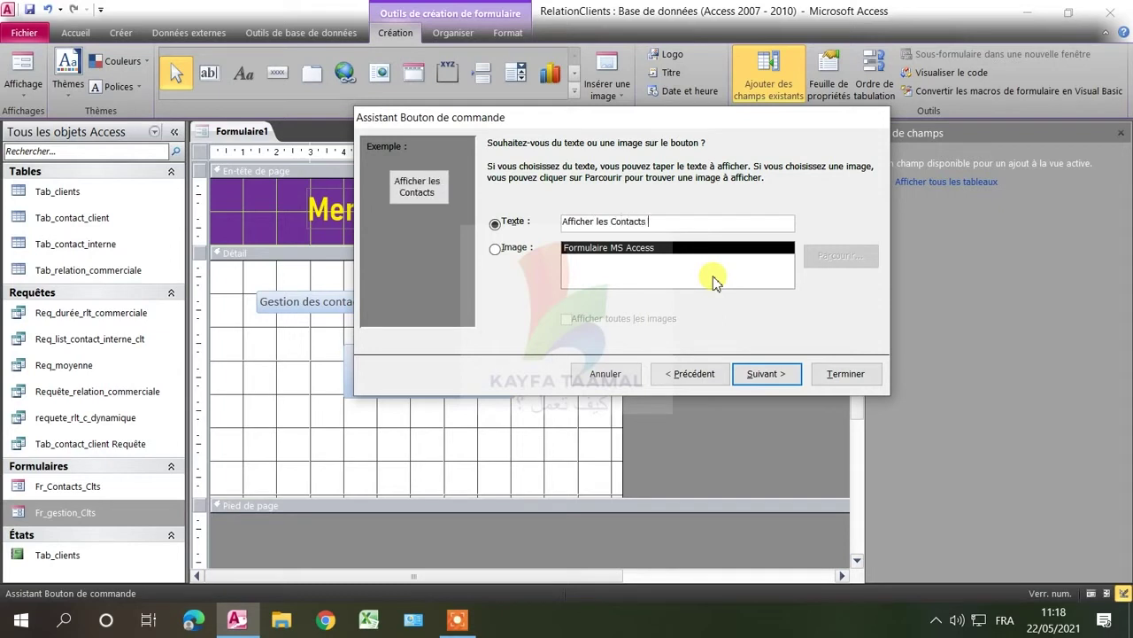
{"action": "type", "text": " clients"}
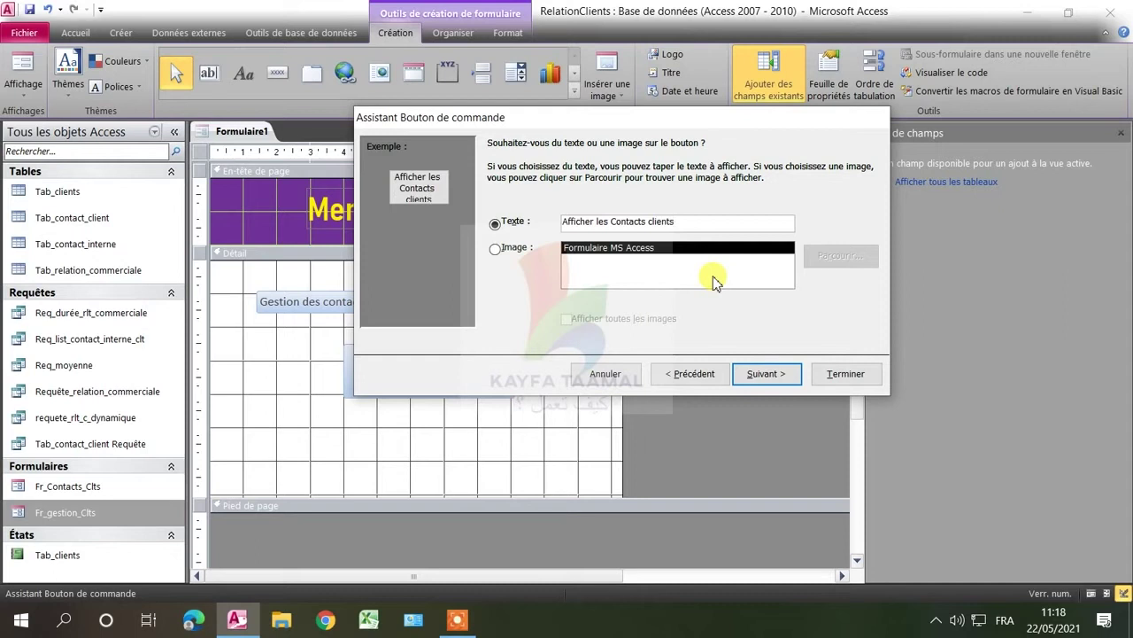
{"action": "left_click", "coordinate": [767, 372]}
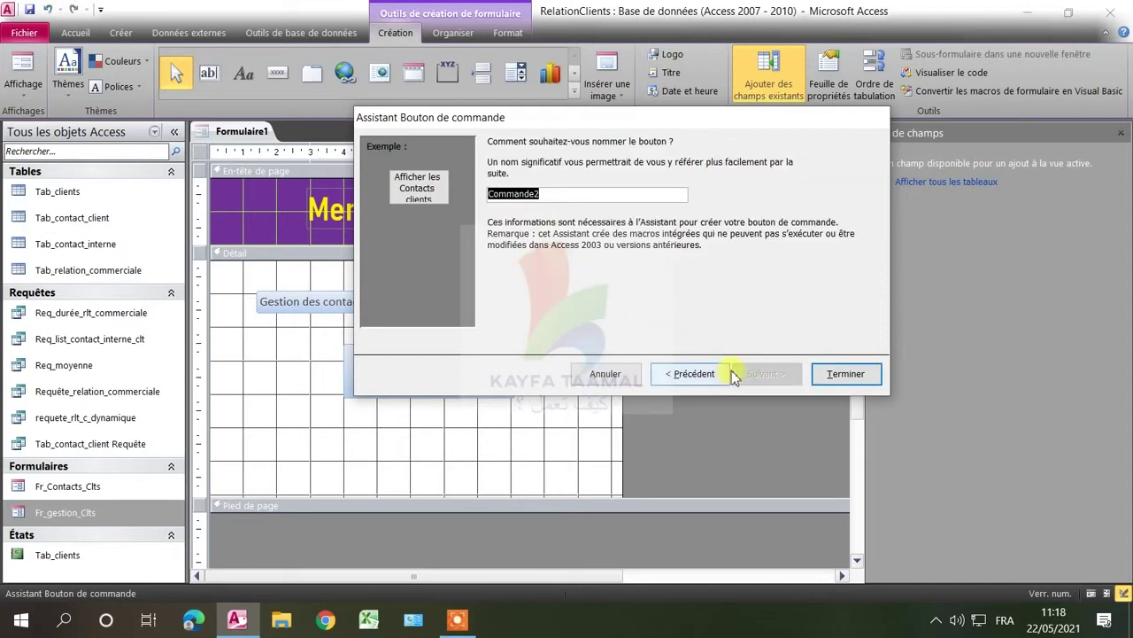
{"action": "left_click", "coordinate": [845, 373]}
Change the first button's caption to "Gestion des clients".
{"action": "left_click", "coordinate": [324, 305]}
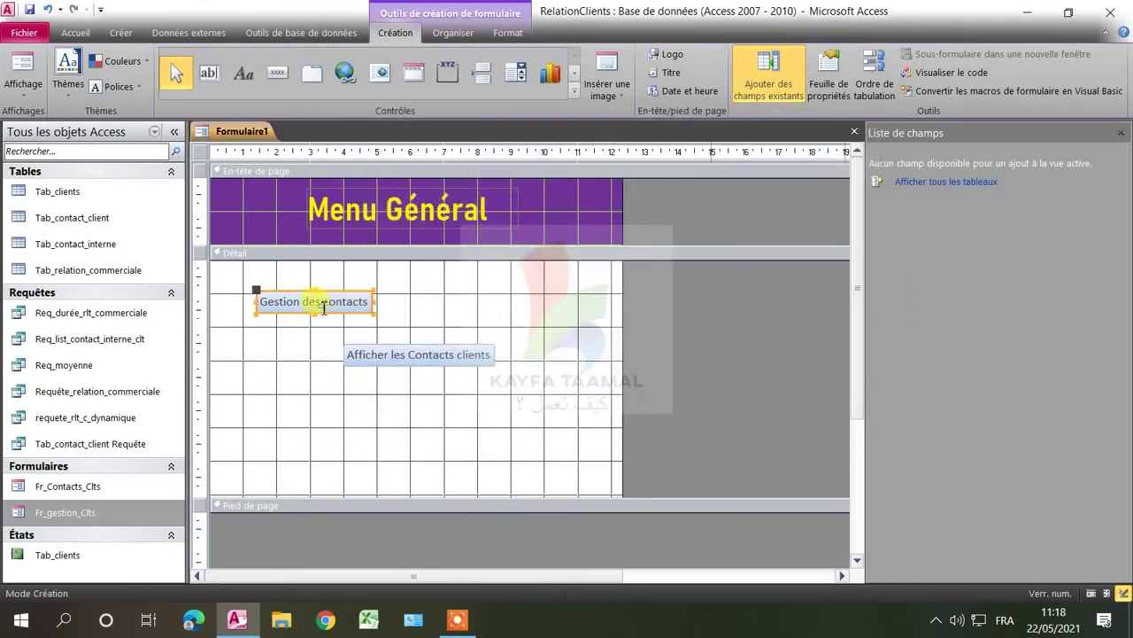
{"action": "left_click_drag", "start_coordinate": [326, 301], "coordinate": [367, 303]}
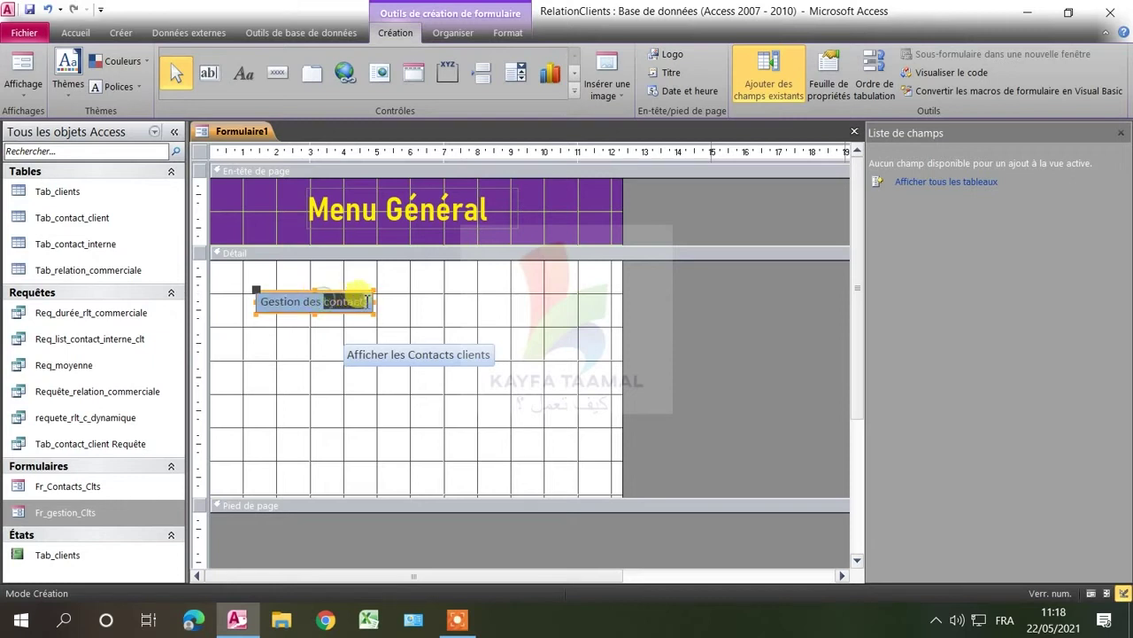
{"action": "type", "text": "clien"}
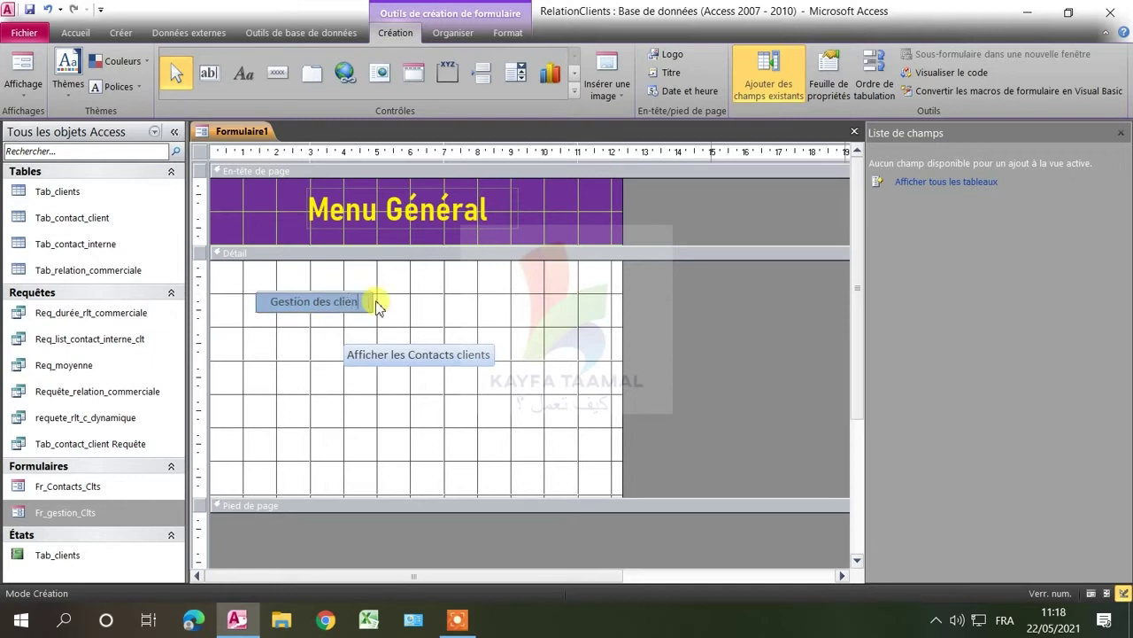
{"action": "type", "text": "ts"}
{"action": "left_click", "coordinate": [392, 297]}
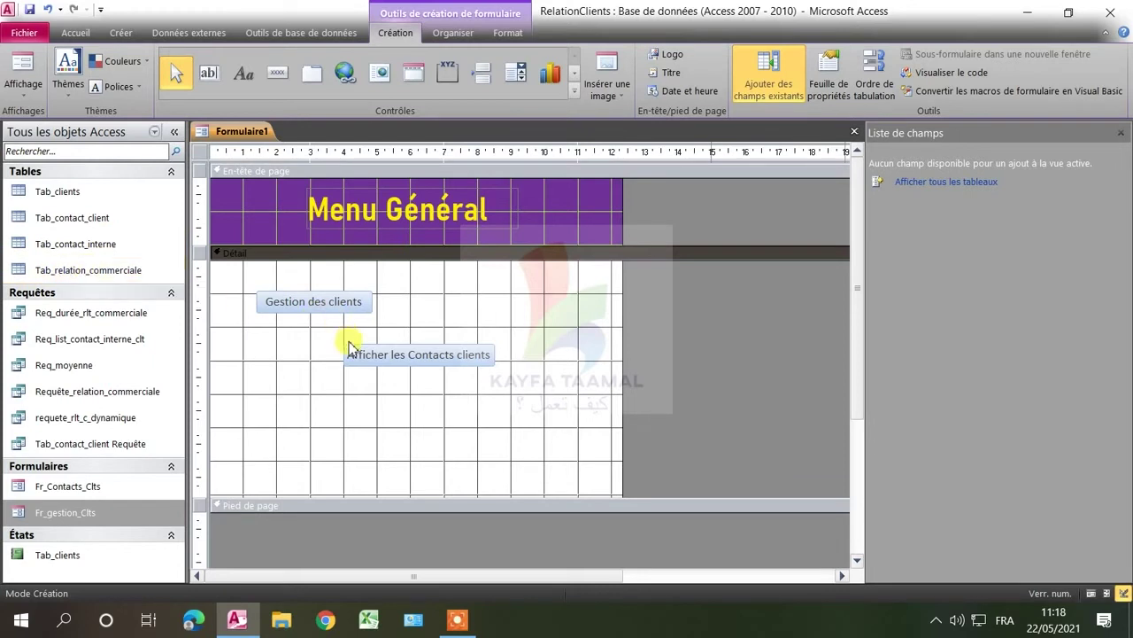
Reposition "Gestion des clients" about 3.9 cm from the form's left edge and "Afficher les Contacts clients" lower down, about 2 cm from that edge.
{"action": "left_click_drag", "start_coordinate": [365, 352], "coordinate": [301, 354]}
{"action": "left_click", "coordinate": [381, 375]}
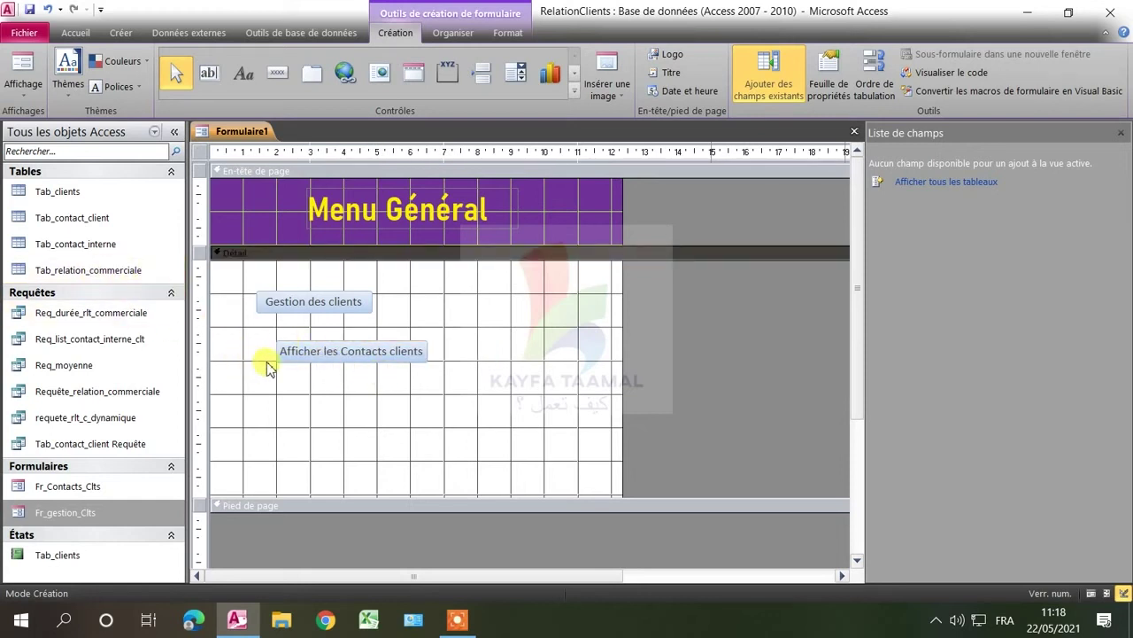
{"action": "left_click", "coordinate": [328, 318]}
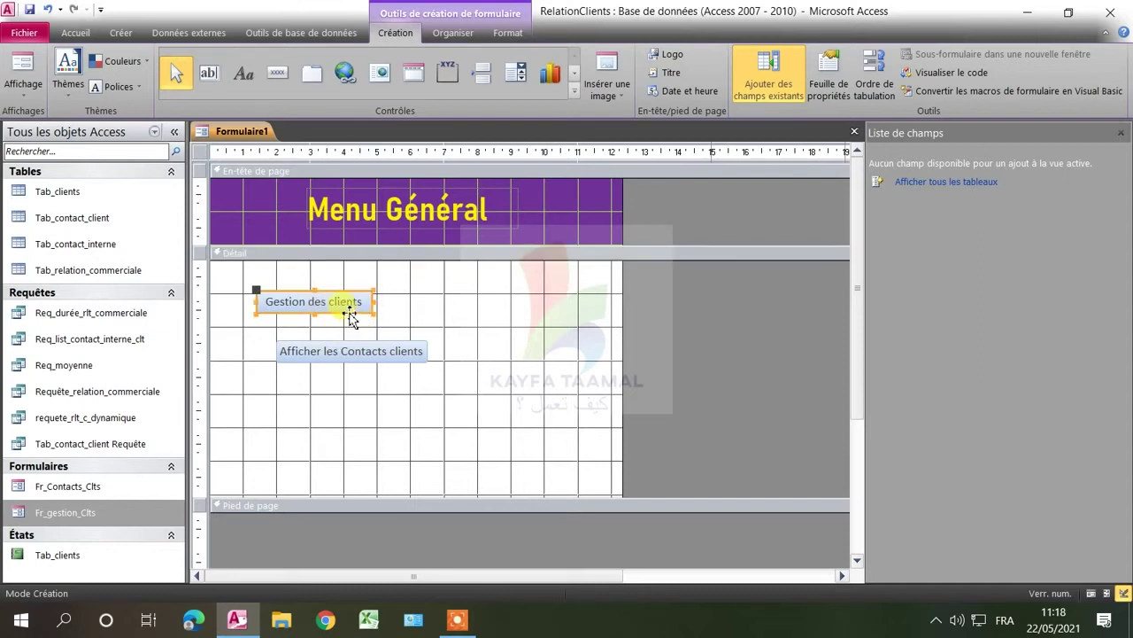
{"action": "left_click_drag", "start_coordinate": [350, 318], "coordinate": [432, 319]}
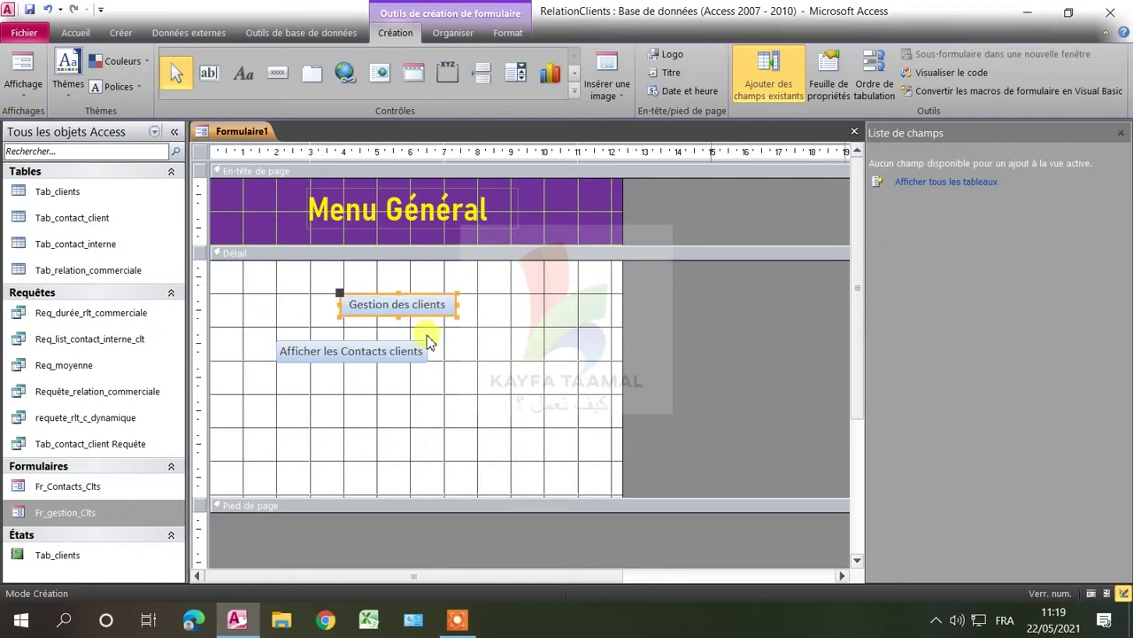
{"action": "left_click_drag", "start_coordinate": [403, 363], "coordinate": [443, 363]}
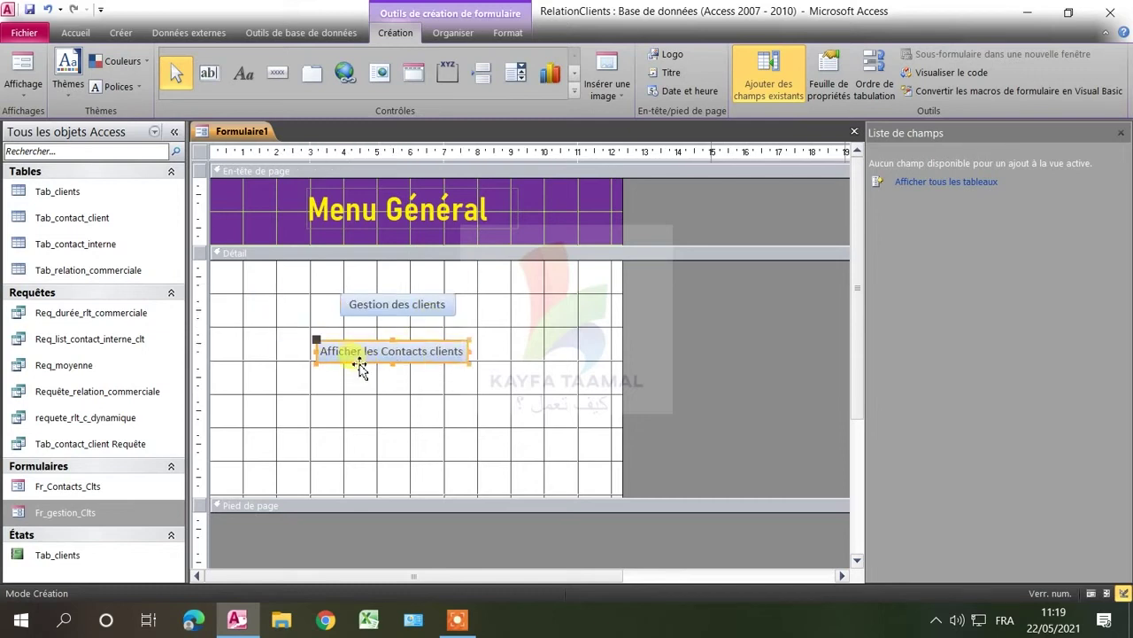
{"action": "left_click_drag", "start_coordinate": [354, 366], "coordinate": [314, 396]}
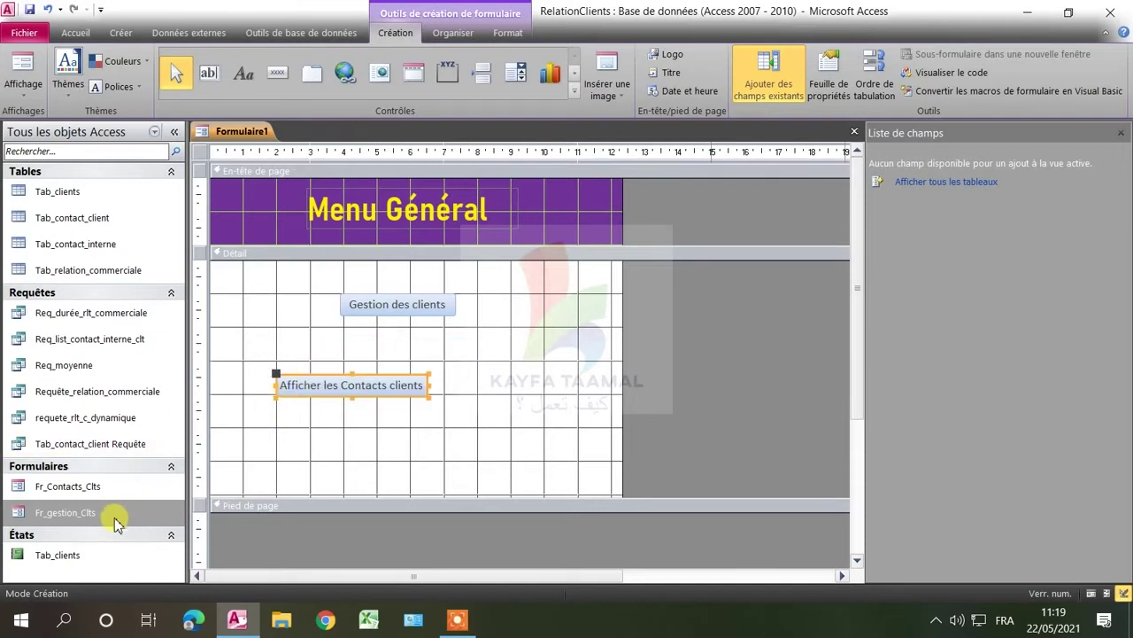
Draw a third command button about 4.5 by 1 cm under the other two and choose Opérations sur état > Ouvrir l'état as its action.
{"action": "left_click", "coordinate": [277, 73]}
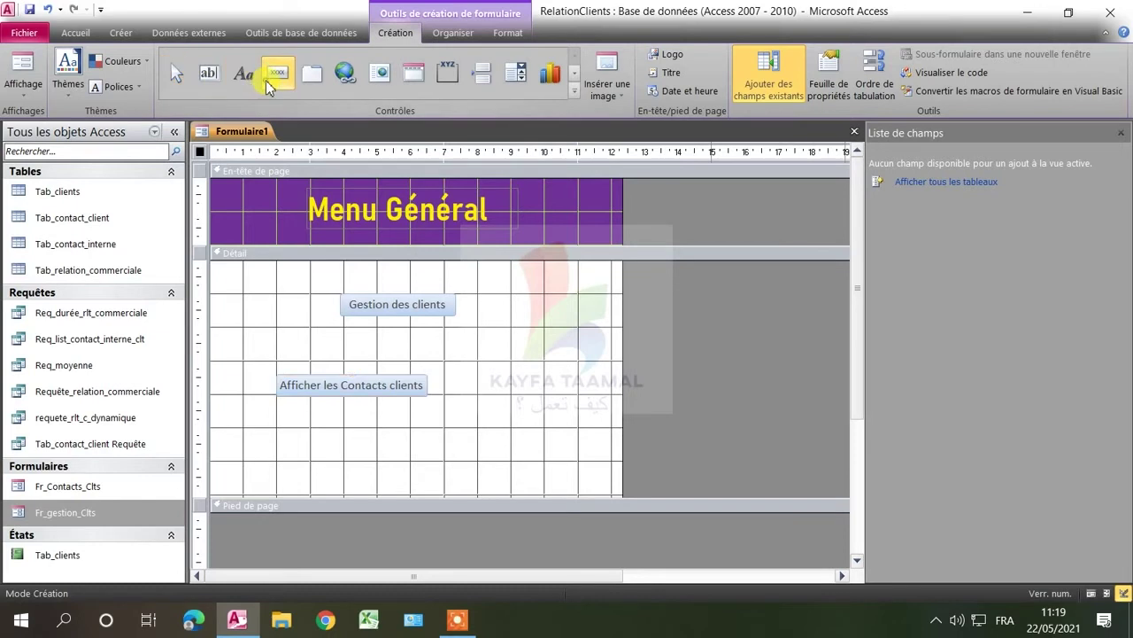
{"action": "mouse_move", "coordinate": [274, 423]}
{"action": "left_mouse_down"}
{"action": "mouse_move", "coordinate": [409, 442]}
{"action": "mouse_move", "coordinate": [425, 456]}
{"action": "left_mouse_up"}
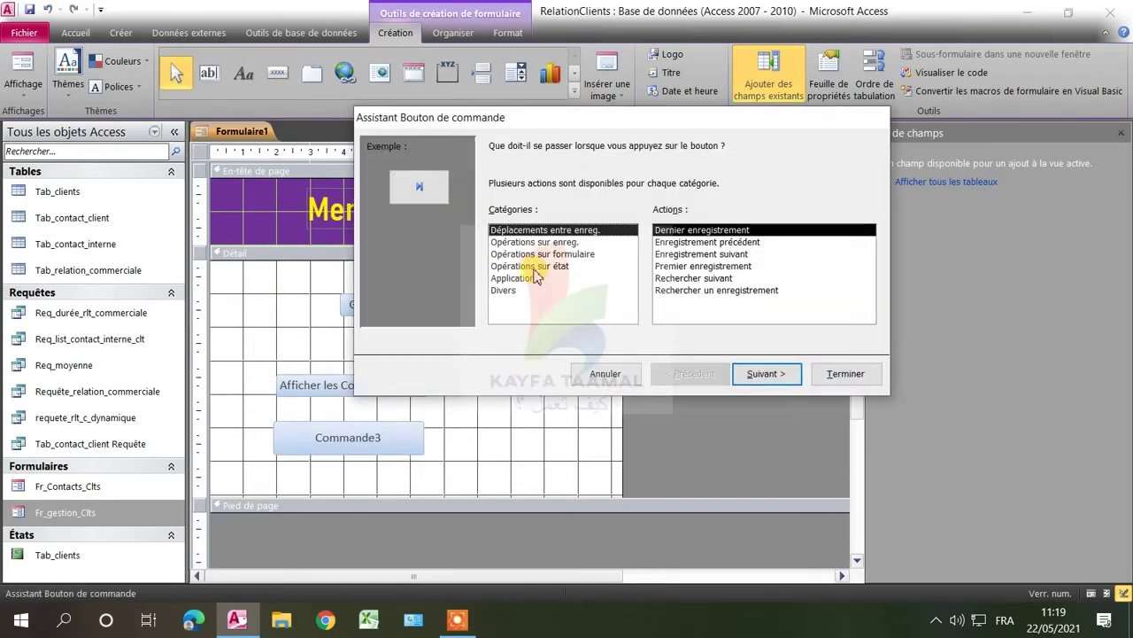
{"action": "left_click", "coordinate": [534, 269]}
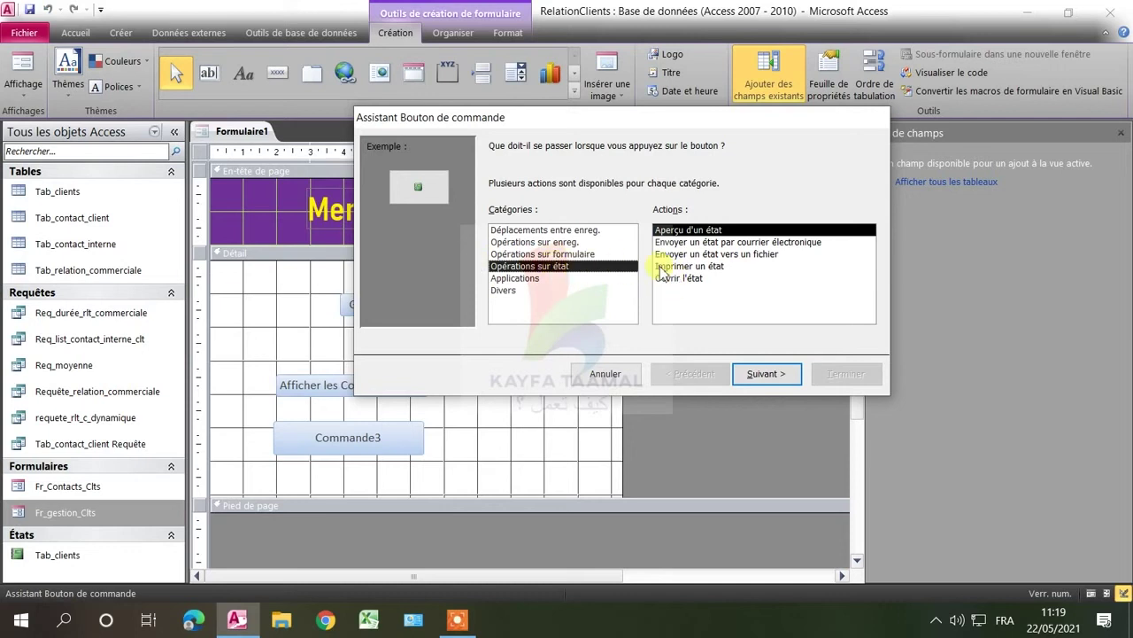
{"action": "left_click", "coordinate": [669, 278]}
{"action": "left_click", "coordinate": [772, 375]}
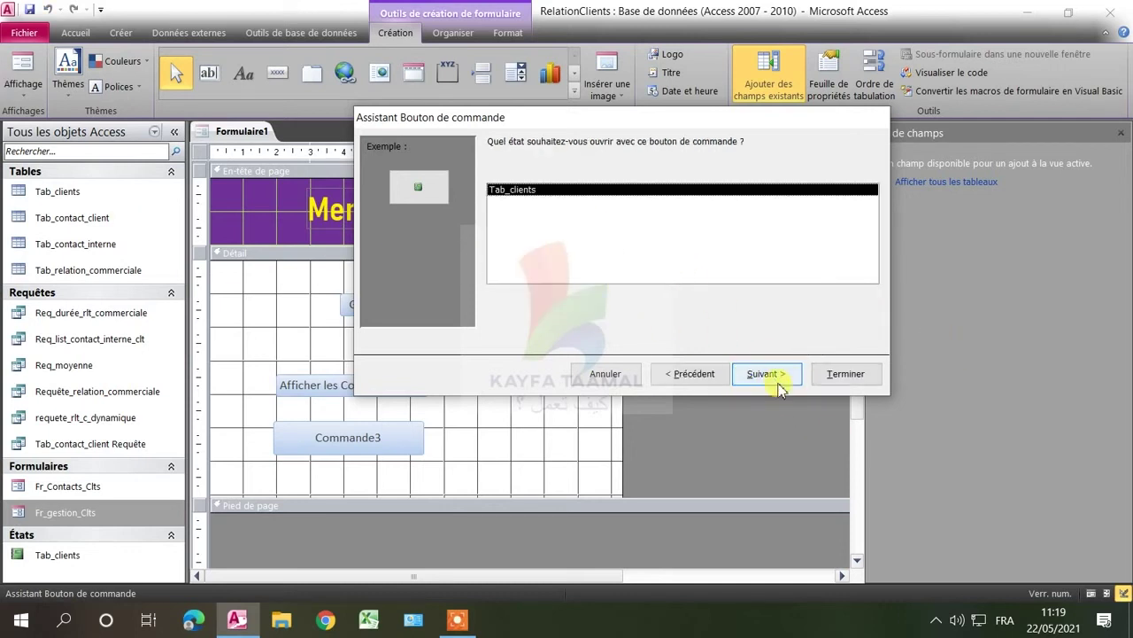
Set the third button to open the Tab_clients report, caption it "Imprimer liste des contacts internes", and finish its wizard.
{"action": "left_click", "coordinate": [776, 381]}
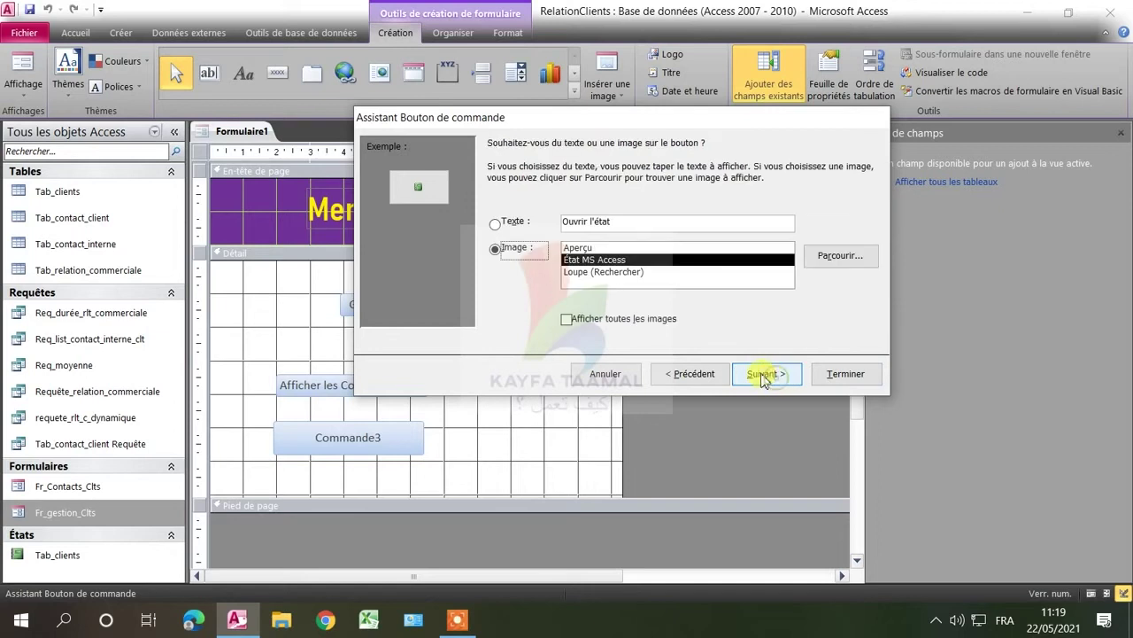
{"action": "left_click", "coordinate": [539, 222]}
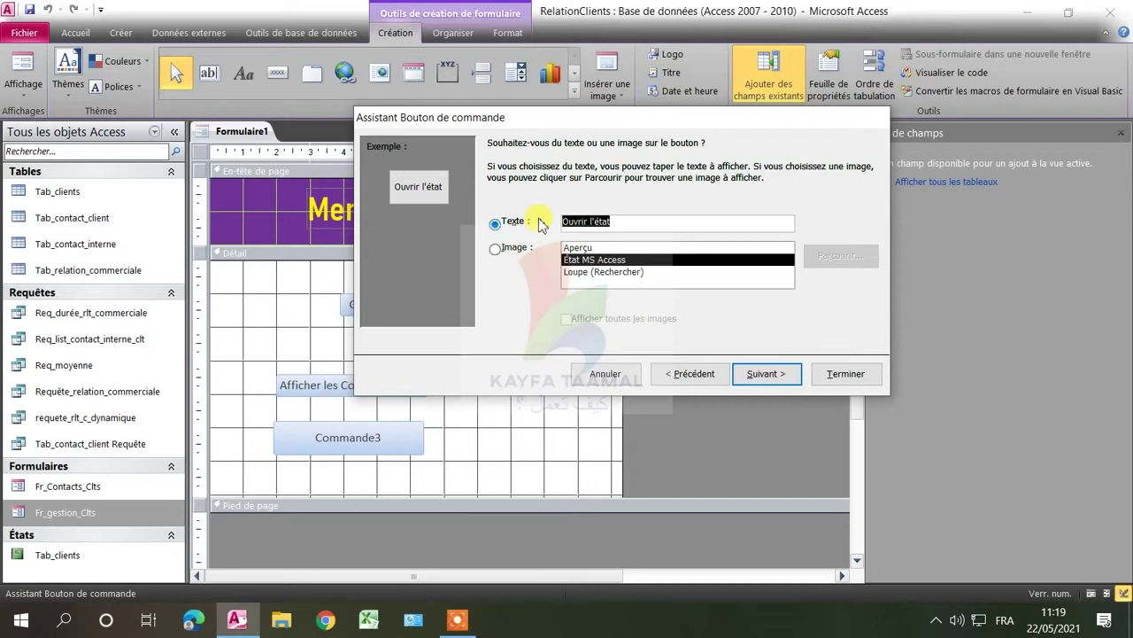
{"action": "type", "text": "L"}
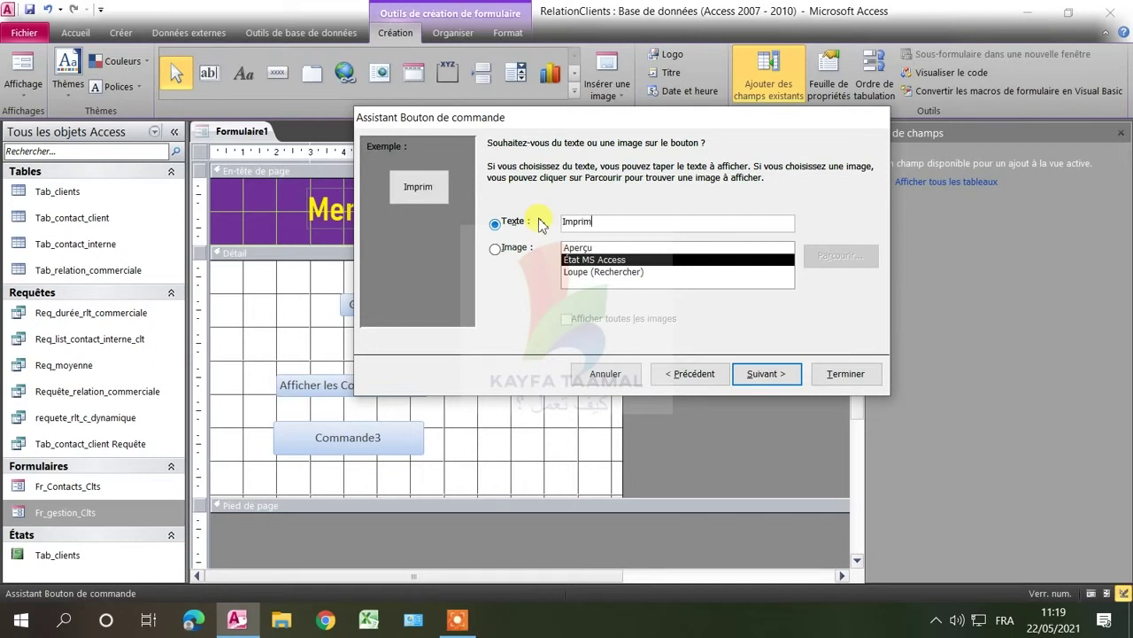
{"action": "type", "text": "mprimer liste des co"}
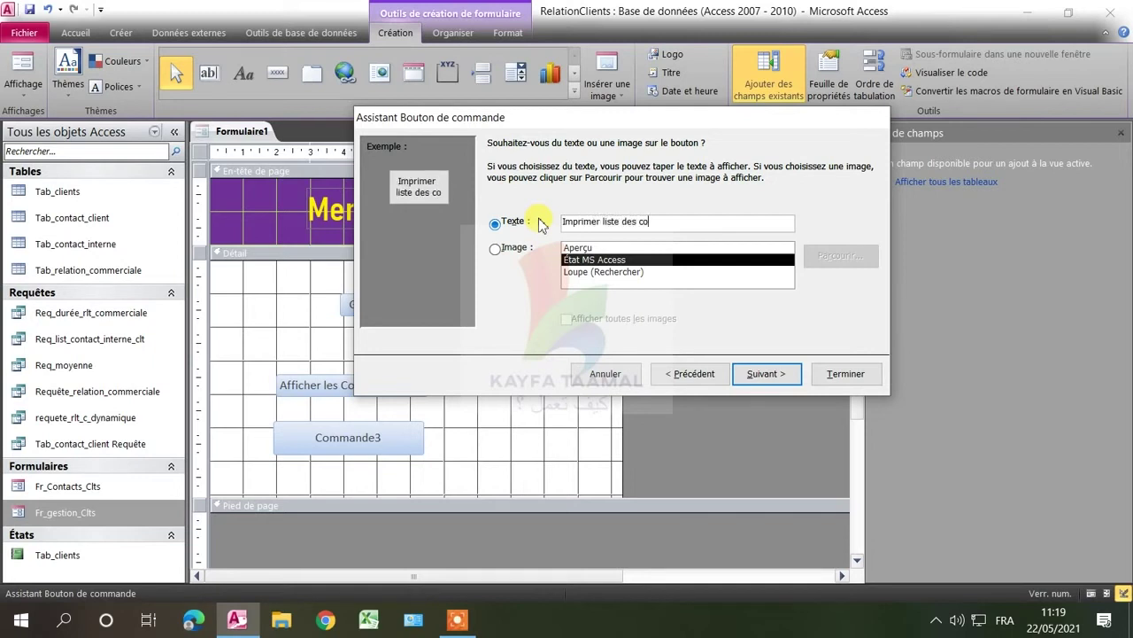
{"action": "type", "text": "ntacts"}
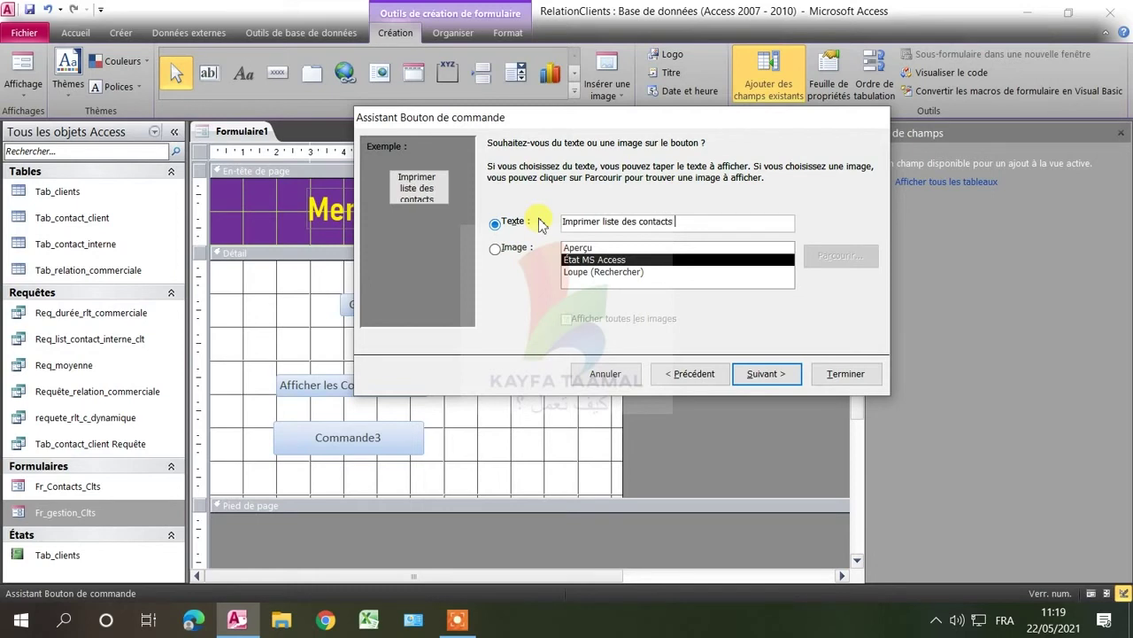
{"action": "type", "text": " internes"}
{"action": "left_click", "coordinate": [763, 373]}
{"action": "left_click", "coordinate": [832, 373]}
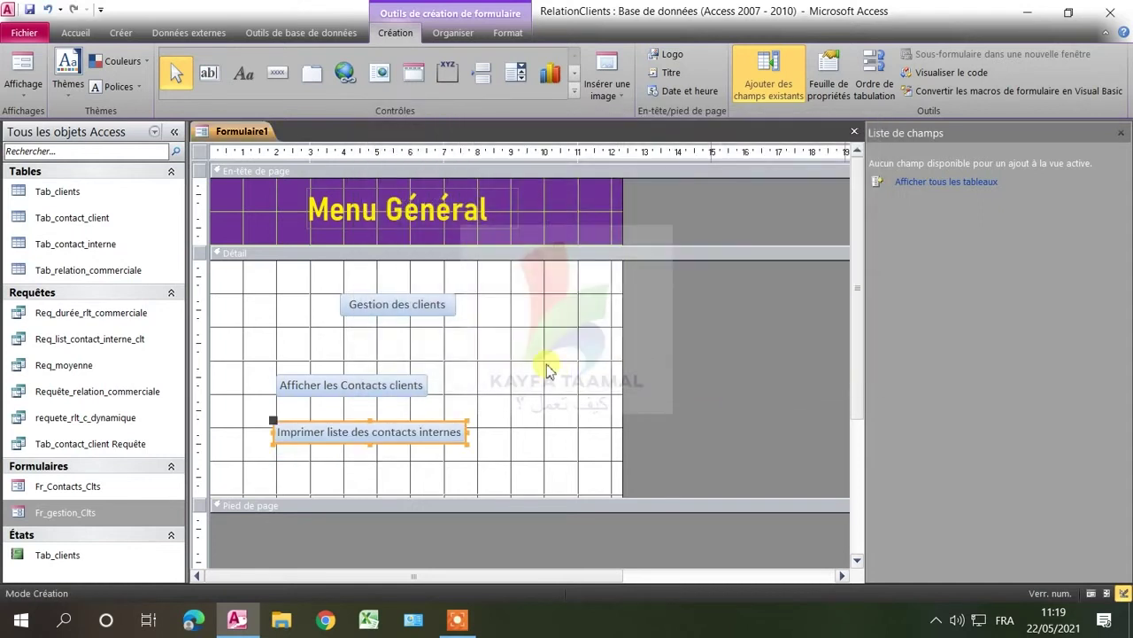
Select all three command buttons in the Détail section and align them to the left (Gauche).
{"action": "left_click", "coordinate": [389, 393]}
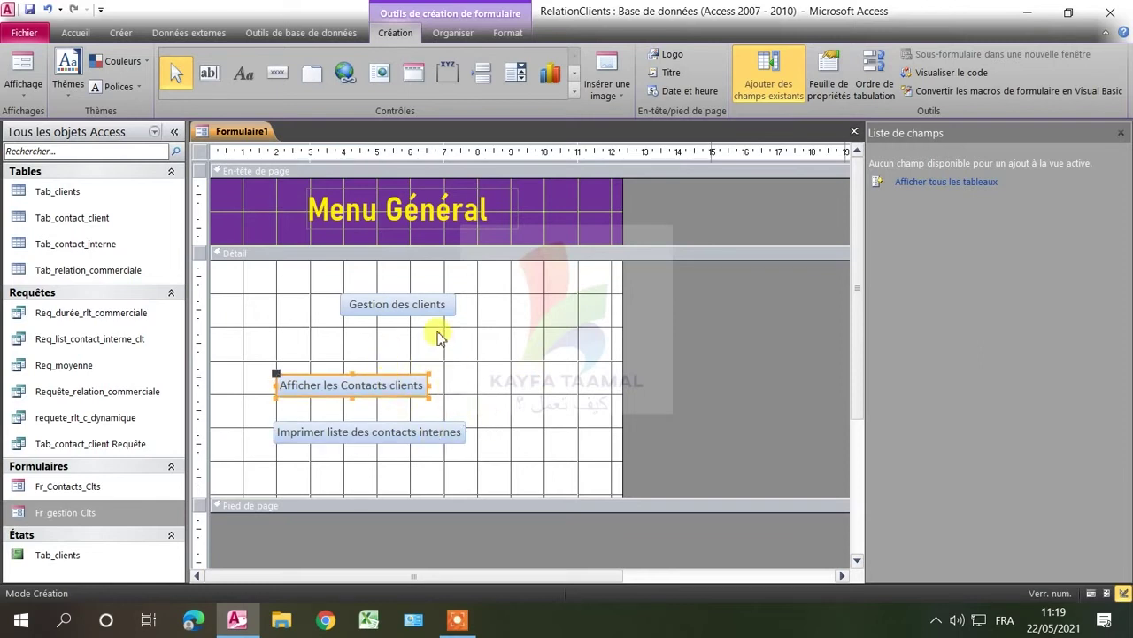
{"action": "left_click", "coordinate": [401, 313], "text": "shift"}
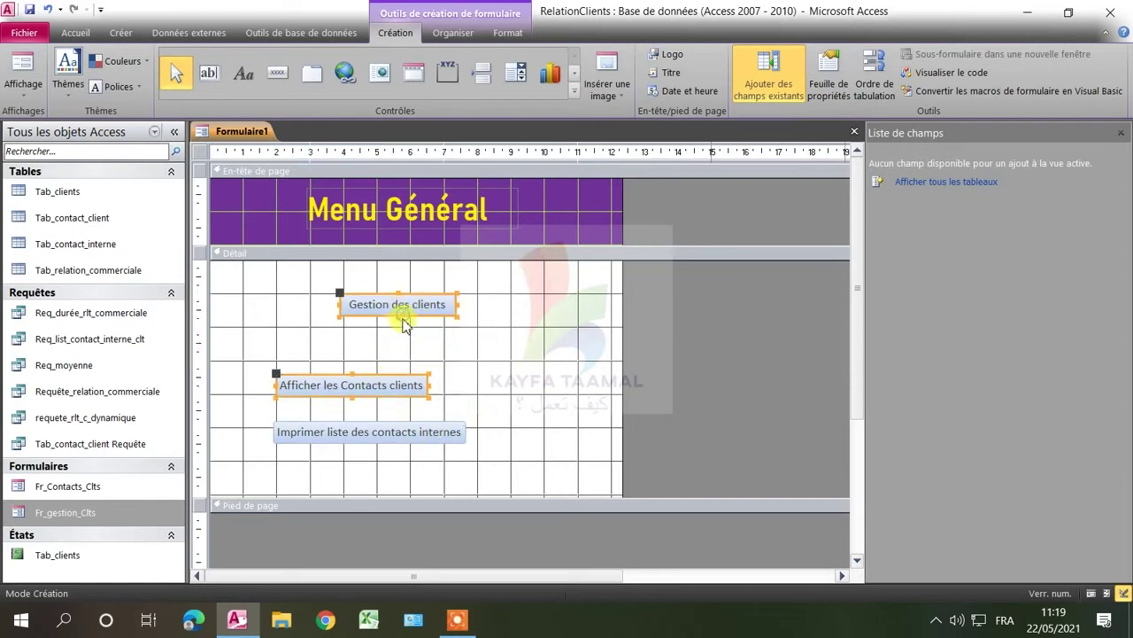
{"action": "left_click", "coordinate": [386, 434], "text": "shift"}
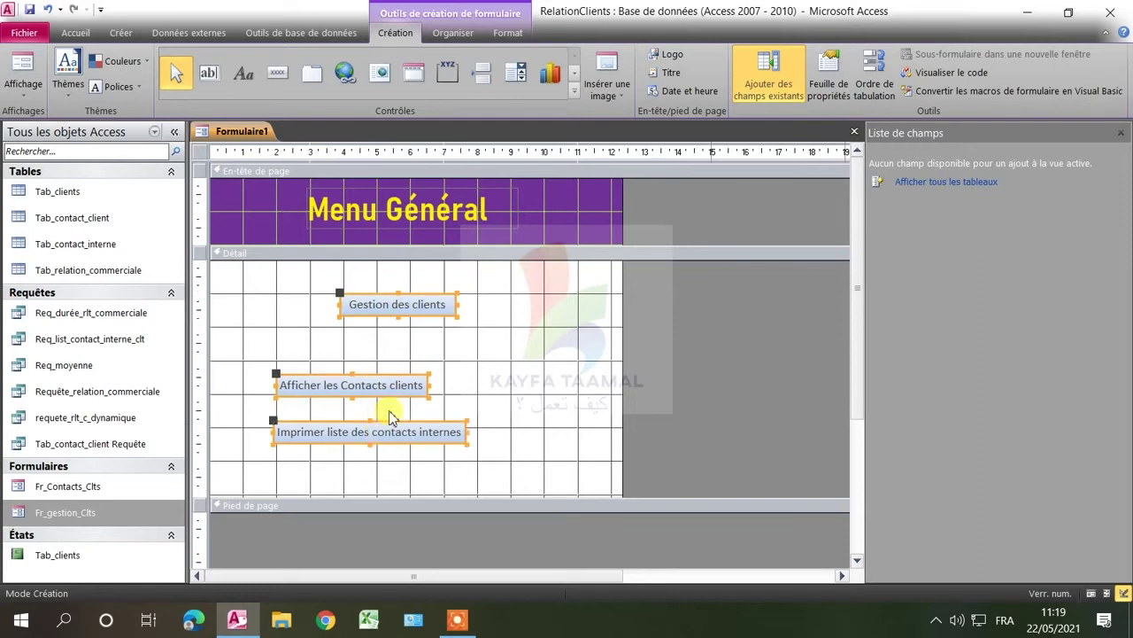
{"action": "left_click_drag", "start_coordinate": [500, 295], "coordinate": [248, 458]}
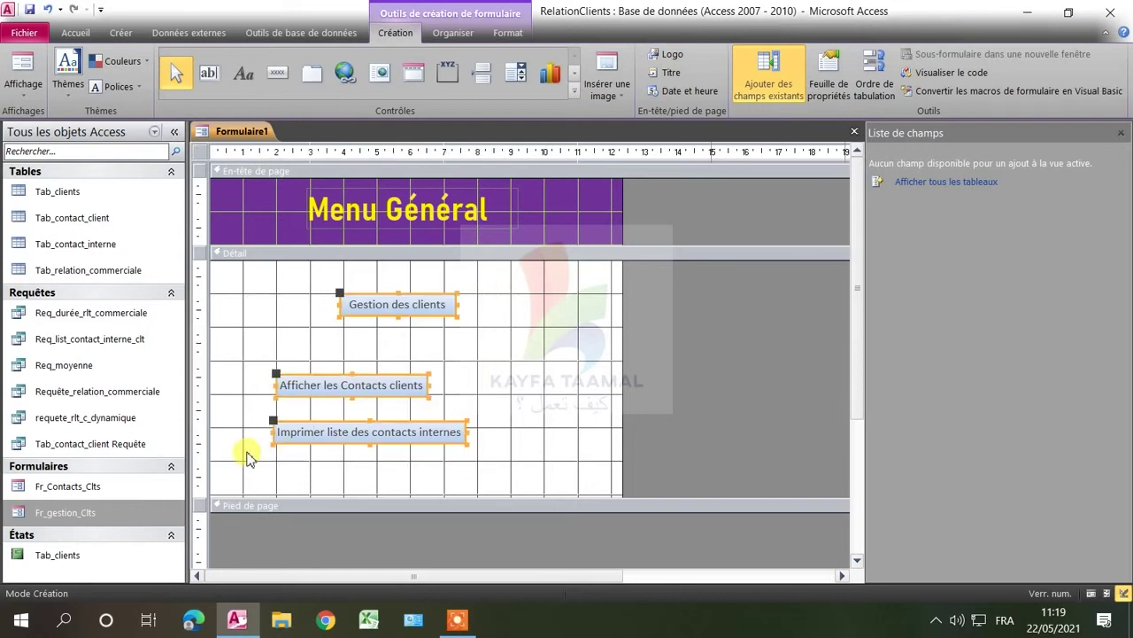
{"action": "right_click", "coordinate": [379, 315]}
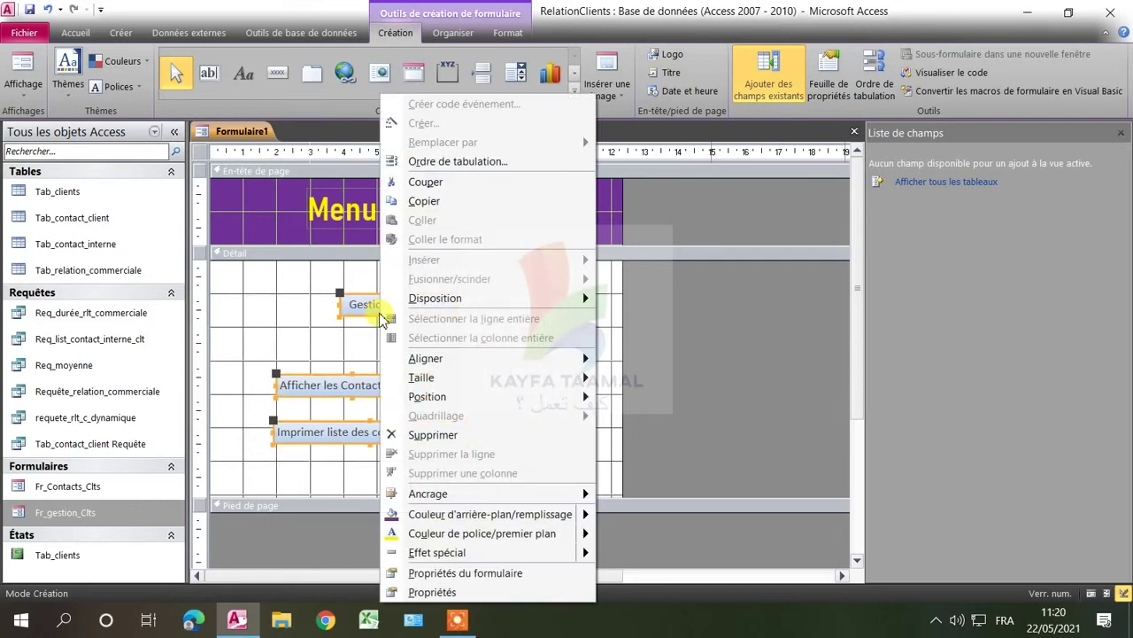
{"action": "mouse_move", "coordinate": [491, 361]}
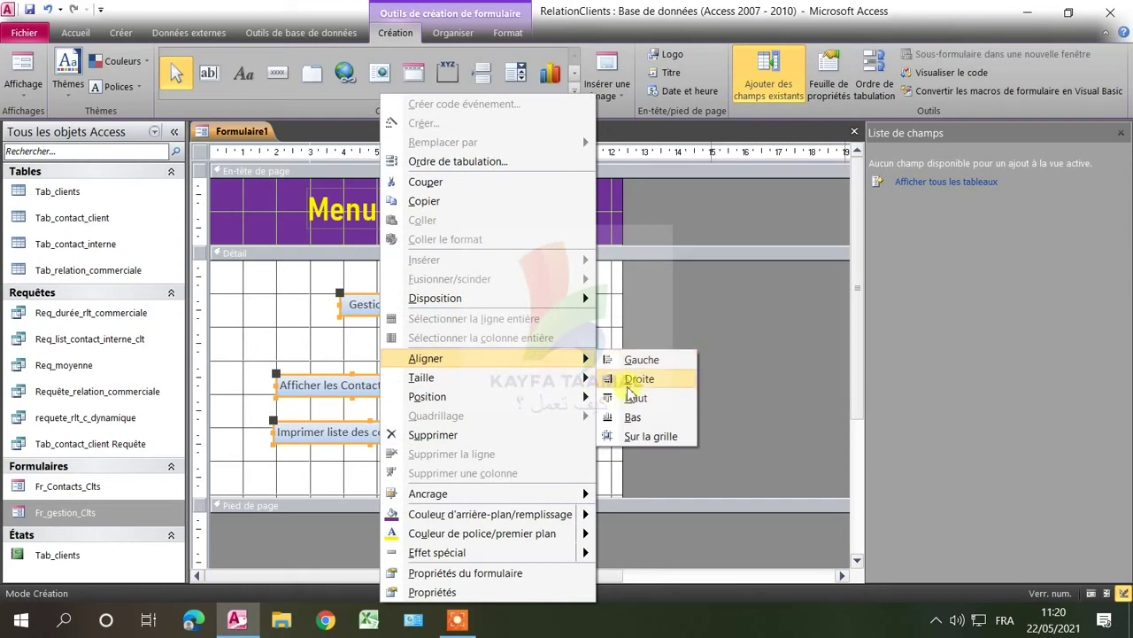
{"action": "left_click", "coordinate": [631, 360]}
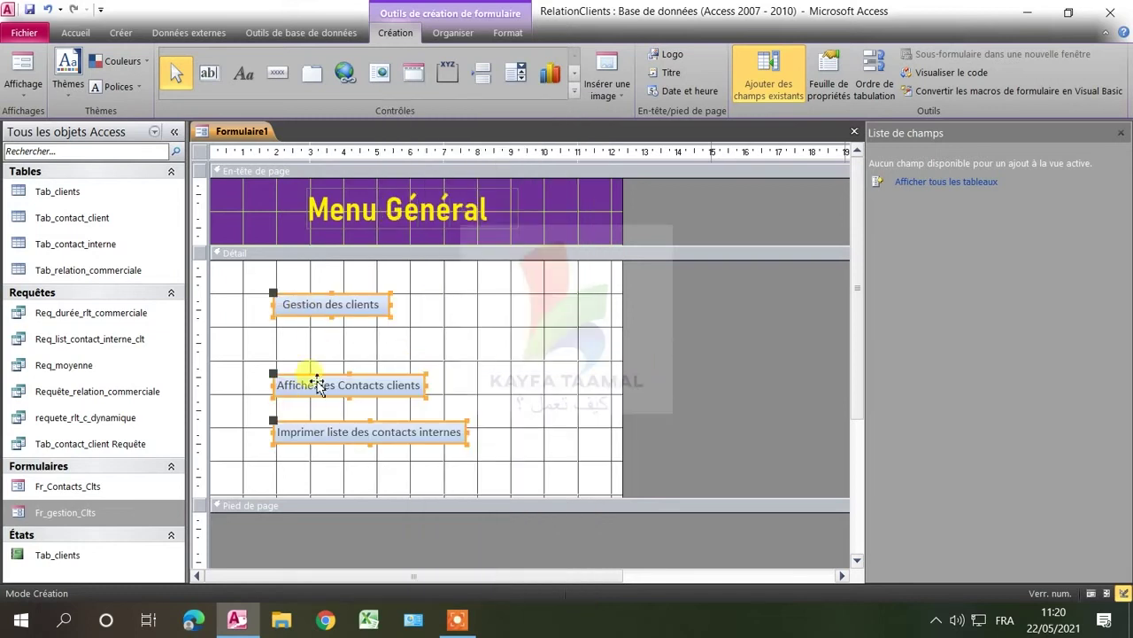
Resize the three selected buttons to match the tallest (Au plus grand) and the widest (Au plus large).
{"action": "right_click", "coordinate": [348, 307]}
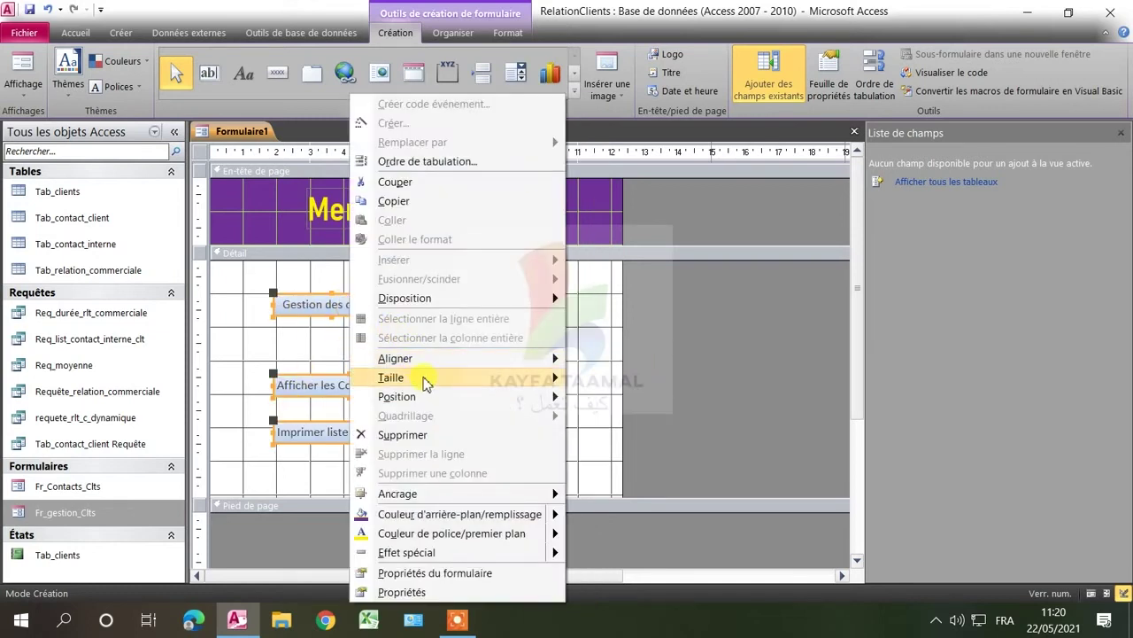
{"action": "mouse_move", "coordinate": [423, 379]}
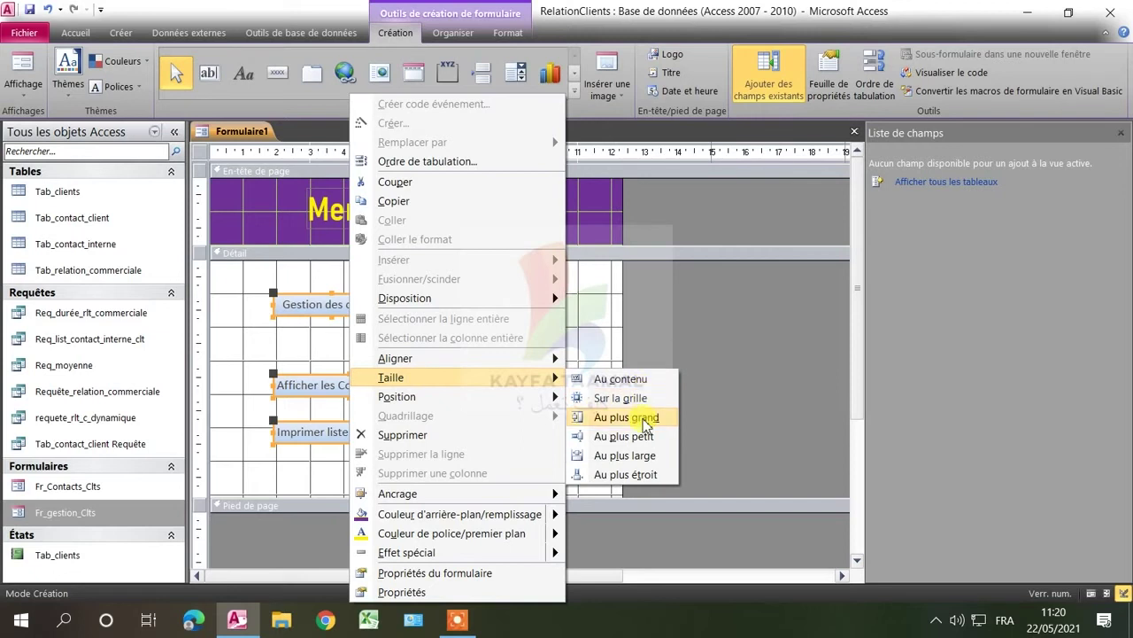
{"action": "left_click", "coordinate": [643, 422]}
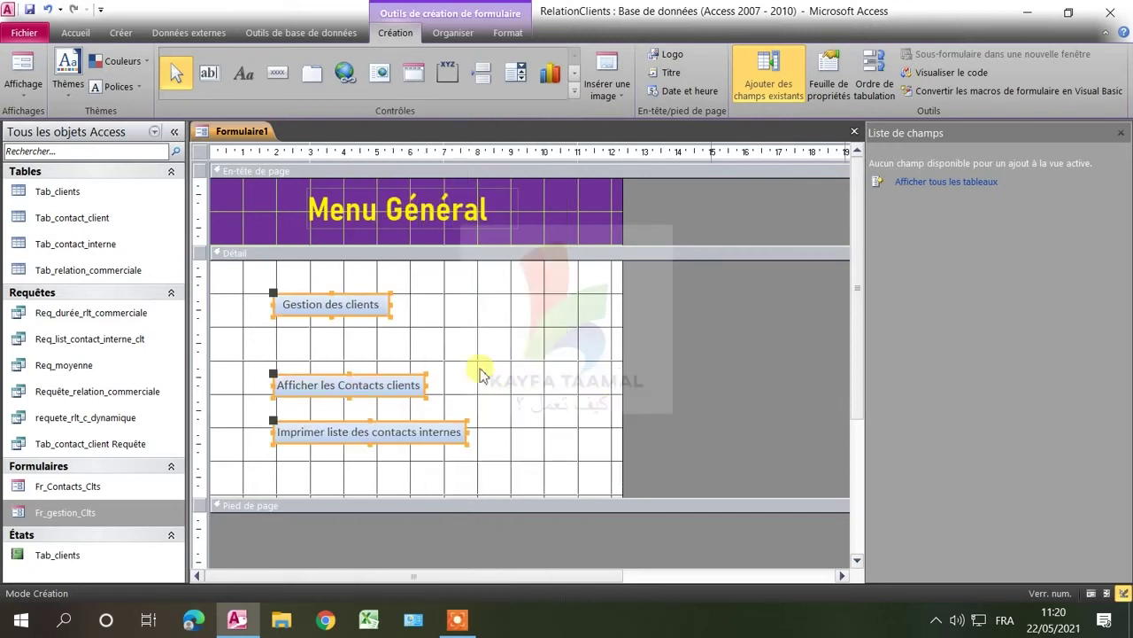
{"action": "right_click", "coordinate": [380, 308]}
{"action": "mouse_move", "coordinate": [433, 379]}
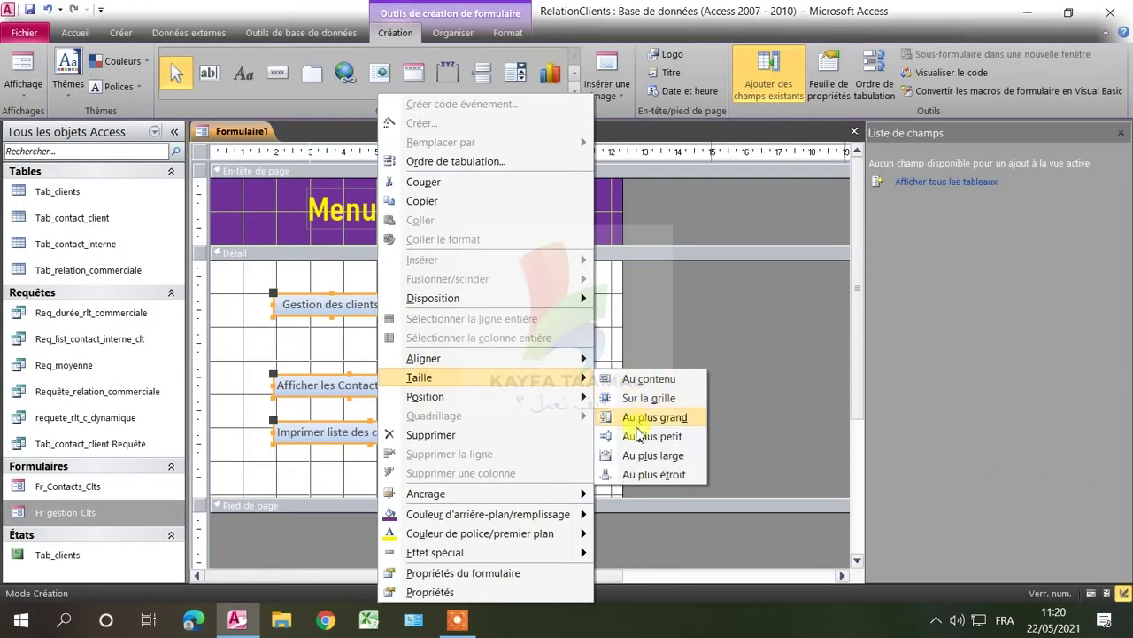
{"action": "left_click", "coordinate": [639, 457]}
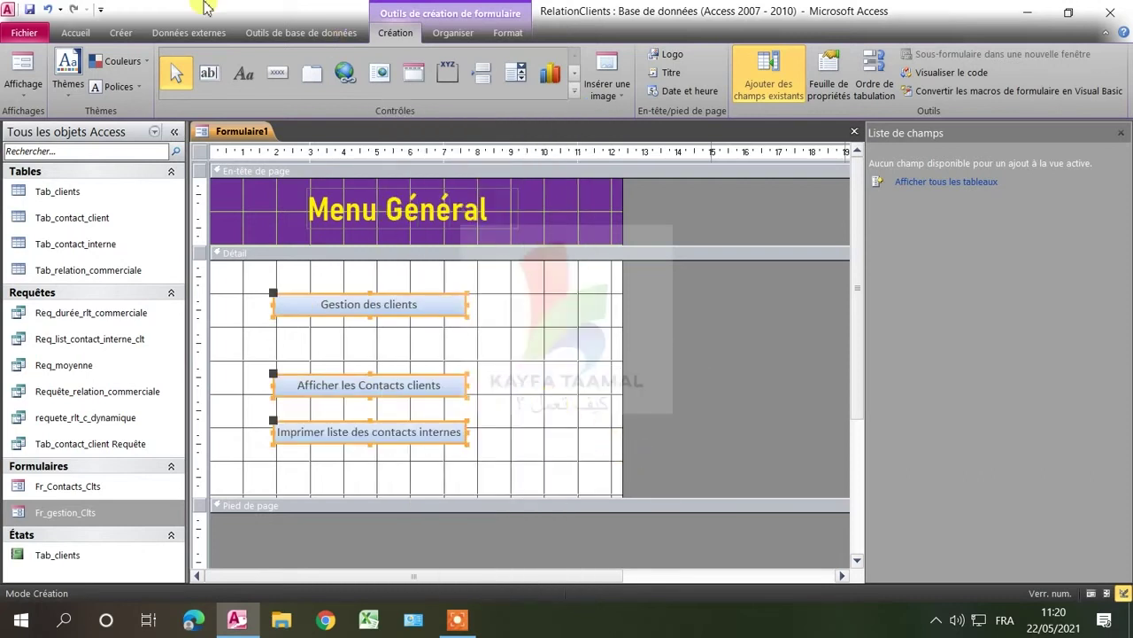
Arrange the three selected buttons in a stacked layout (Empilé).
{"action": "right_click", "coordinate": [324, 306]}
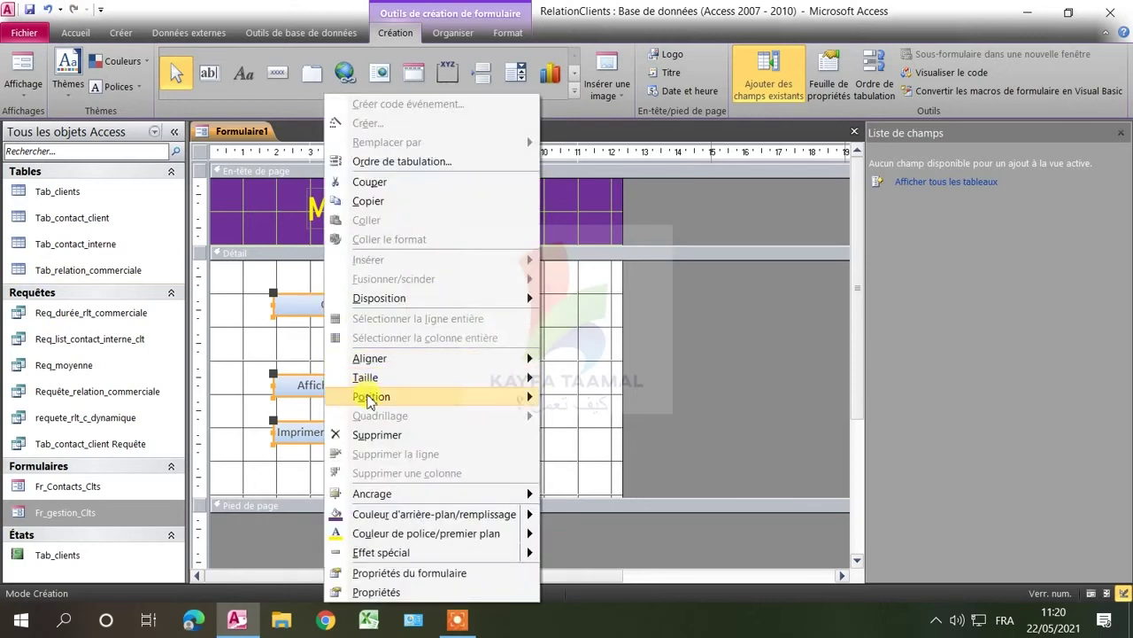
{"action": "mouse_move", "coordinate": [371, 398]}
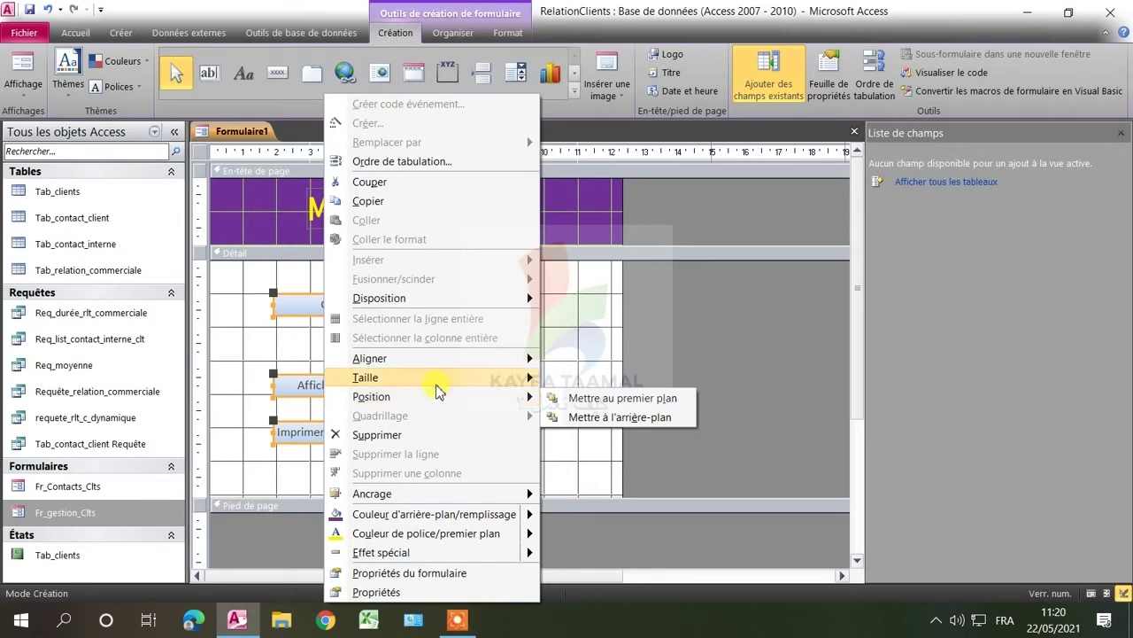
{"action": "mouse_move", "coordinate": [459, 301]}
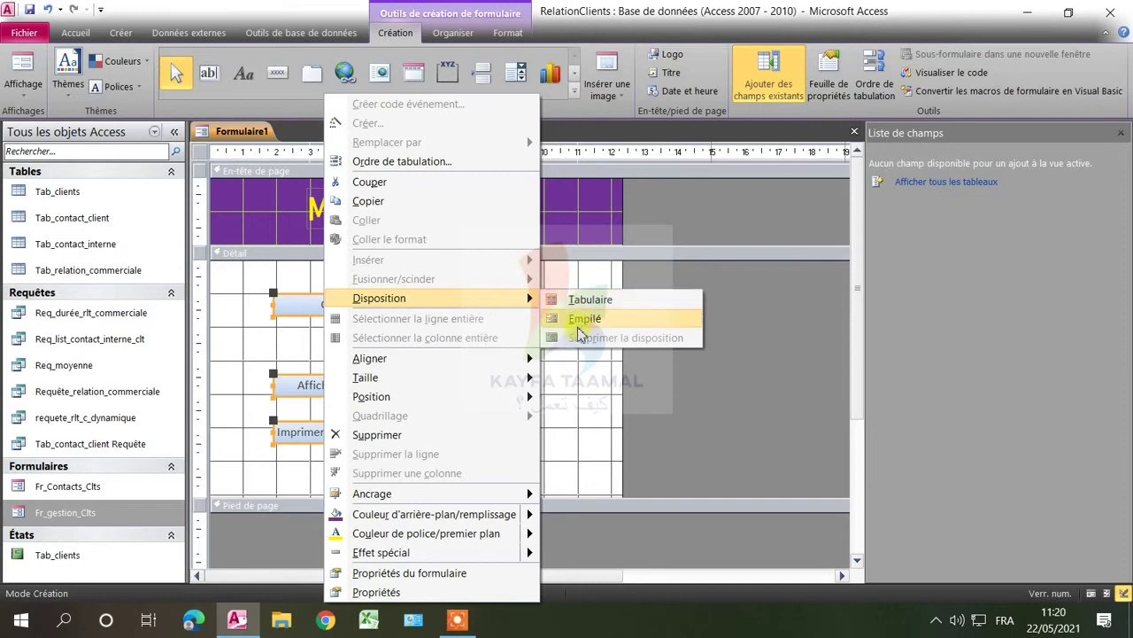
{"action": "left_click", "coordinate": [582, 319]}
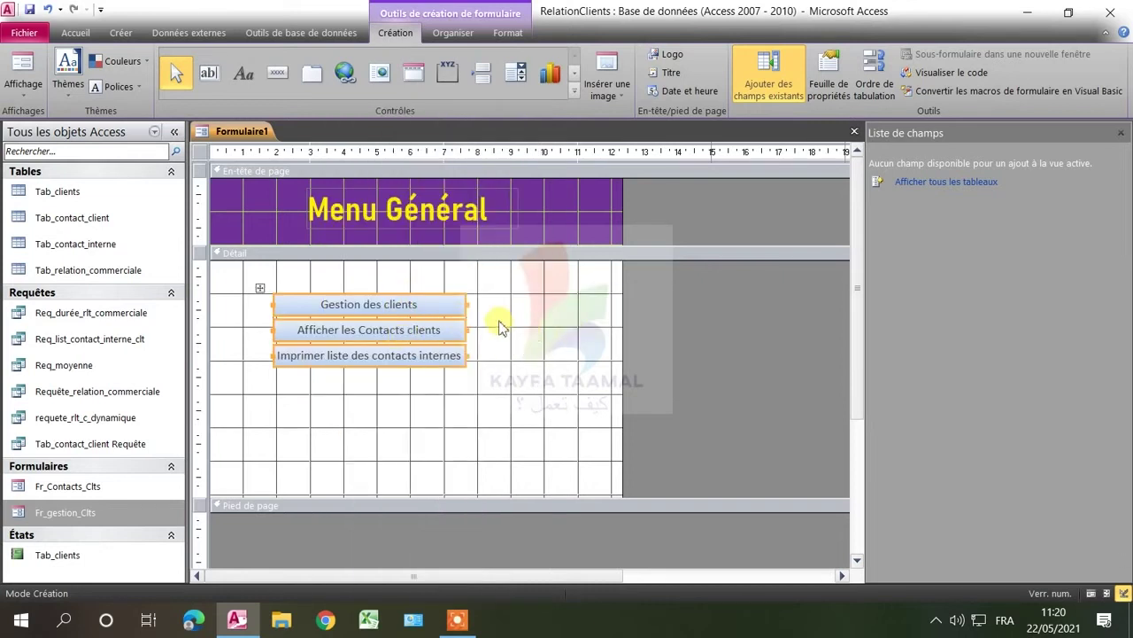
Move the button stack to about 1 cm from the form's left edge and 2 cm below the top of the Détail section.
{"action": "key", "text": "Down"}
{"action": "key", "text": "Down"}
{"action": "key", "text": "Down"}
{"action": "key", "text": "Down"}
{"action": "key", "text": "Down"}
{"action": "key", "text": "Down"}
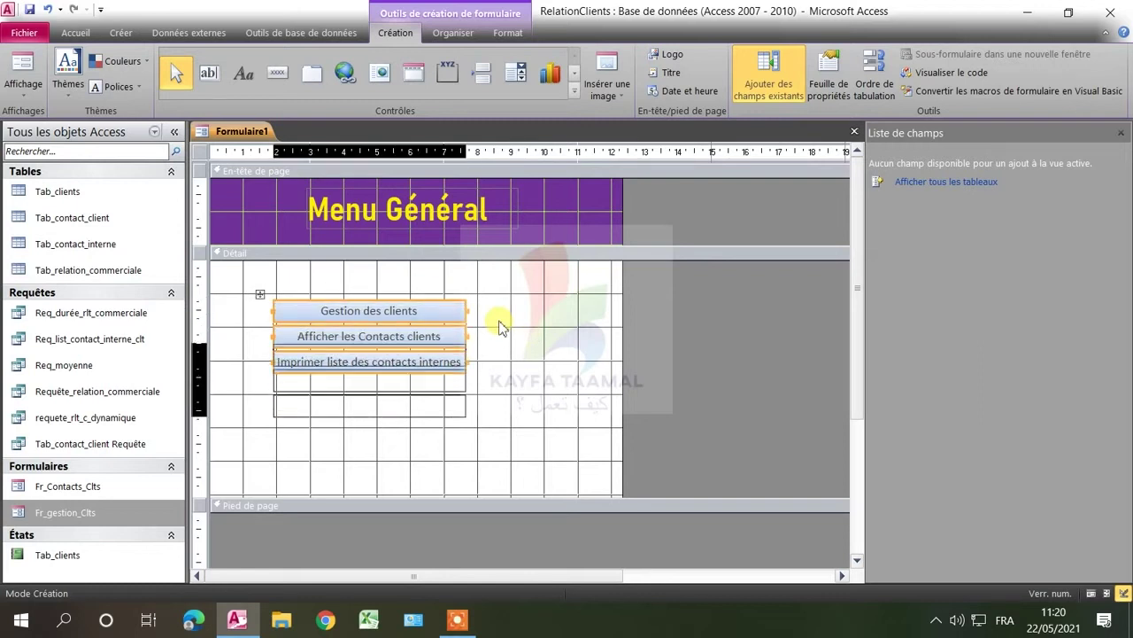
{"action": "key", "text": "Left"}
{"action": "key", "text": "Left"}
{"action": "key", "text": "Up"}
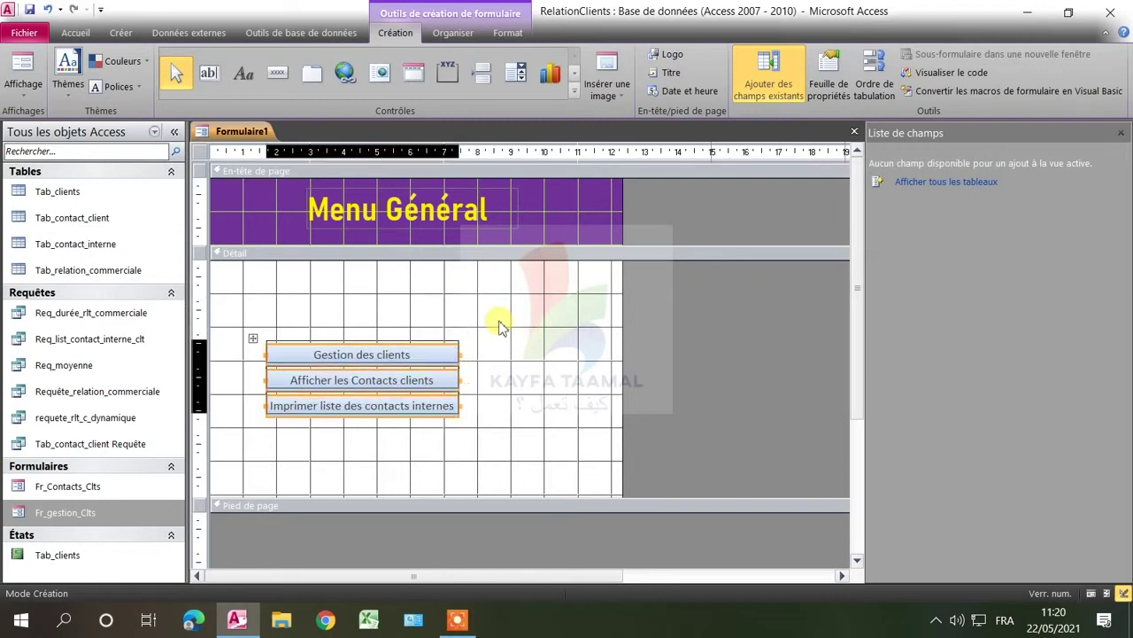
{"action": "key", "text": "Left"}
{"action": "key", "text": "Left"}
{"action": "key", "text": "Left"}
{"action": "key", "text": "Up"}
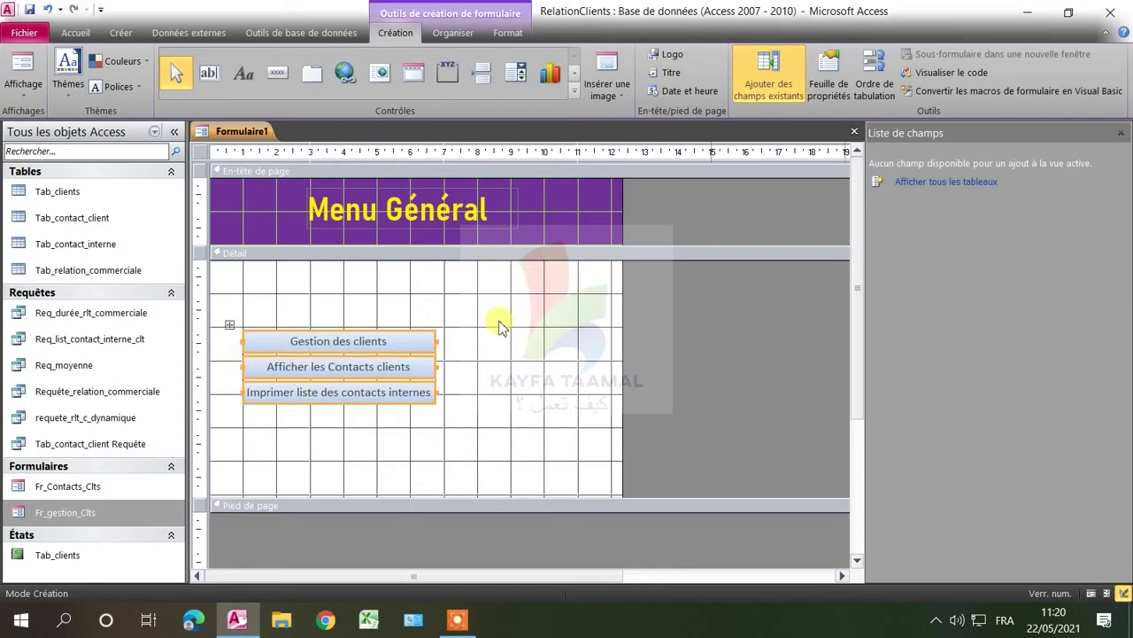
{"action": "left_click", "coordinate": [447, 380]}
{"action": "left_click", "coordinate": [403, 399]}
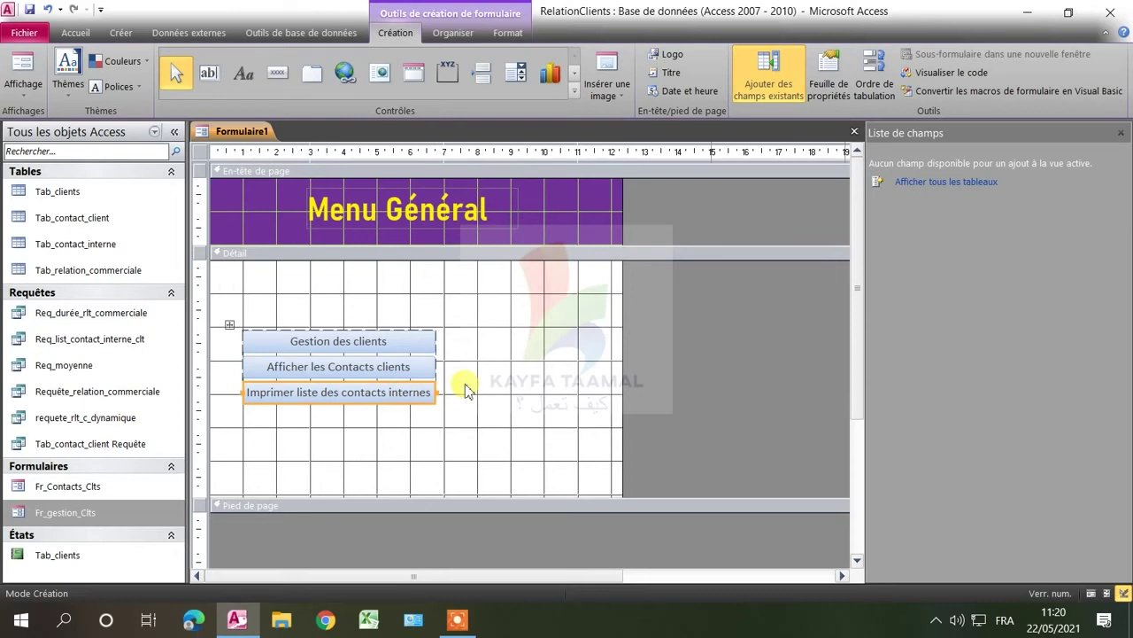
{"action": "left_click", "coordinate": [377, 420]}
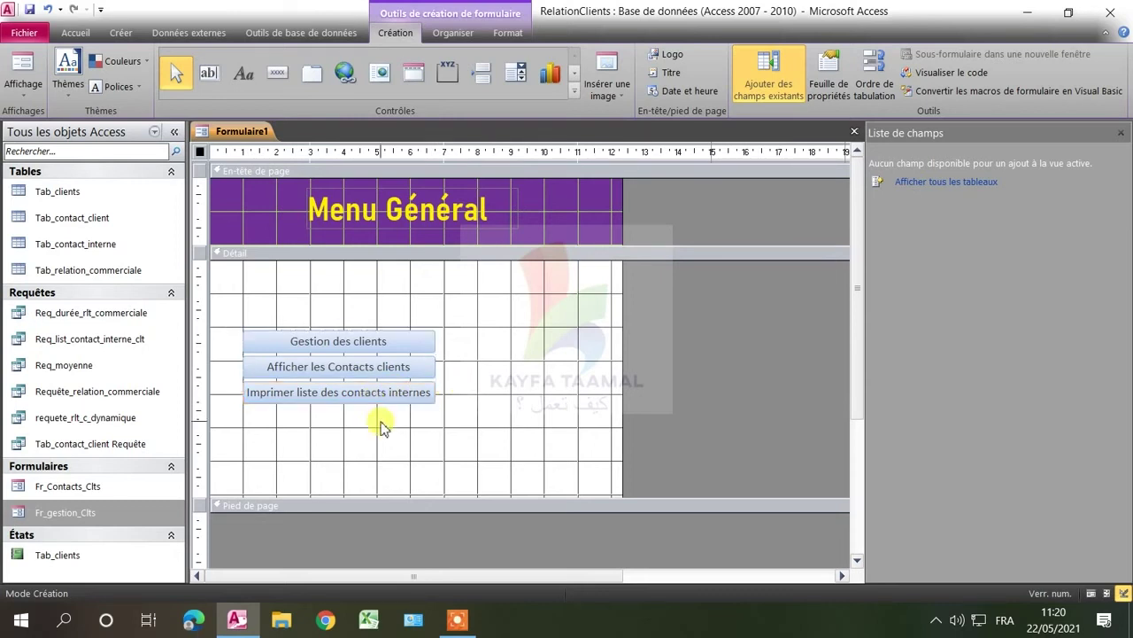
{"action": "left_click", "coordinate": [319, 397]}
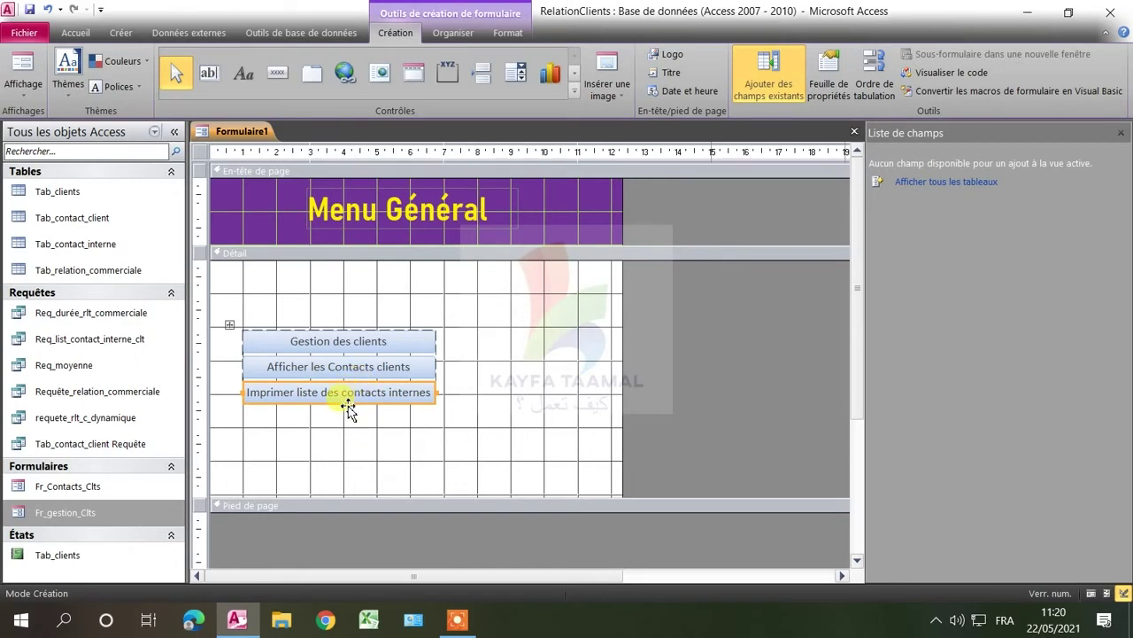
{"action": "left_click", "coordinate": [486, 372]}
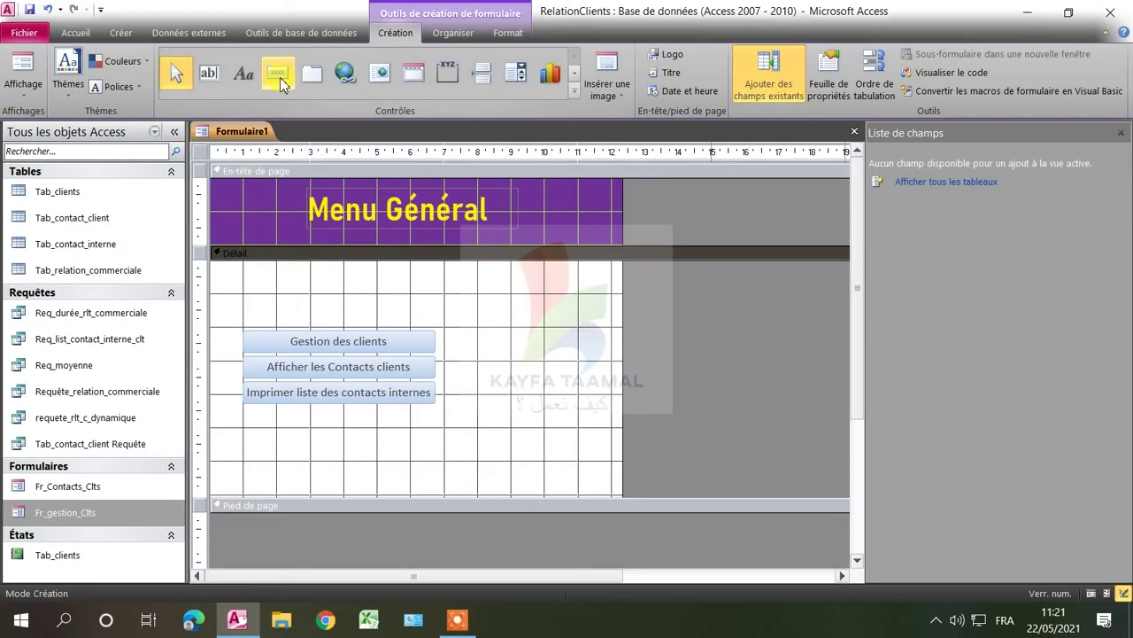
Add a Quitter application command button with the Stop image, placed about 10 cm from the form's left edge and 5 cm down the Détail section.
{"action": "left_click", "coordinate": [278, 77]}
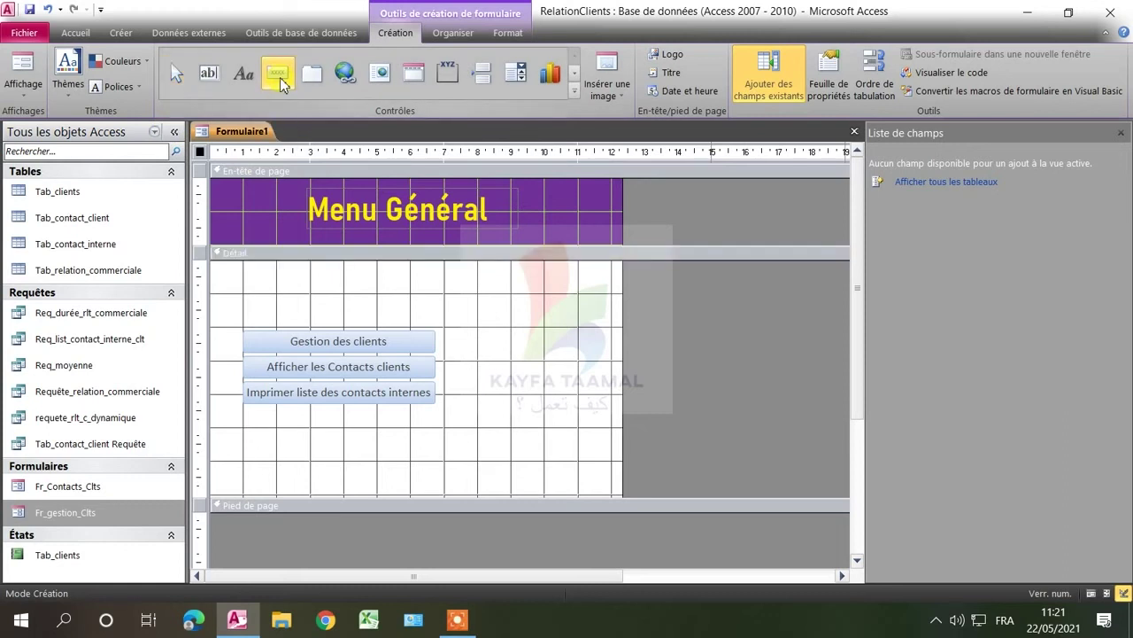
{"action": "left_click_drag", "start_coordinate": [554, 337], "coordinate": [493, 392]}
{"action": "left_click", "coordinate": [521, 280]}
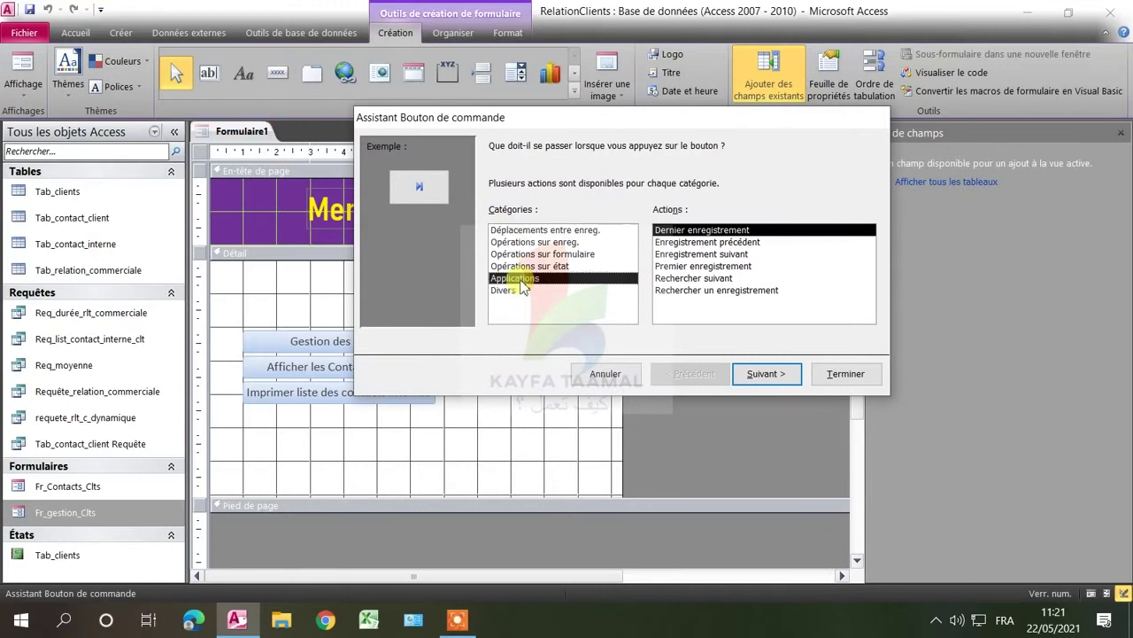
{"action": "left_click", "coordinate": [754, 387]}
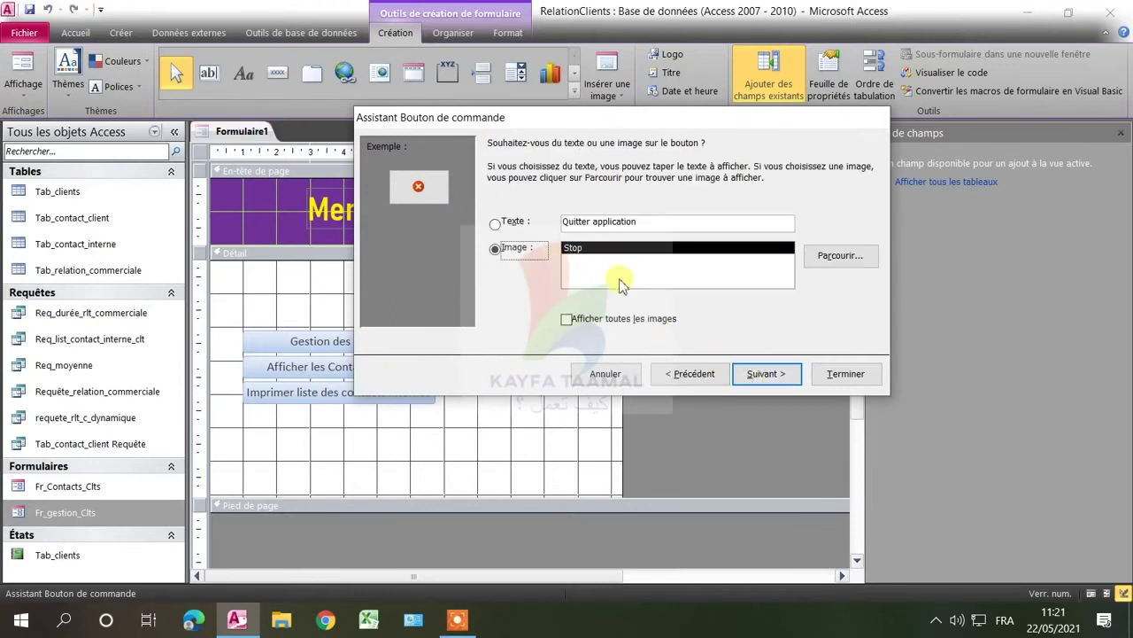
{"action": "left_click", "coordinate": [791, 377]}
{"action": "left_click", "coordinate": [841, 373]}
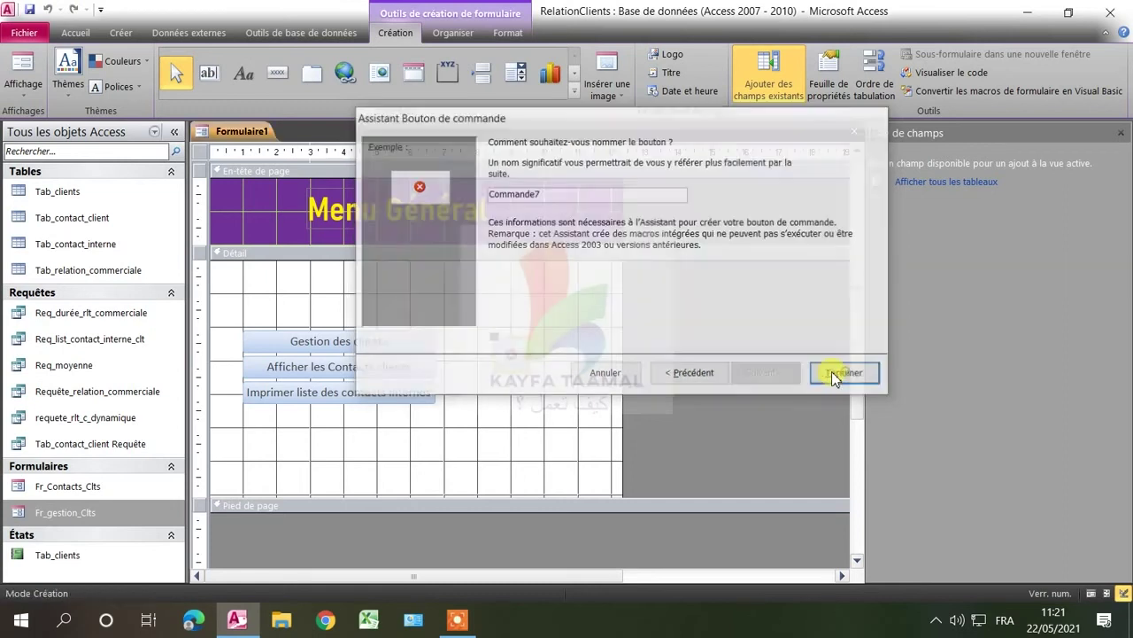
{"action": "left_click_drag", "start_coordinate": [520, 377], "coordinate": [568, 463]}
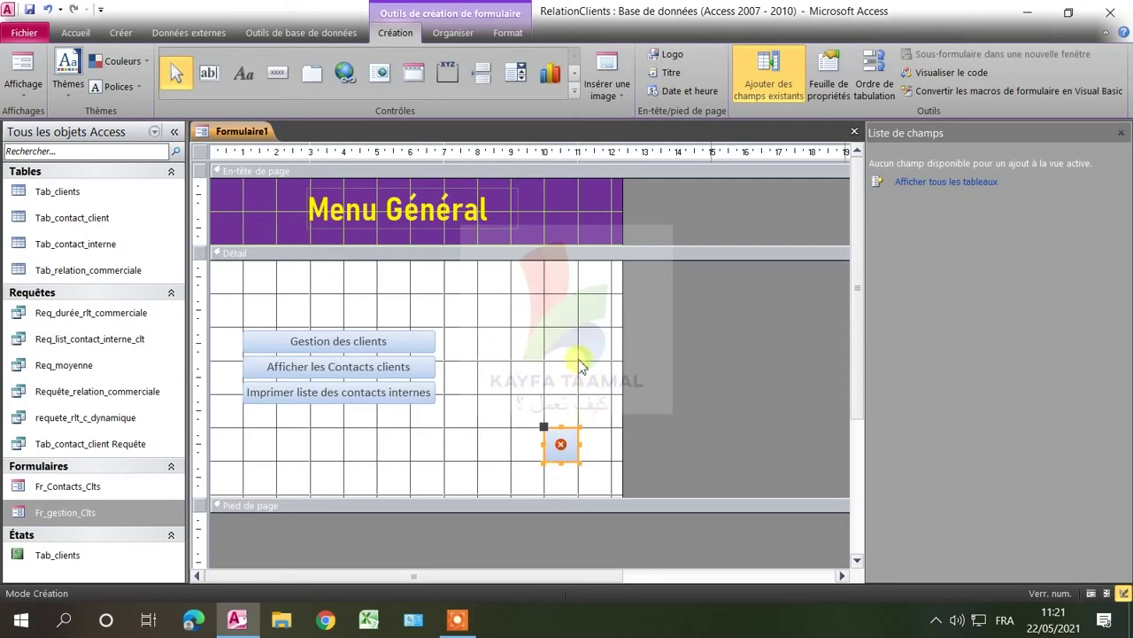
{"action": "left_click", "coordinate": [577, 355]}
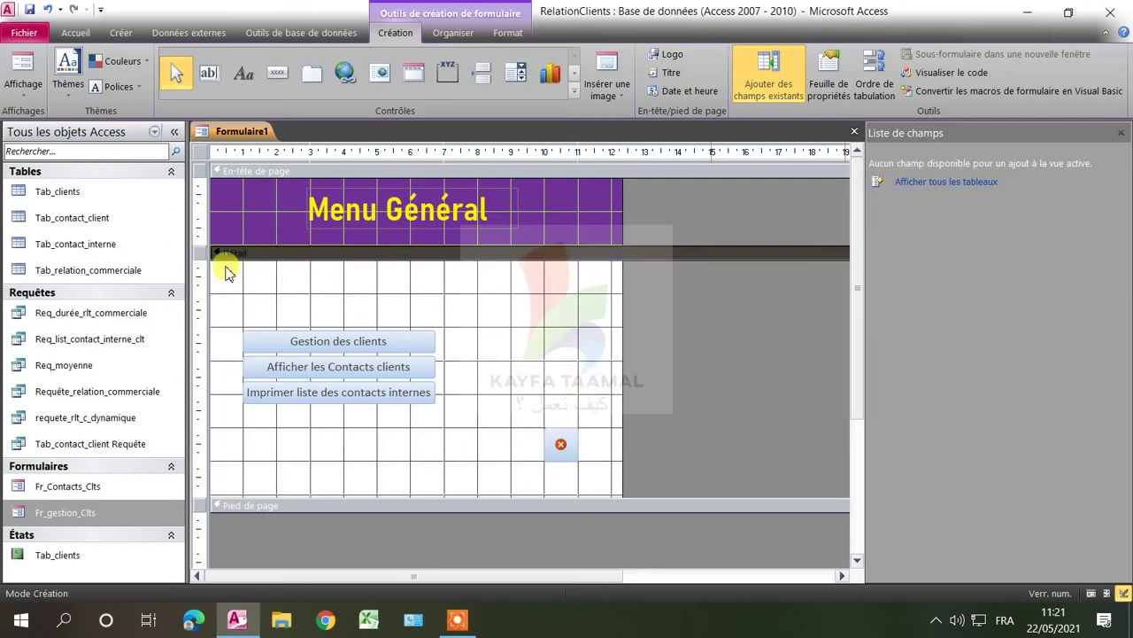
Set the form's Fen indépendante and Fen modale properties to Oui.
{"action": "right_click", "coordinate": [199, 152]}
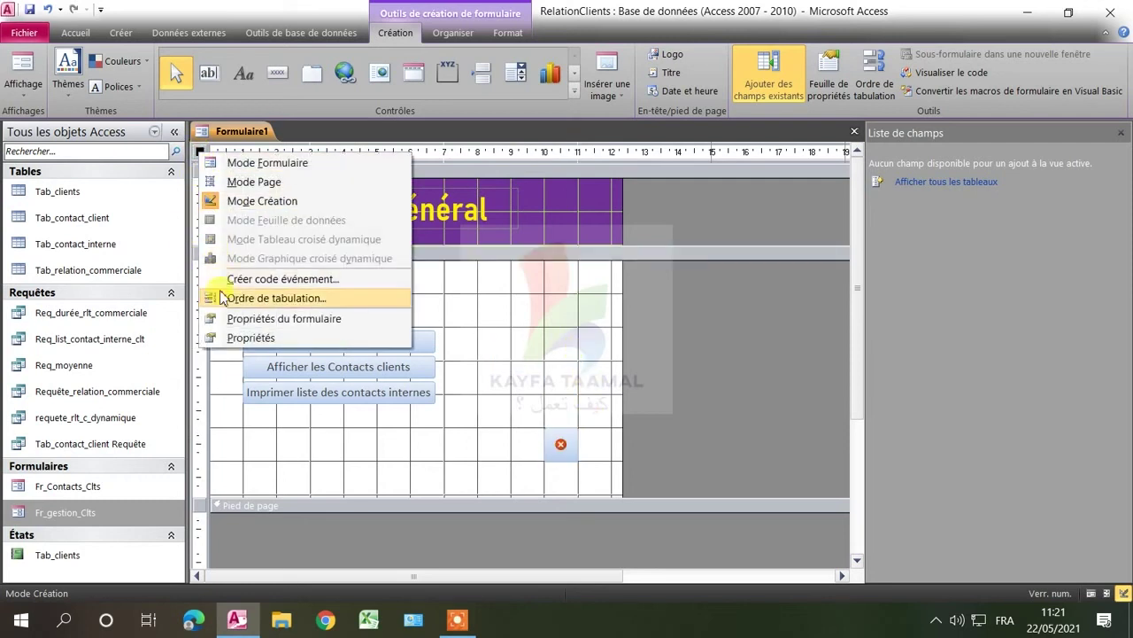
{"action": "left_click", "coordinate": [237, 337]}
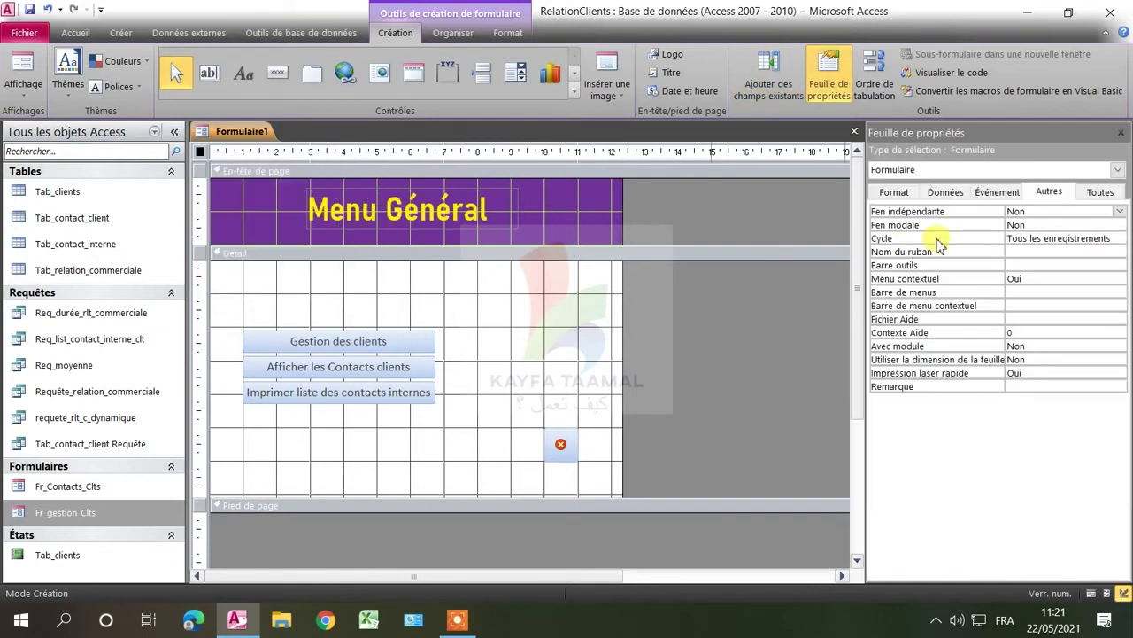
{"action": "left_click", "coordinate": [1056, 212]}
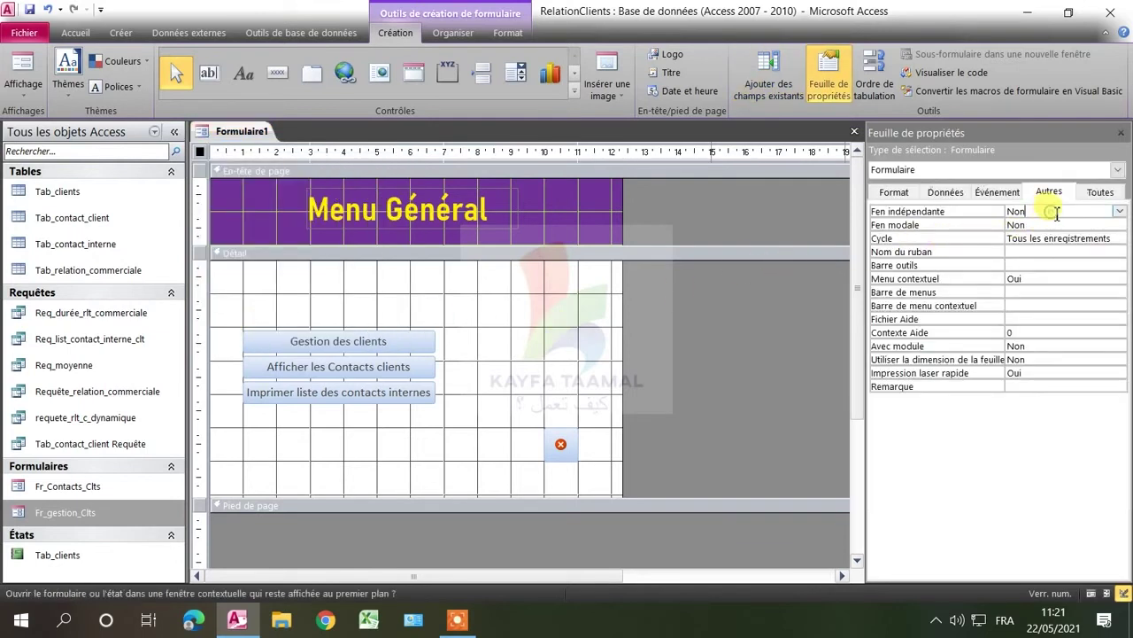
{"action": "left_click", "coordinate": [1120, 212]}
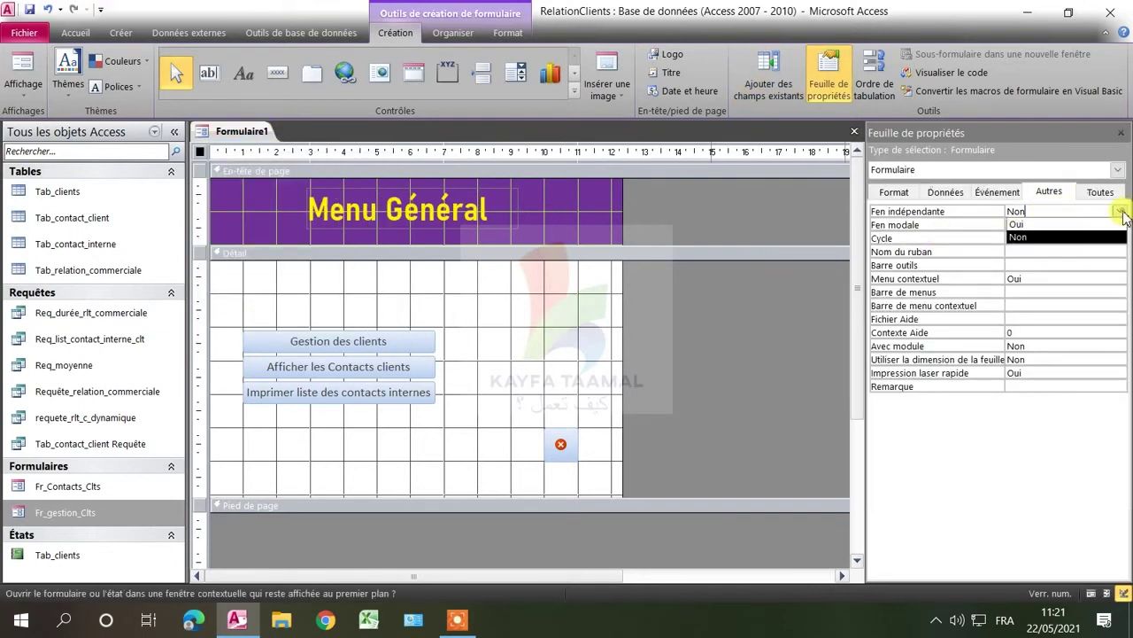
{"action": "left_click", "coordinate": [1122, 224]}
{"action": "left_click", "coordinate": [1120, 225]}
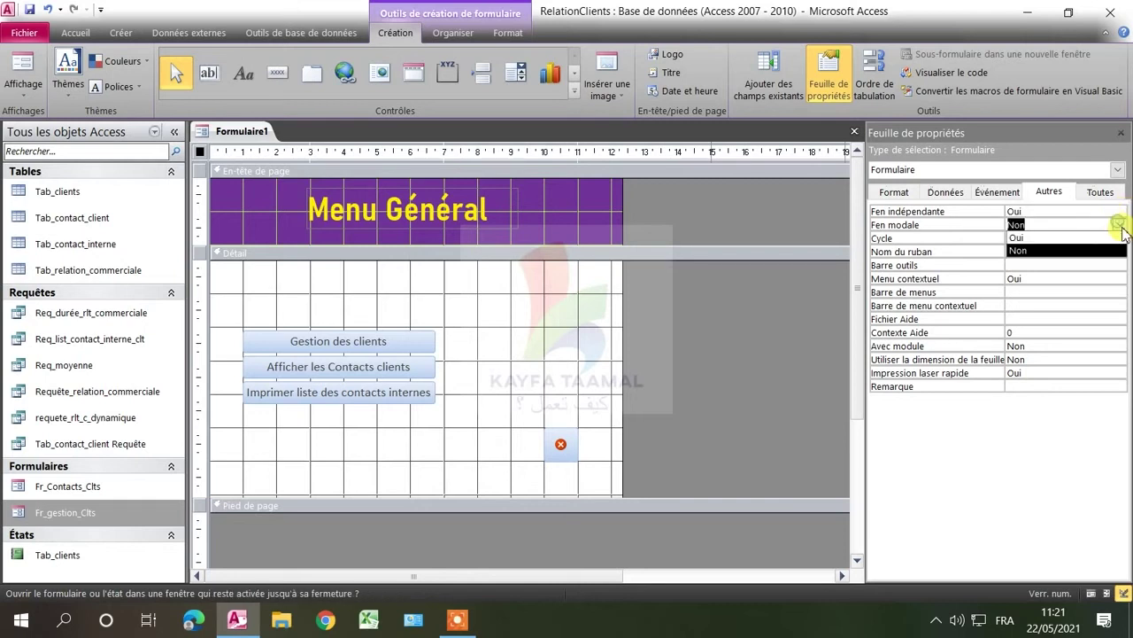
{"action": "left_click", "coordinate": [1107, 237]}
Save the form under the name Menu général.
{"action": "left_click", "coordinate": [493, 293]}
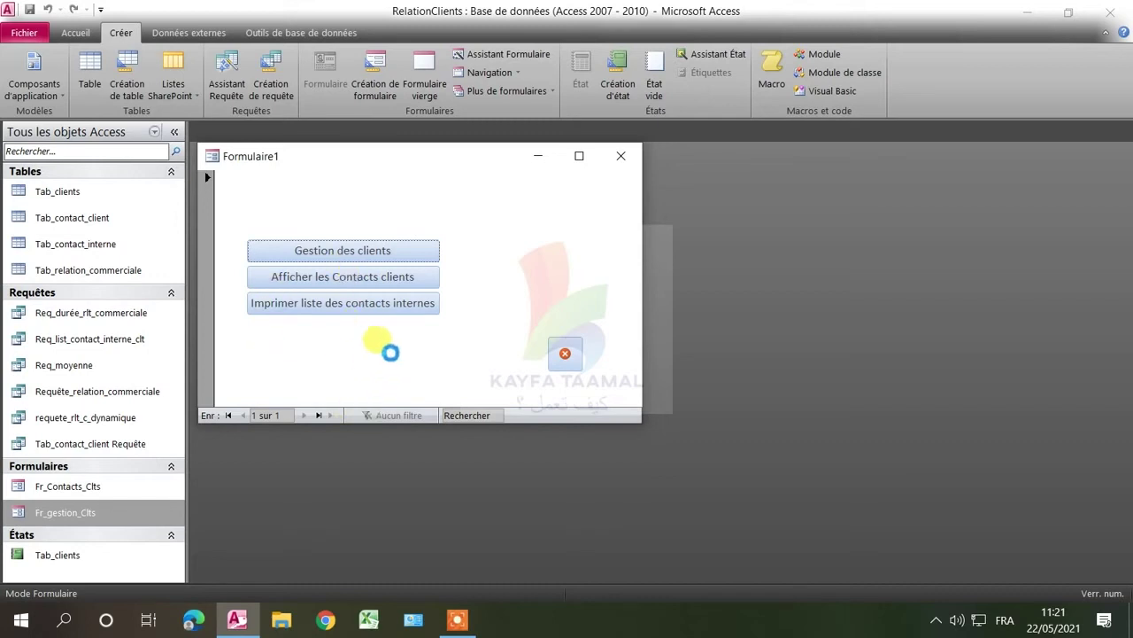
{"action": "left_click", "coordinate": [482, 354]}
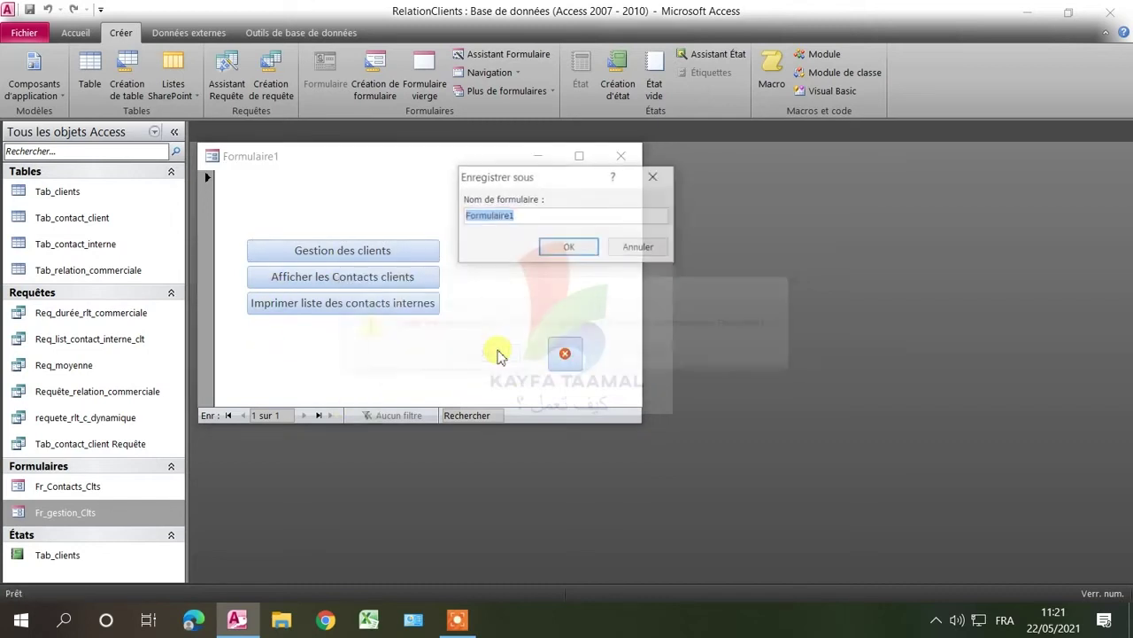
{"action": "type", "text": "Menu général"}
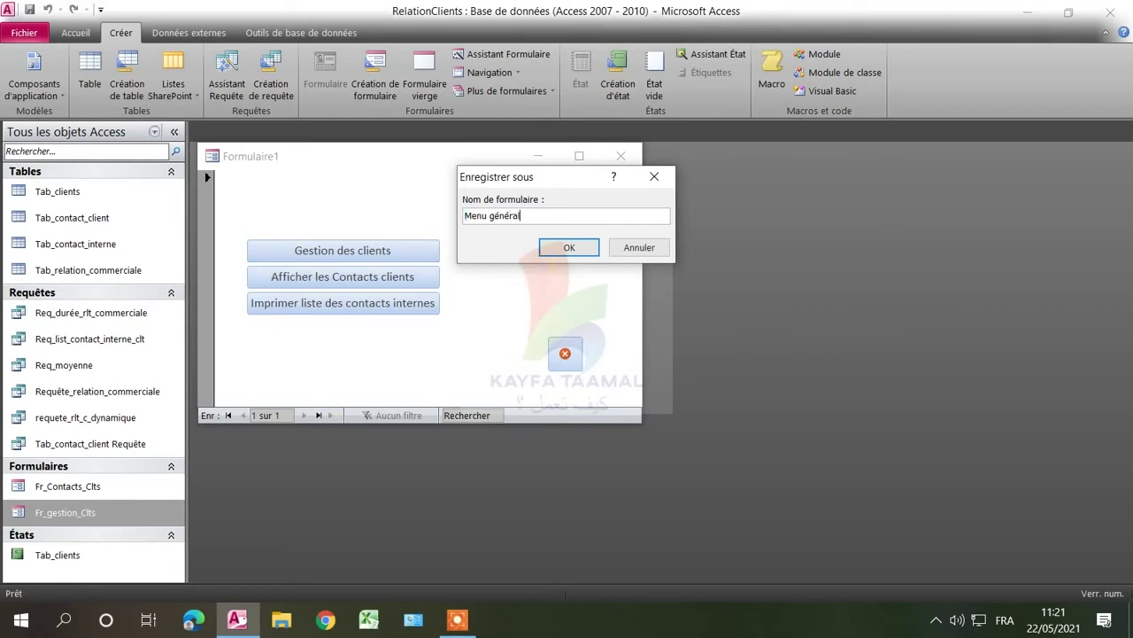
{"action": "left_click", "coordinate": [595, 247]}
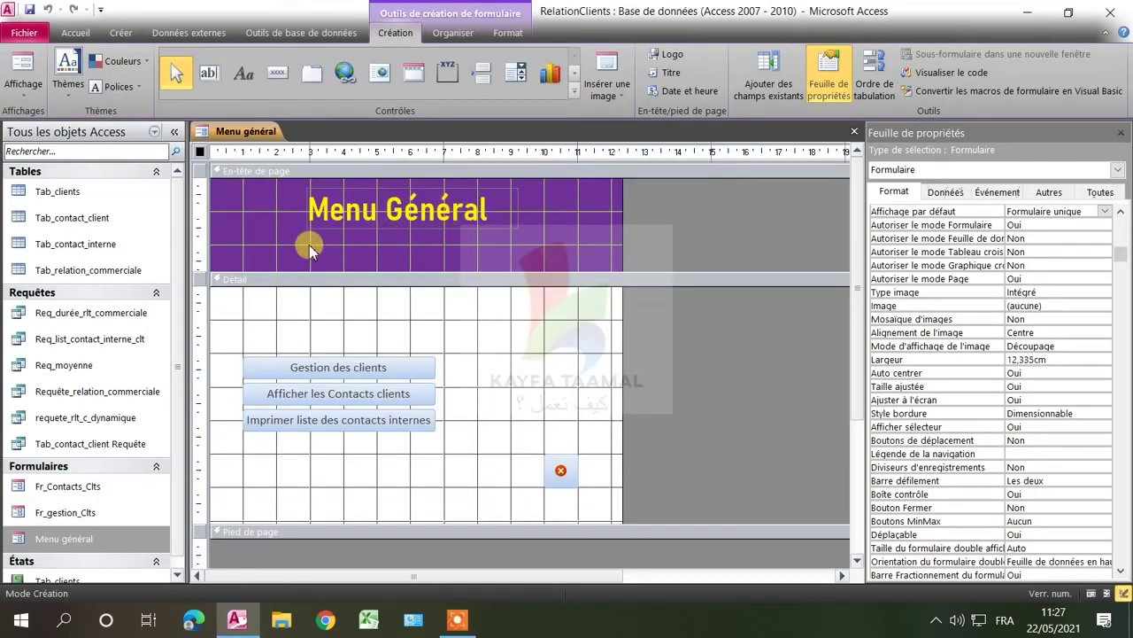
Shorten the page header section to about 2 cm high.
{"action": "left_click_drag", "start_coordinate": [322, 273], "coordinate": [319, 246]}
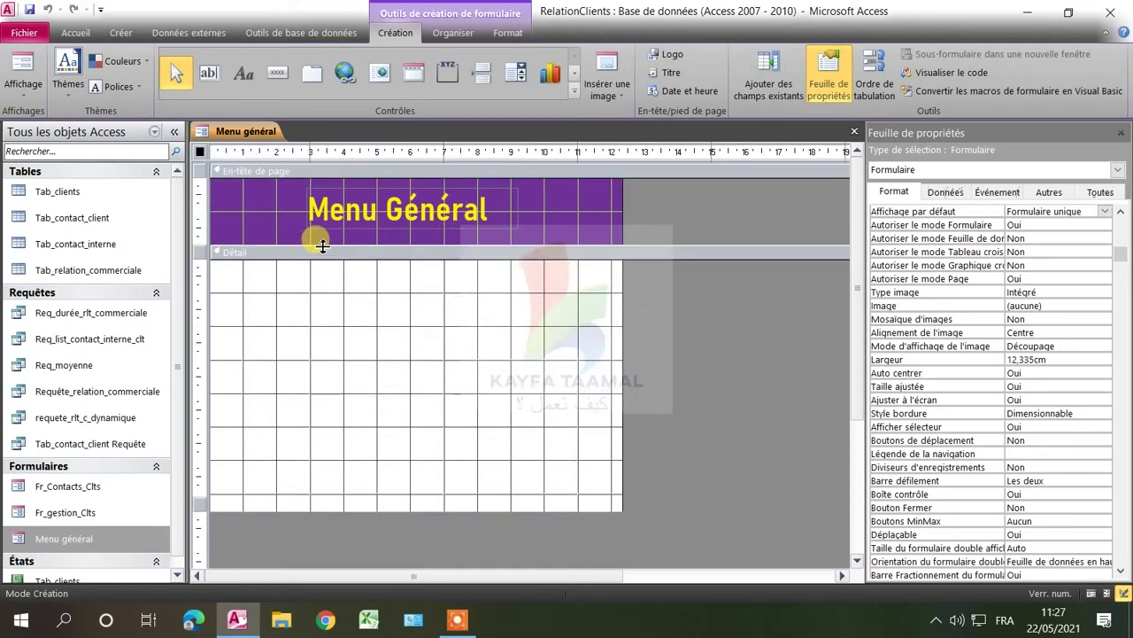
{"action": "left_click", "coordinate": [368, 227]}
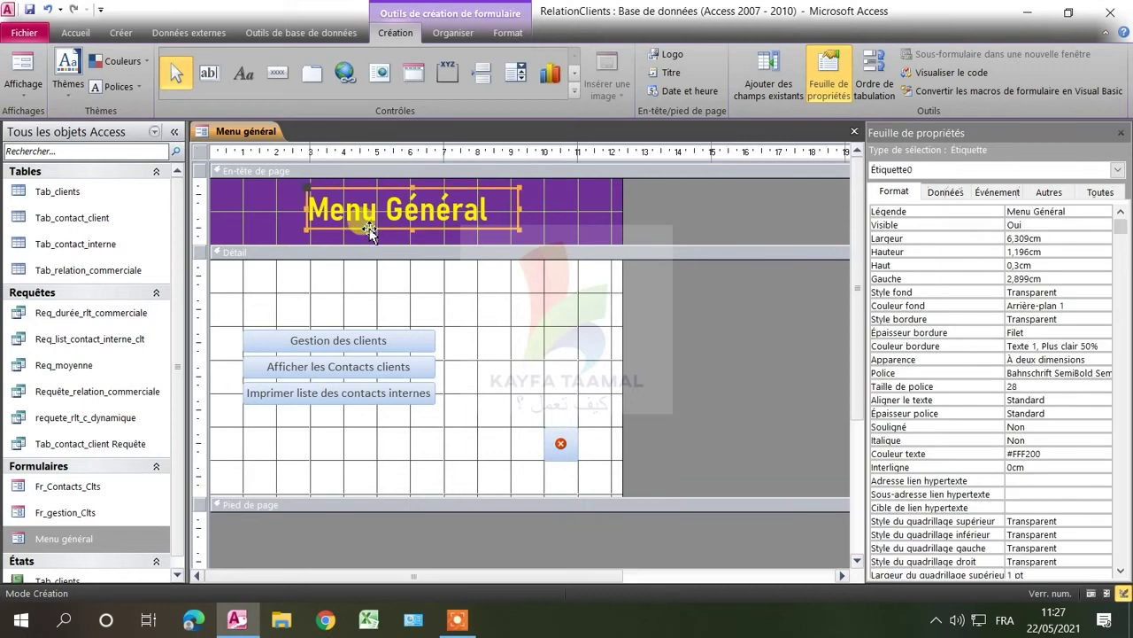
Move the stack of three buttons down to about 3.4 cm below the top of the Détail section.
{"action": "left_click_drag", "start_coordinate": [469, 314], "coordinate": [238, 410]}
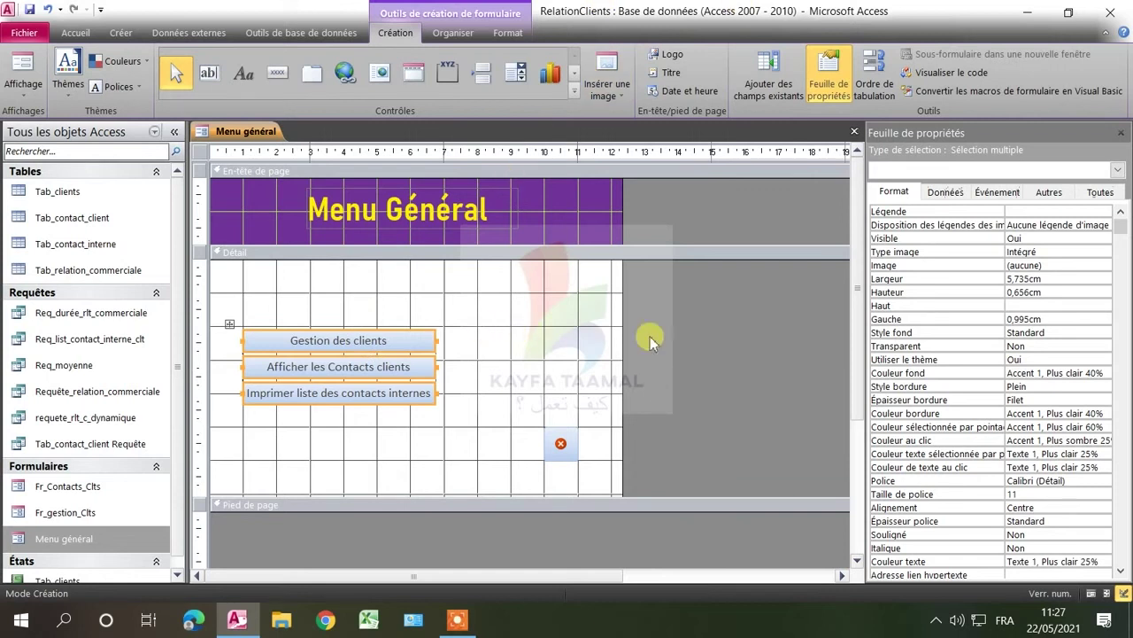
{"action": "left_click_drag", "start_coordinate": [478, 310], "coordinate": [222, 408]}
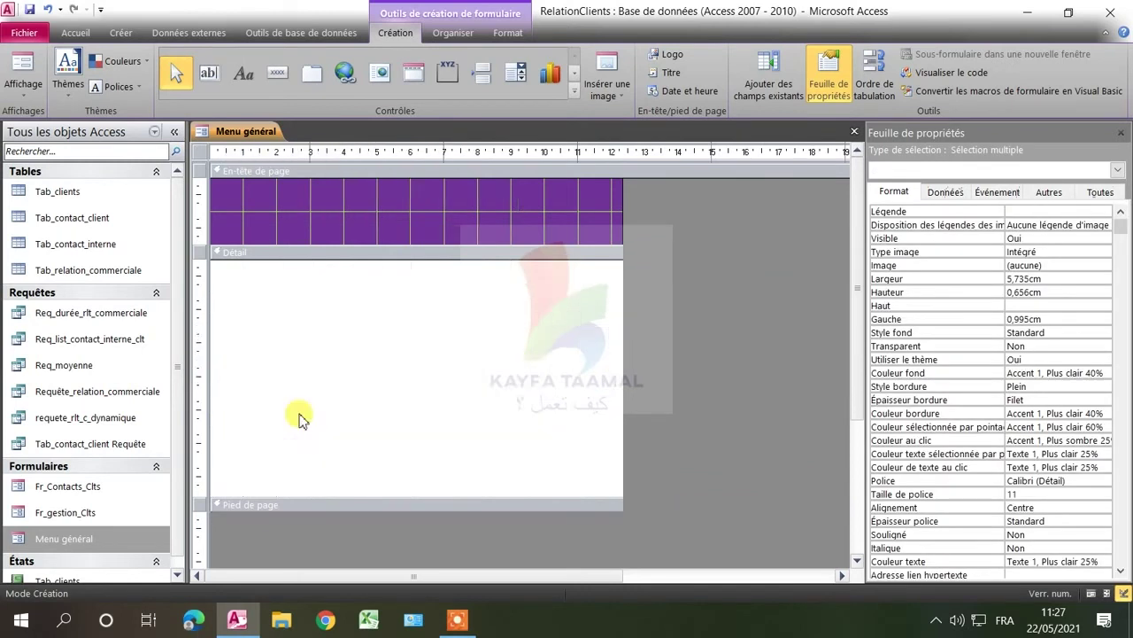
{"action": "key", "text": "Down"}
{"action": "key", "text": "Down"}
{"action": "key", "text": "Down"}
{"action": "key", "text": "Down"}
{"action": "key", "text": "Down"}
{"action": "key", "text": "Down"}
{"action": "key", "text": "Down"}
{"action": "key", "text": "Down"}
{"action": "key", "text": "Down"}
{"action": "key", "text": "Down"}
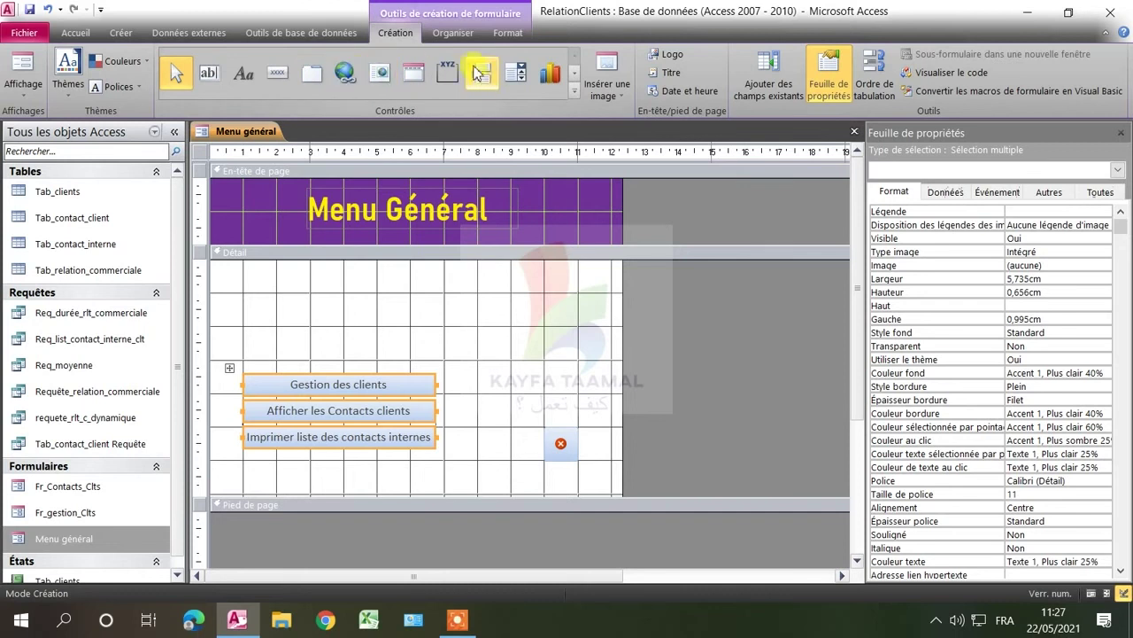
Draw a rectangle about 11.9 cm wide and 1.9 cm high across the top of the Détail section.
{"action": "left_click", "coordinate": [572, 91]}
{"action": "left_click", "coordinate": [284, 101]}
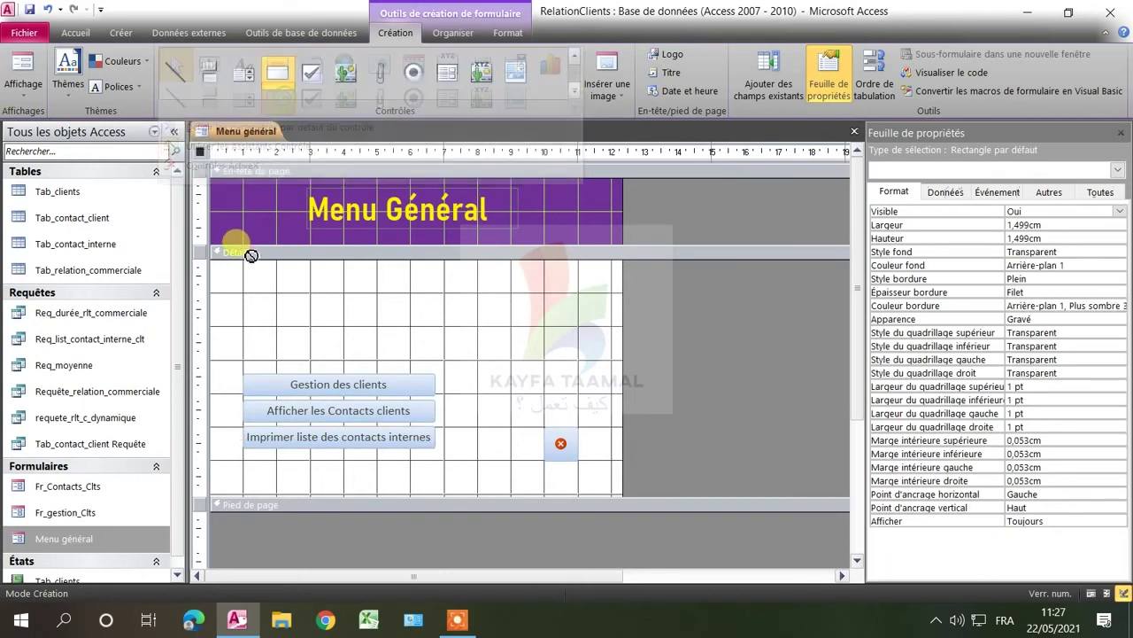
{"action": "left_click_drag", "start_coordinate": [213, 263], "coordinate": [611, 325]}
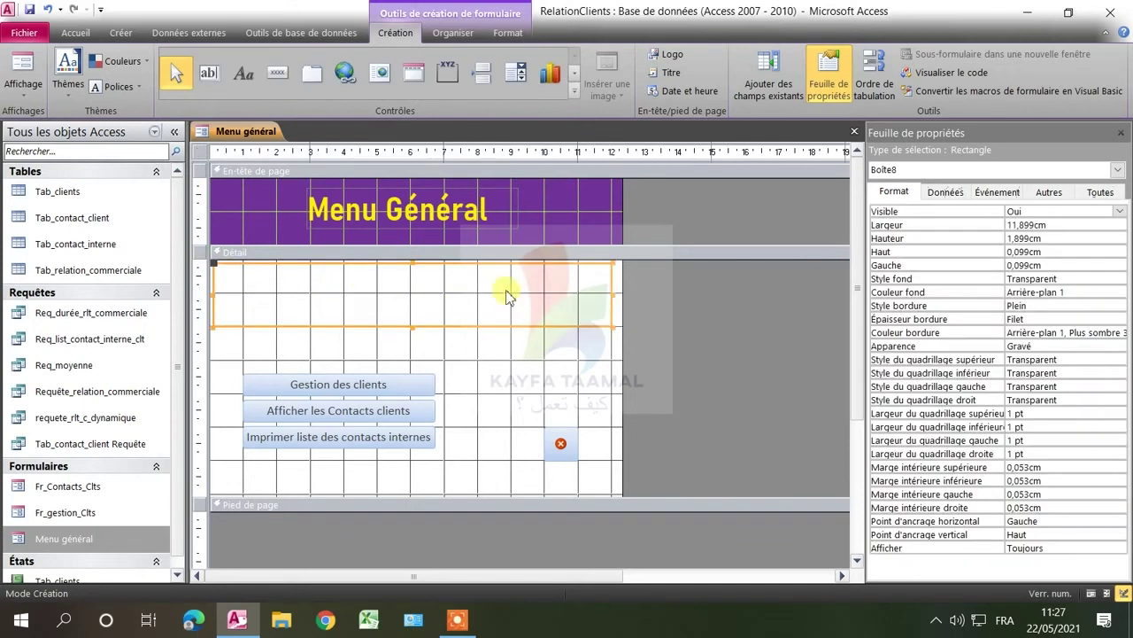
Move the Menu Général title label into the Détail section above the buttons, and remove the page header and footer.
{"action": "left_click_drag", "start_coordinate": [430, 208], "coordinate": [420, 337]}
{"action": "left_click_drag", "start_coordinate": [420, 239], "coordinate": [420, 170]}
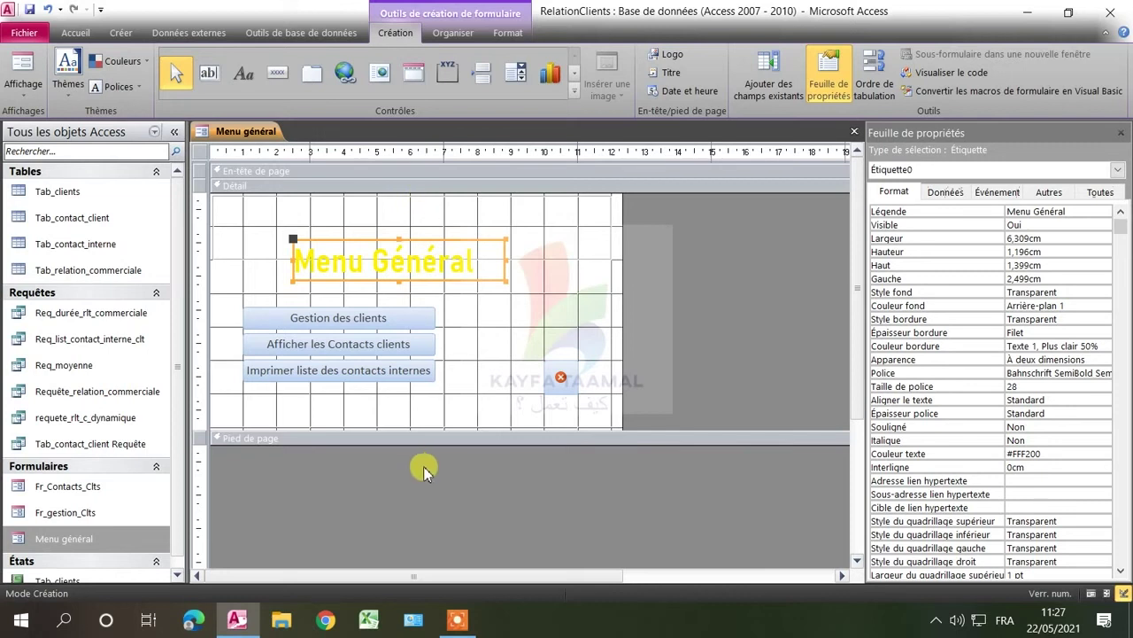
{"action": "right_click", "coordinate": [484, 325]}
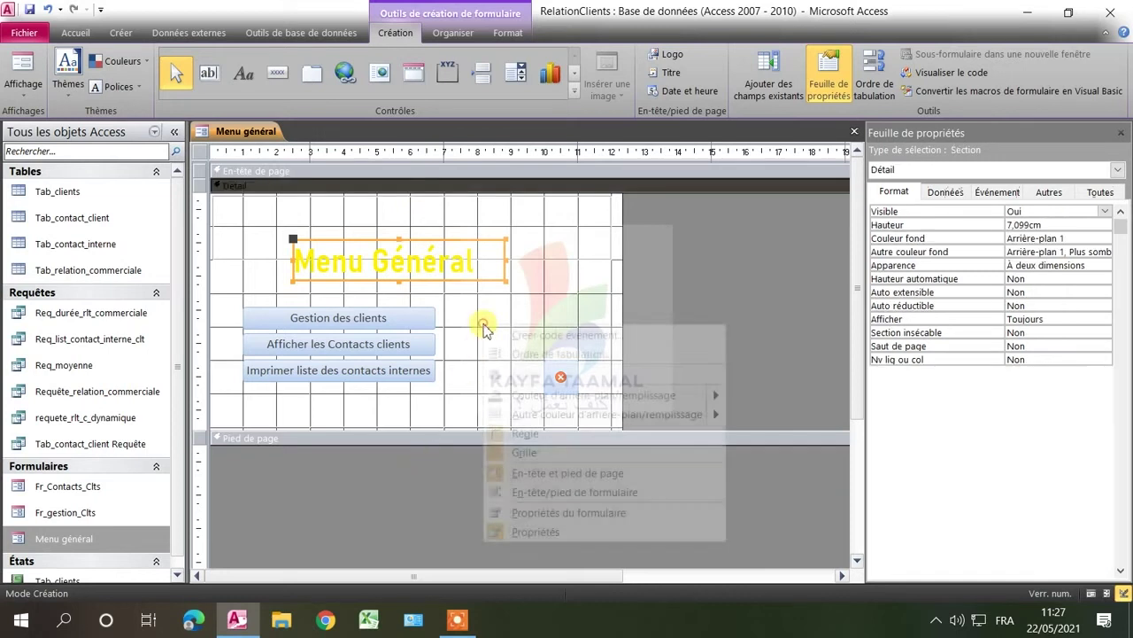
{"action": "left_click", "coordinate": [534, 474]}
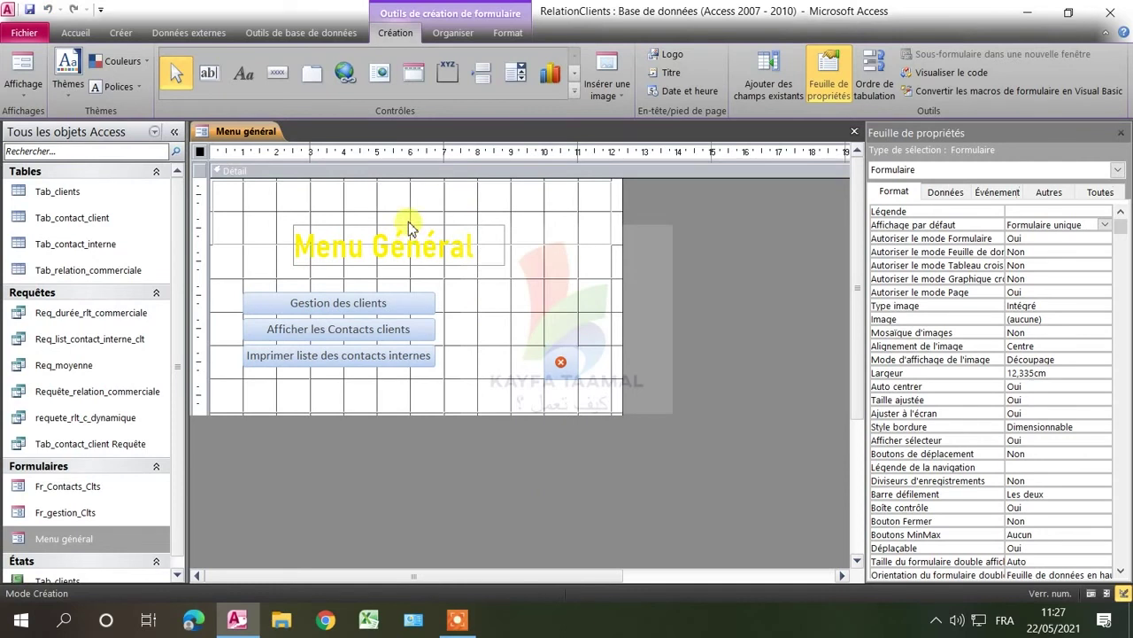
Widen the rectangle to about 12.4 cm and move it flush with the Détail section's top-left corner (Haut 0 cm, Gauche 0 cm).
{"action": "left_click", "coordinate": [223, 232]}
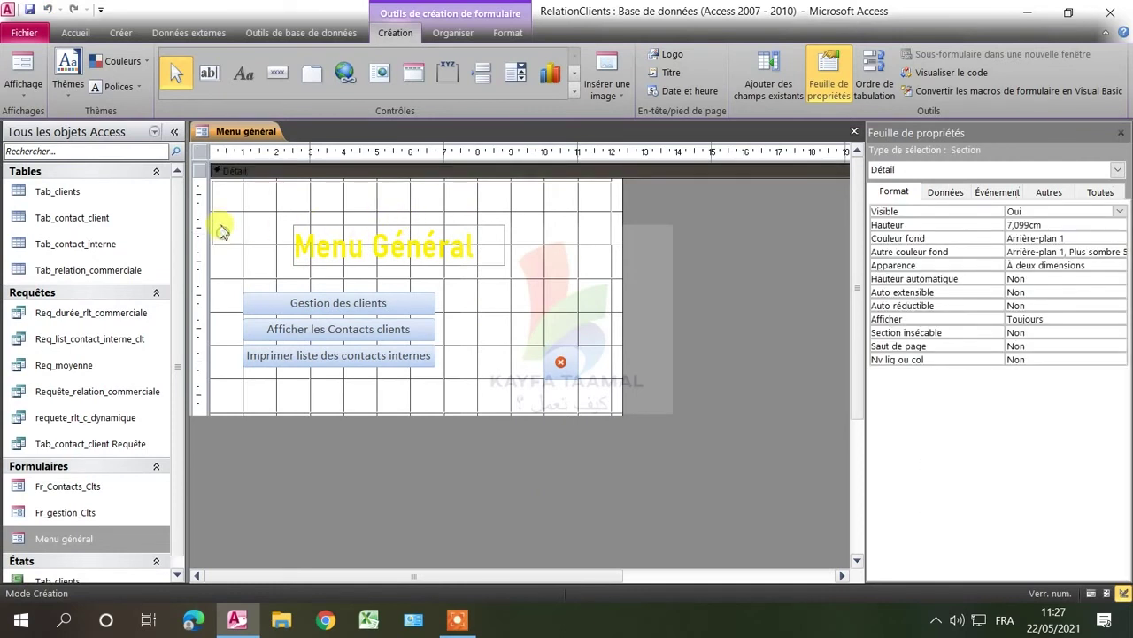
{"action": "left_click", "coordinate": [217, 226]}
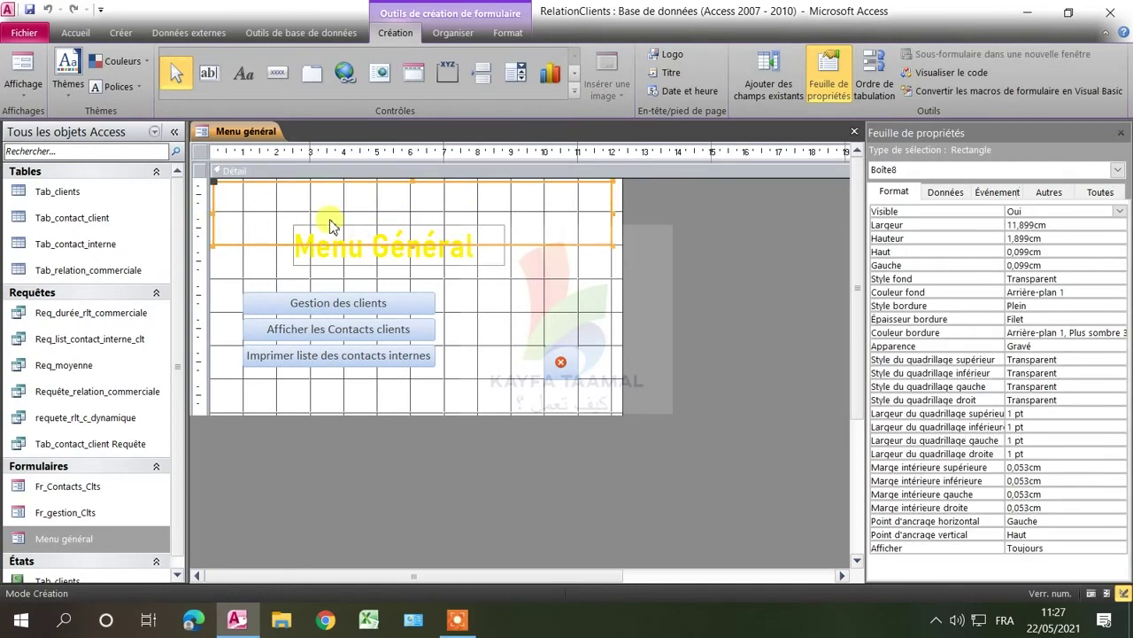
{"action": "key", "text": "shift+Right"}
{"action": "key", "text": "shift+Right"}
{"action": "key", "text": "shift+Right"}
{"action": "key", "text": "shift+Right"}
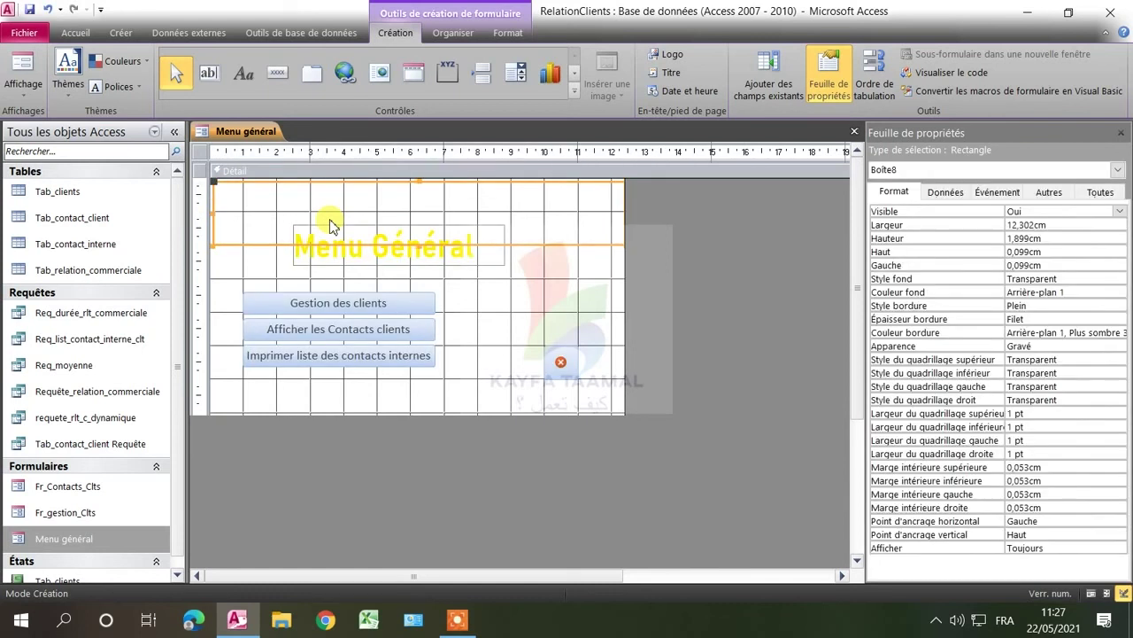
{"action": "key", "text": "Left"}
{"action": "key", "text": "shift+Right"}
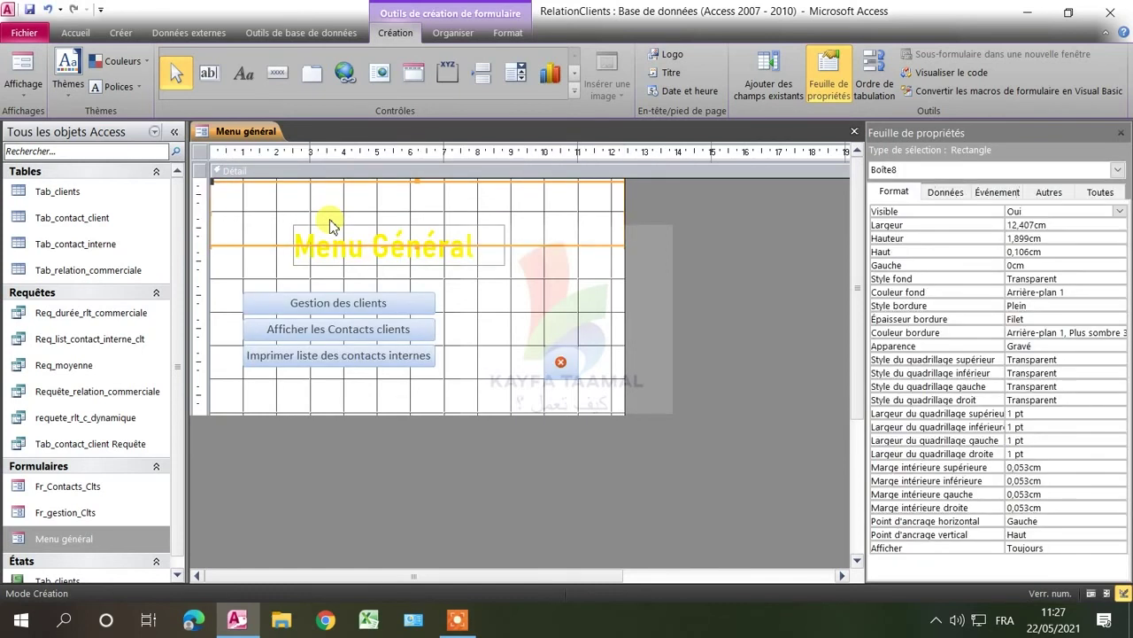
{"action": "key", "text": "Up"}
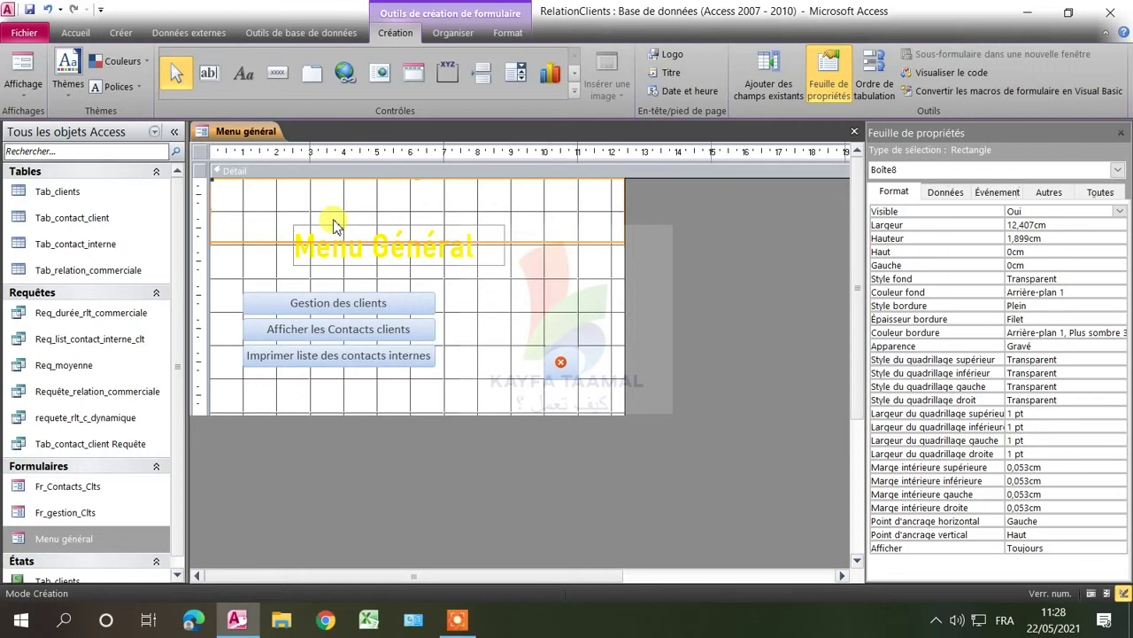
Fill the rectangle with dark blue (#2F3699).
{"action": "left_click", "coordinate": [324, 195]}
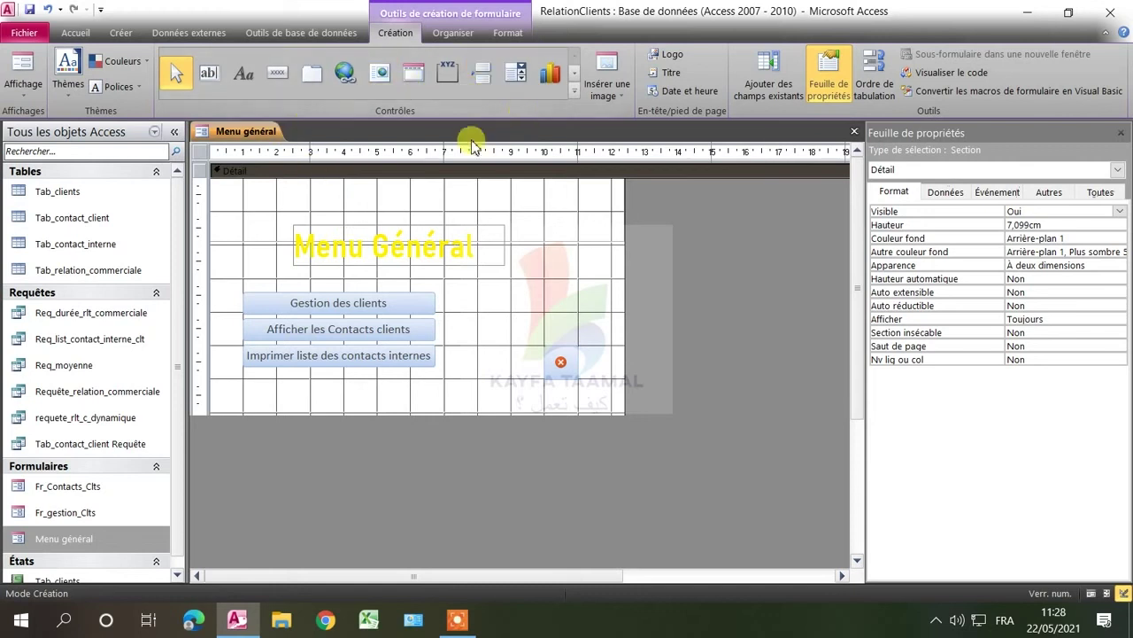
{"action": "right_click", "coordinate": [574, 248]}
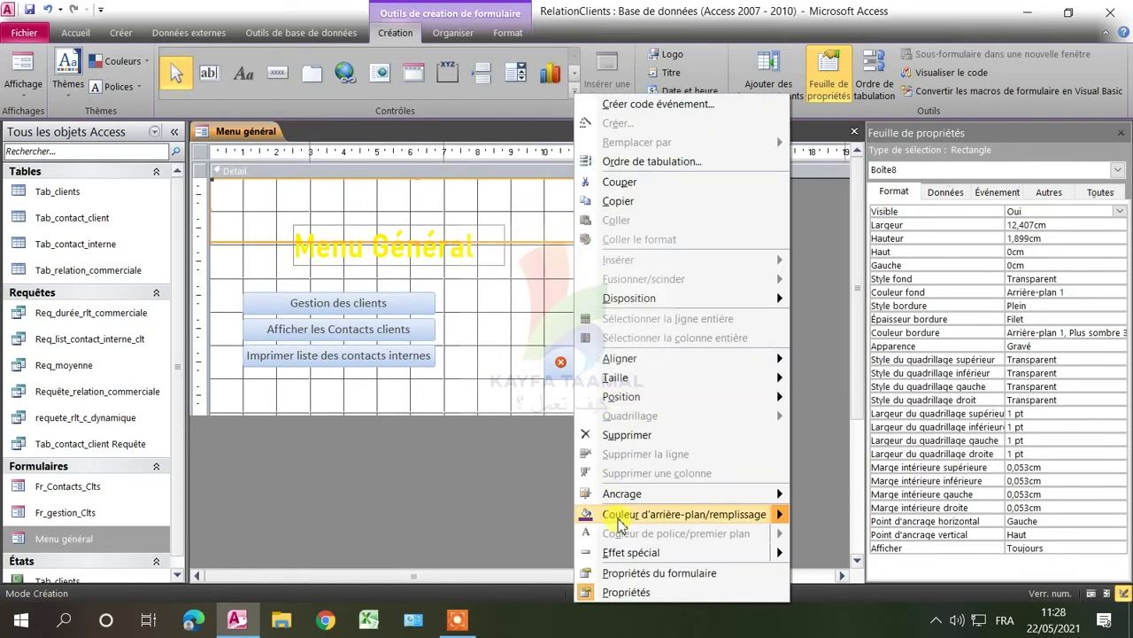
{"action": "mouse_move", "coordinate": [700, 524]}
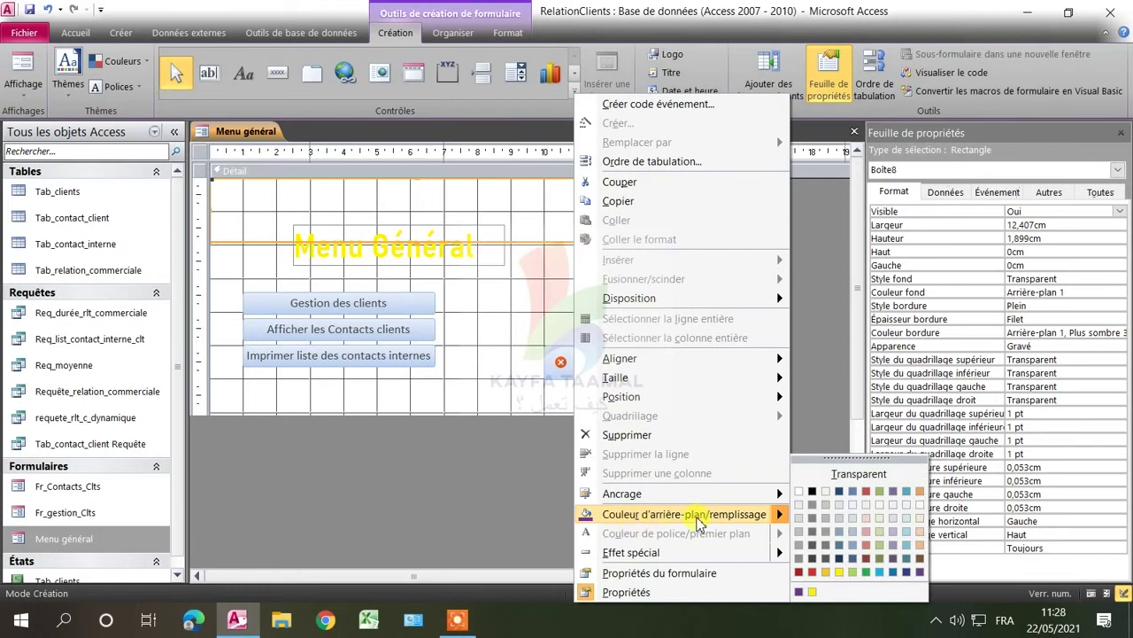
{"action": "left_click", "coordinate": [904, 572]}
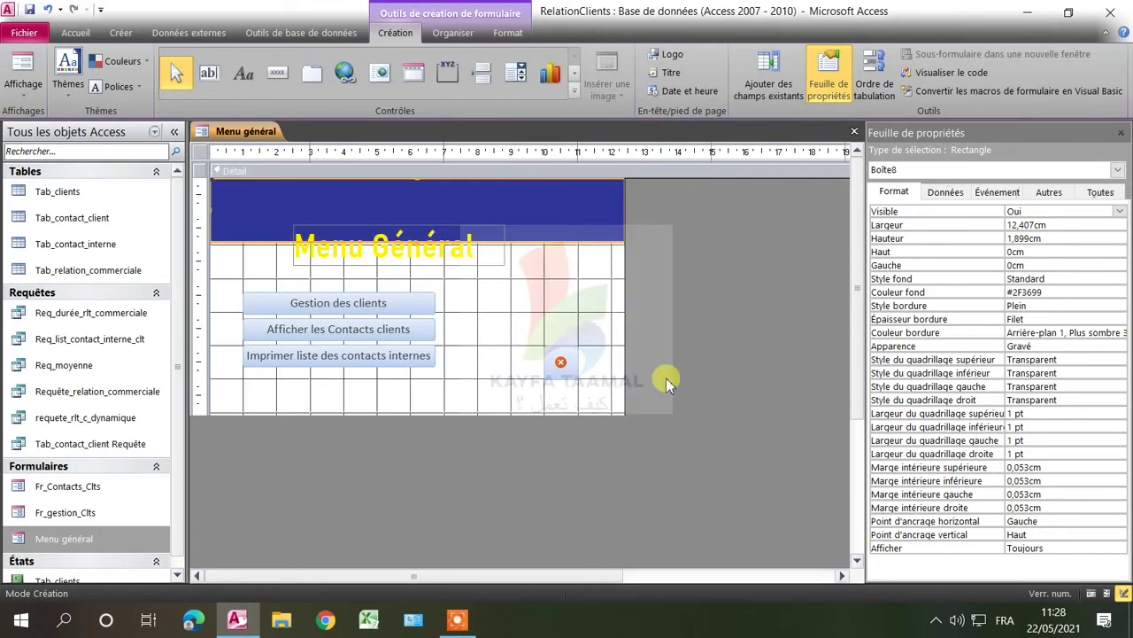
Nudge the Menu Général title label up to about 1.1 cm from the top of the Détail section.
{"action": "left_click", "coordinate": [490, 263]}
{"action": "key", "text": "Up"}
{"action": "key", "text": "Up"}
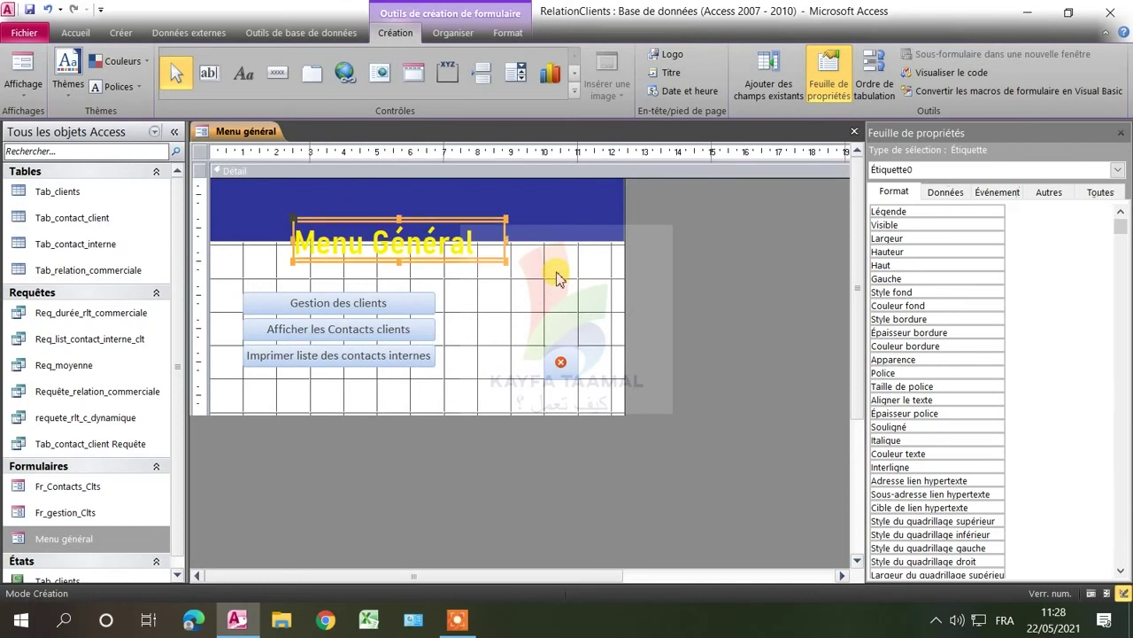
{"action": "key", "text": "Up"}
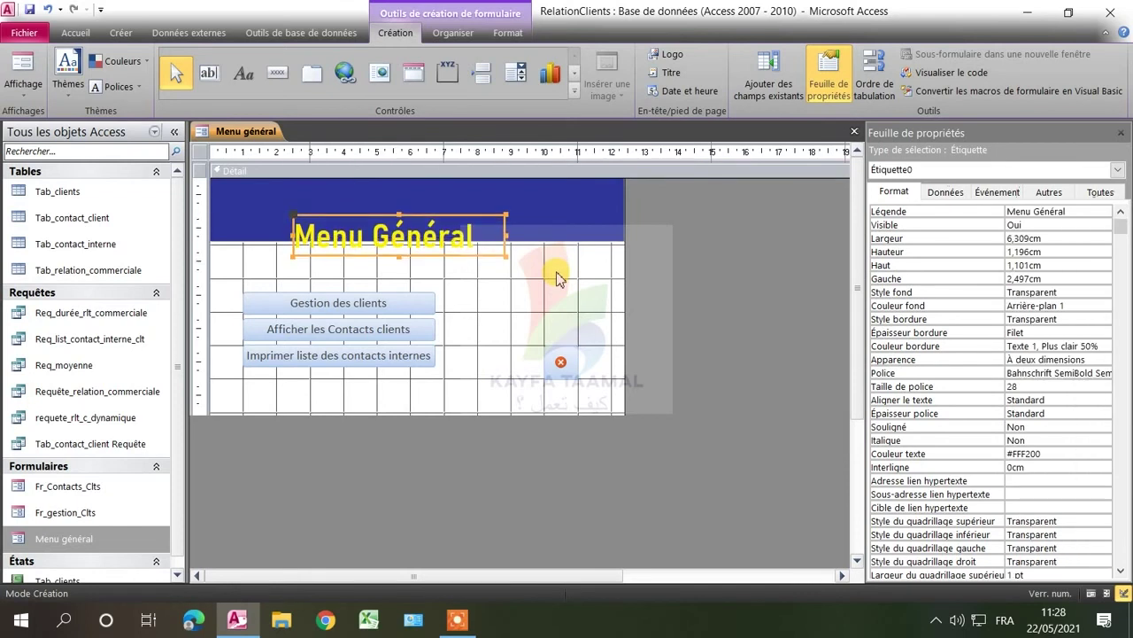
{"action": "key", "text": "Down"}
{"action": "left_click", "coordinate": [516, 307]}
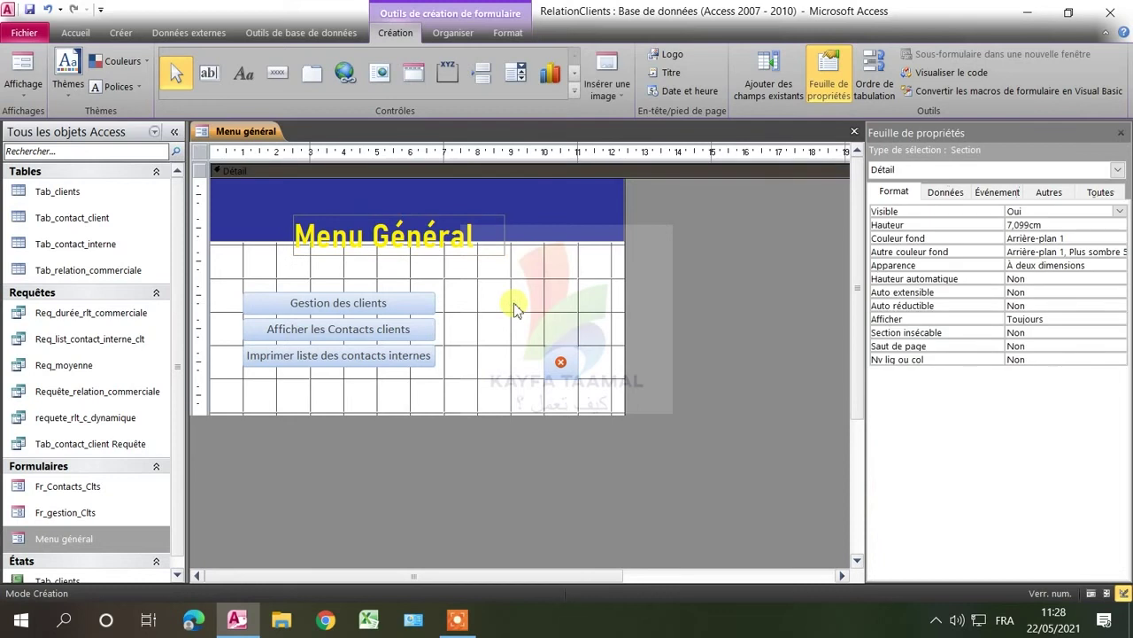
Nudge the Menu Général title label right to about 3.2 cm from the form's left edge.
{"action": "left_click", "coordinate": [452, 256]}
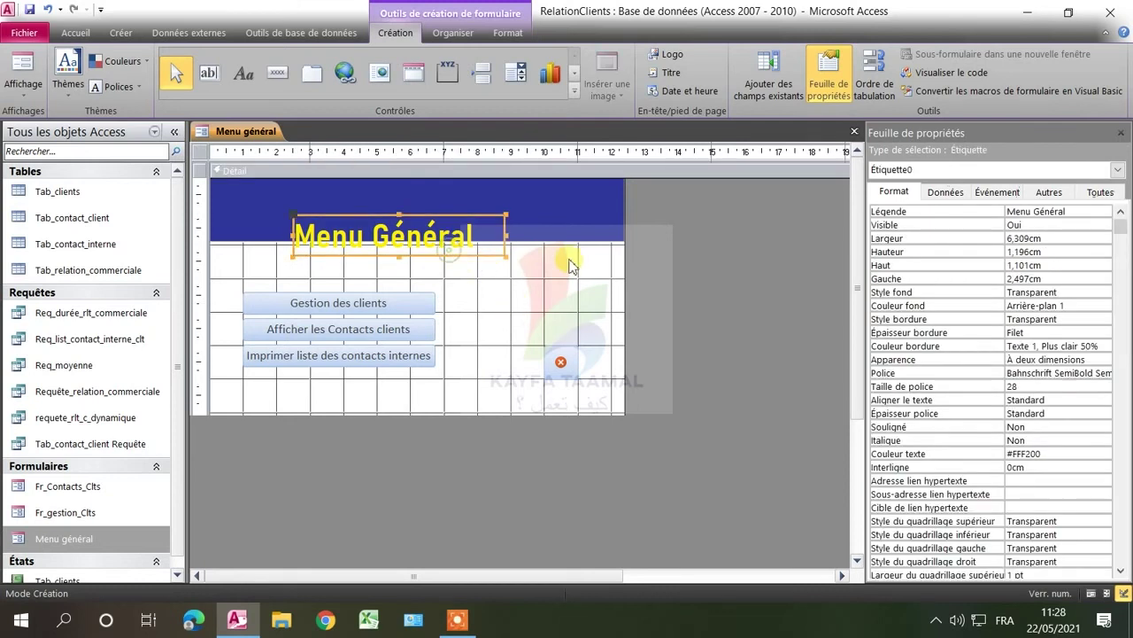
{"action": "key", "text": "Right"}
{"action": "key", "text": "Right"}
{"action": "key", "text": "Right"}
{"action": "key", "text": "Right"}
{"action": "key", "text": "Right"}
{"action": "key", "text": "Right"}
{"action": "key", "text": "Right"}
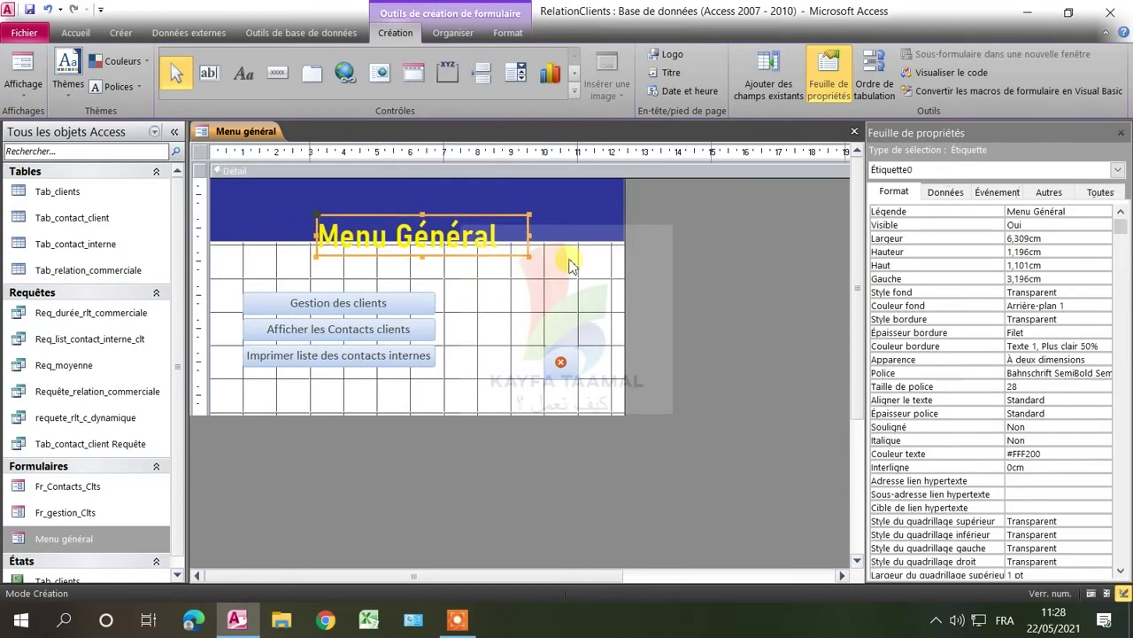
Try pale blue (#EFF2F7) and light grey (#ECECEC) as the background colour of the Détail section.
{"action": "right_click", "coordinate": [511, 282]}
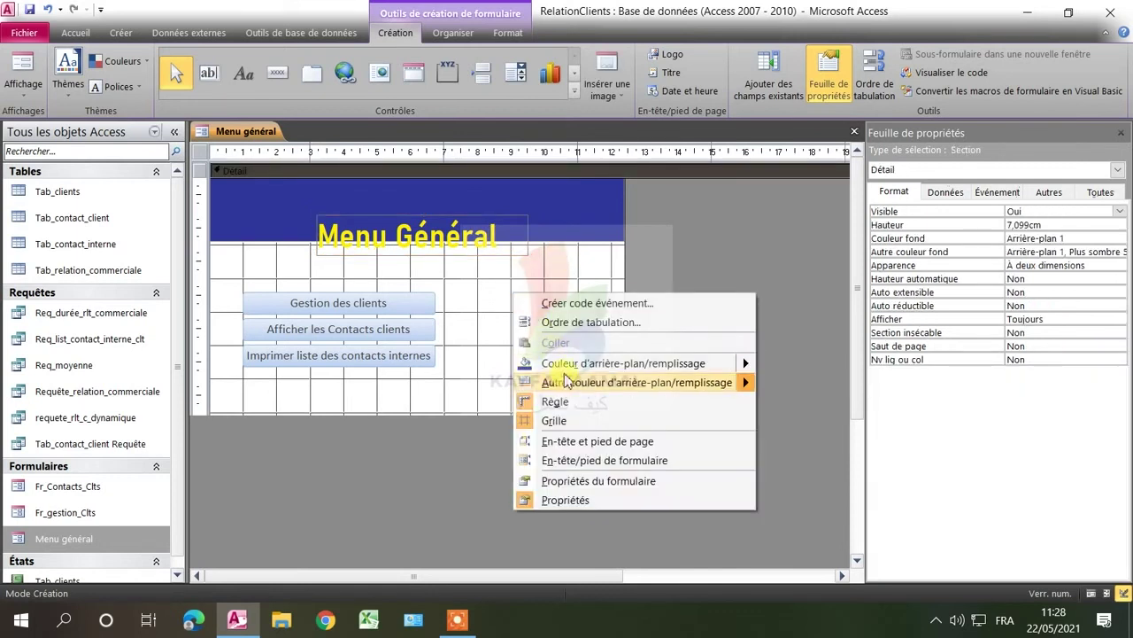
{"action": "mouse_move", "coordinate": [717, 364]}
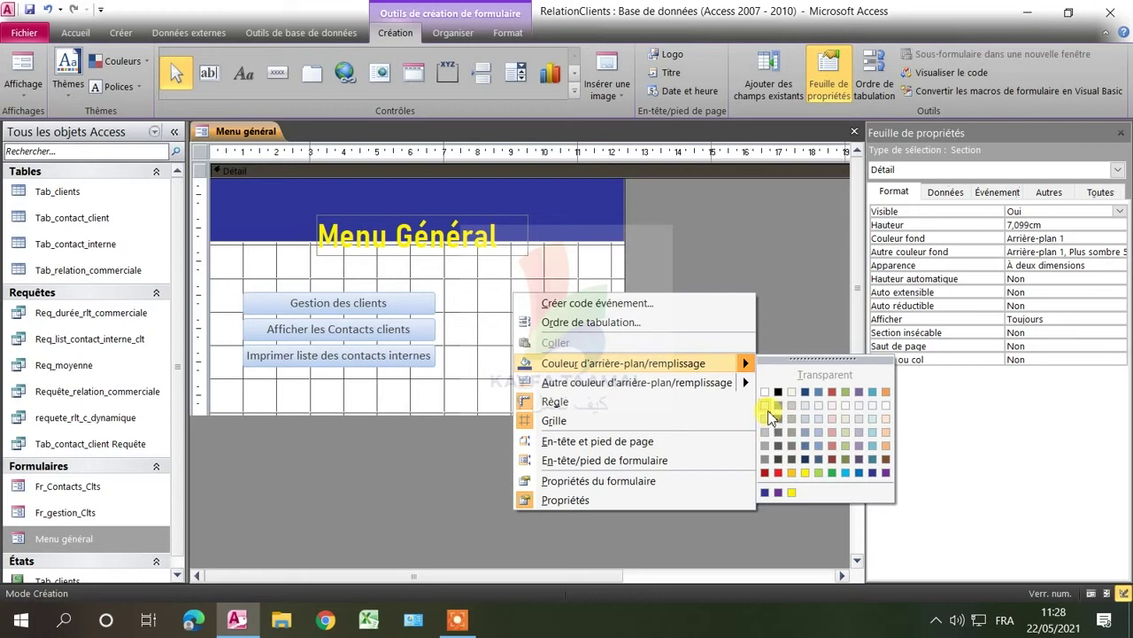
{"action": "left_click", "coordinate": [818, 410]}
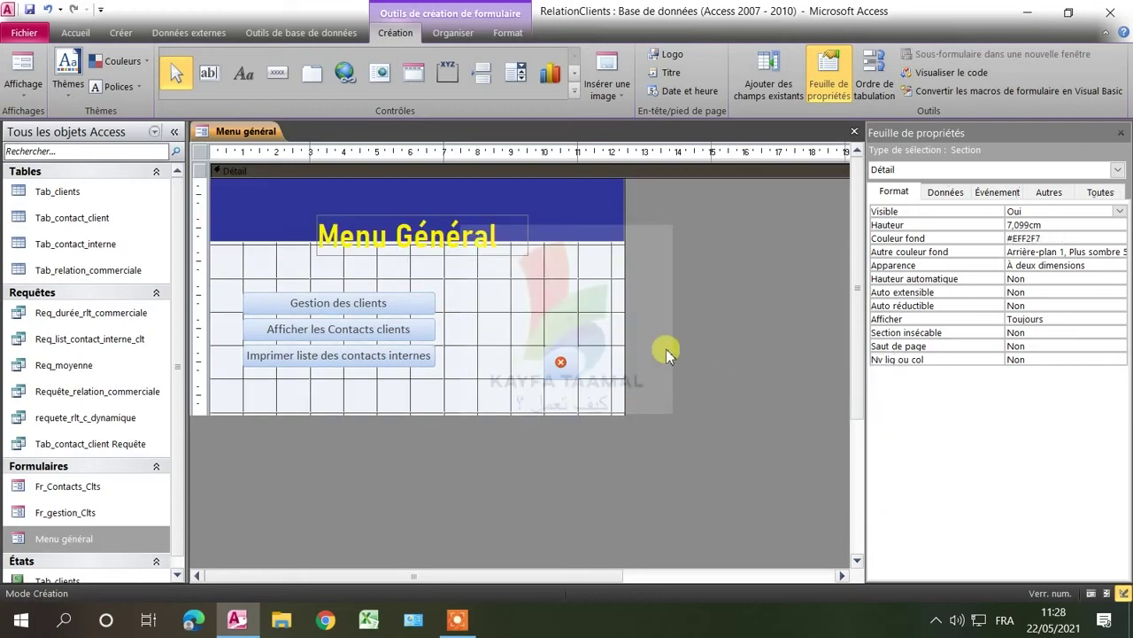
{"action": "right_click", "coordinate": [558, 308]}
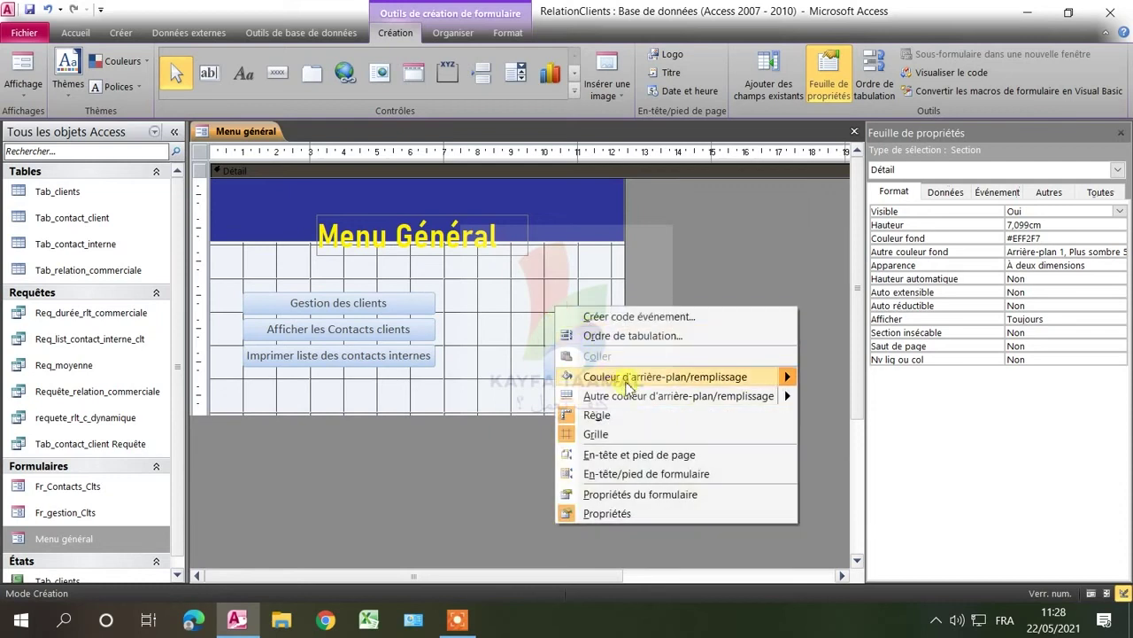
{"action": "mouse_move", "coordinate": [655, 383]}
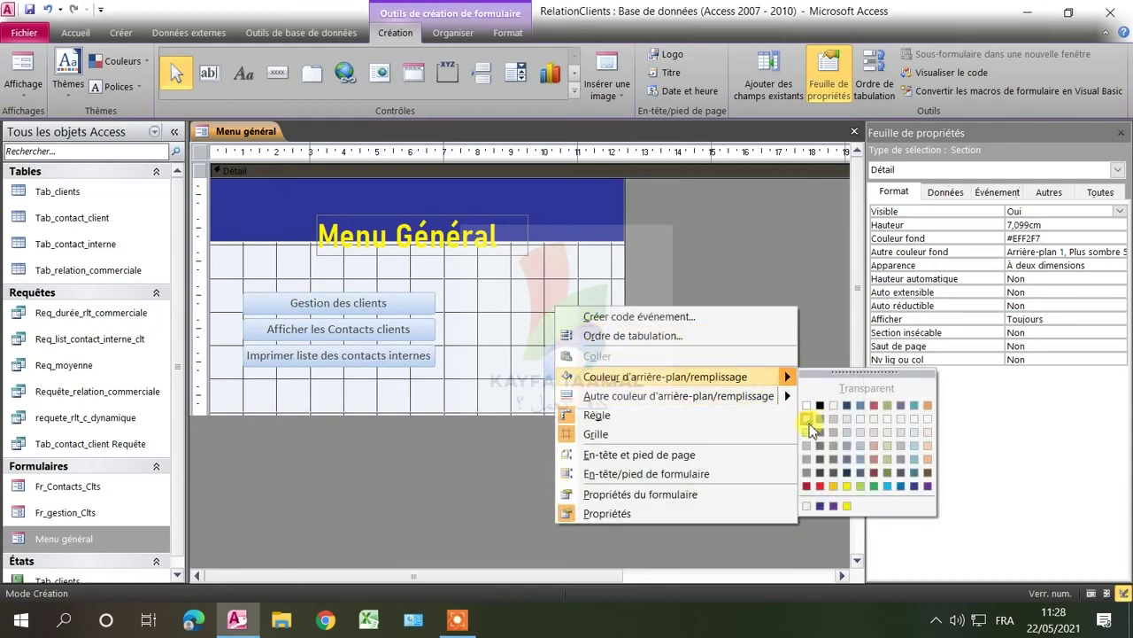
{"action": "left_click", "coordinate": [807, 419]}
Set the Détail section's background colour to purple (#6F3198).
{"action": "right_click", "coordinate": [552, 306]}
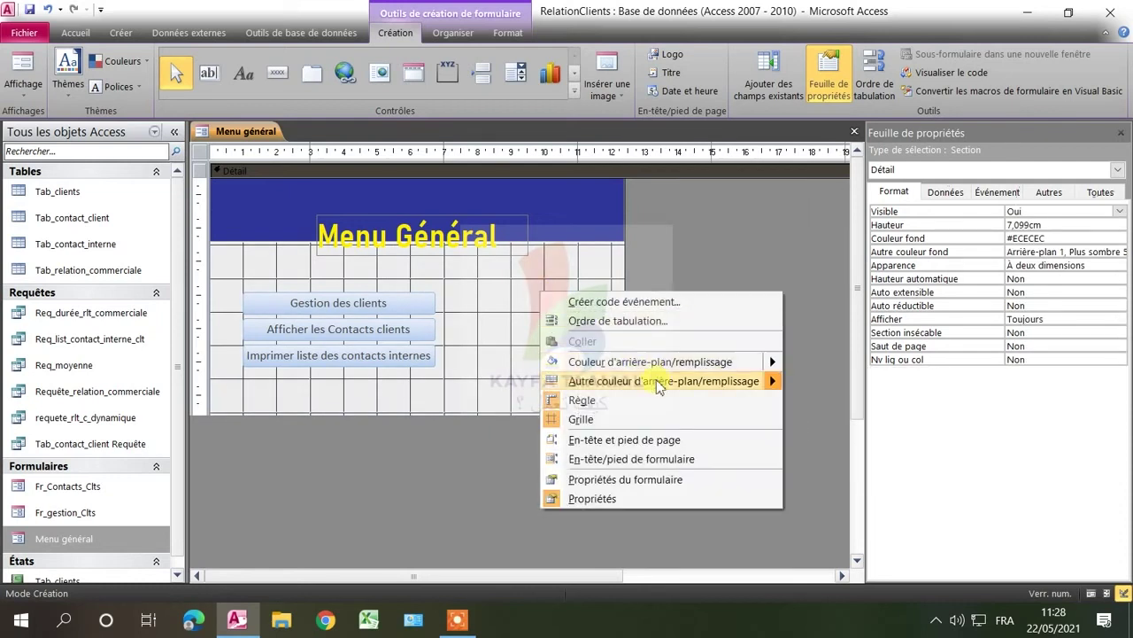
{"action": "mouse_move", "coordinate": [675, 367]}
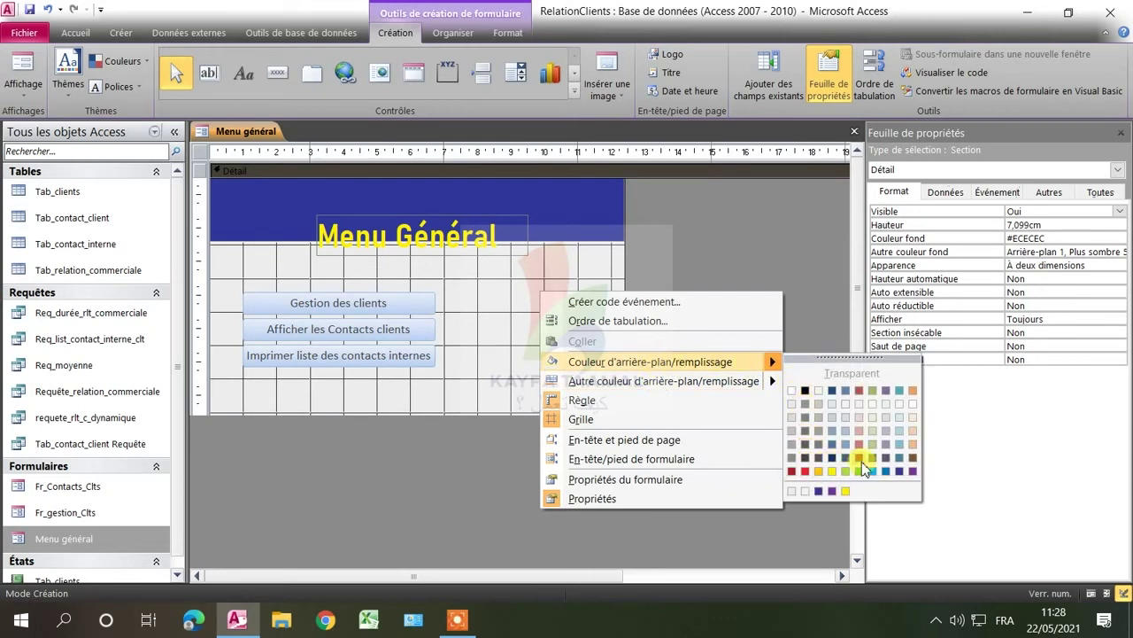
{"action": "left_click", "coordinate": [915, 473]}
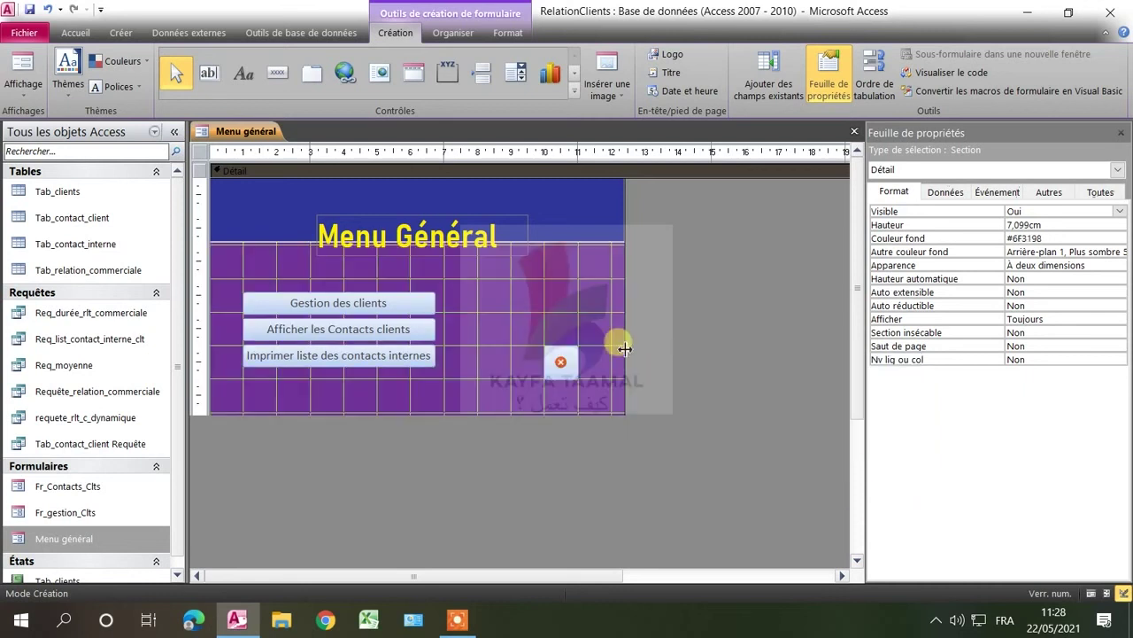
Fill the banner rectangle behind the Menu Général title with light steel blue (#84A1C6).
{"action": "right_click", "coordinate": [522, 294]}
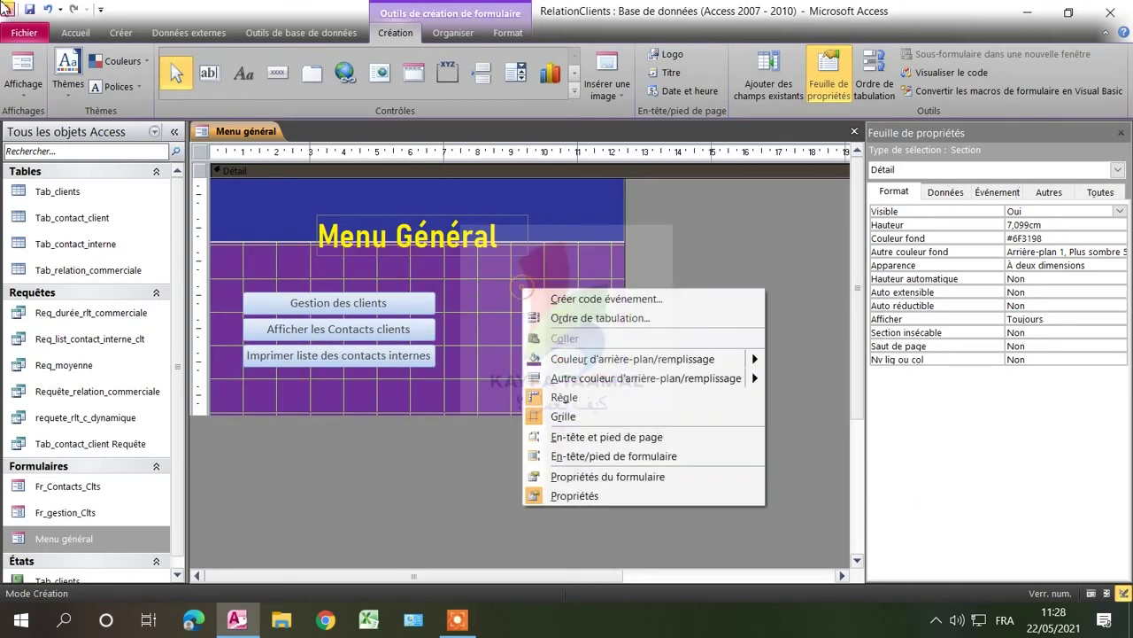
{"action": "left_click", "coordinate": [524, 214]}
{"action": "right_click", "coordinate": [556, 209]}
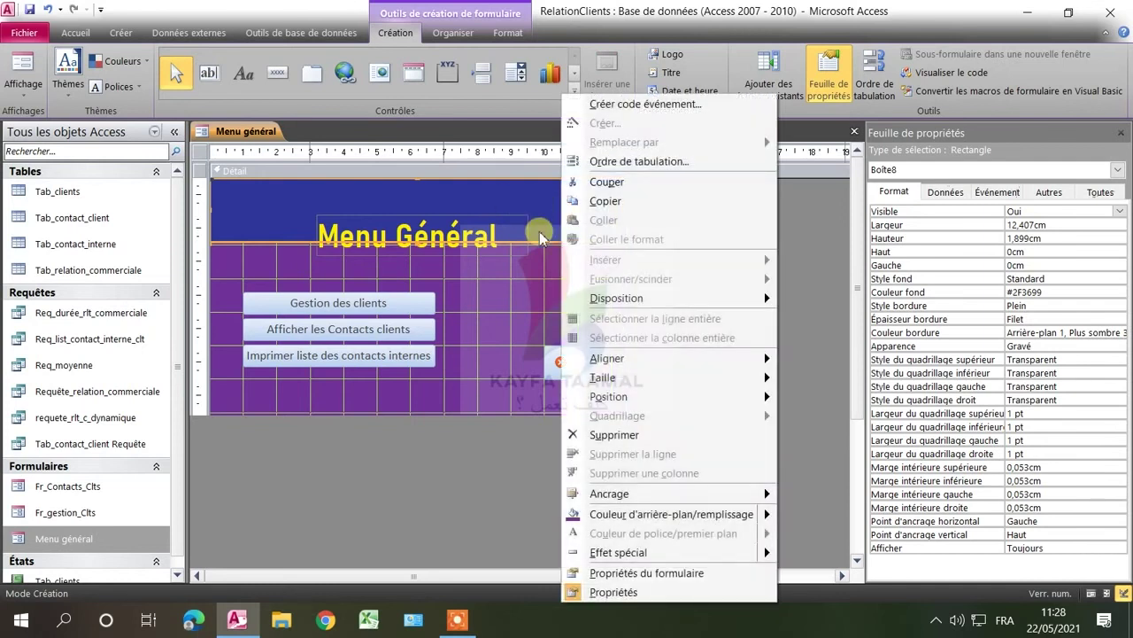
{"action": "mouse_move", "coordinate": [725, 516]}
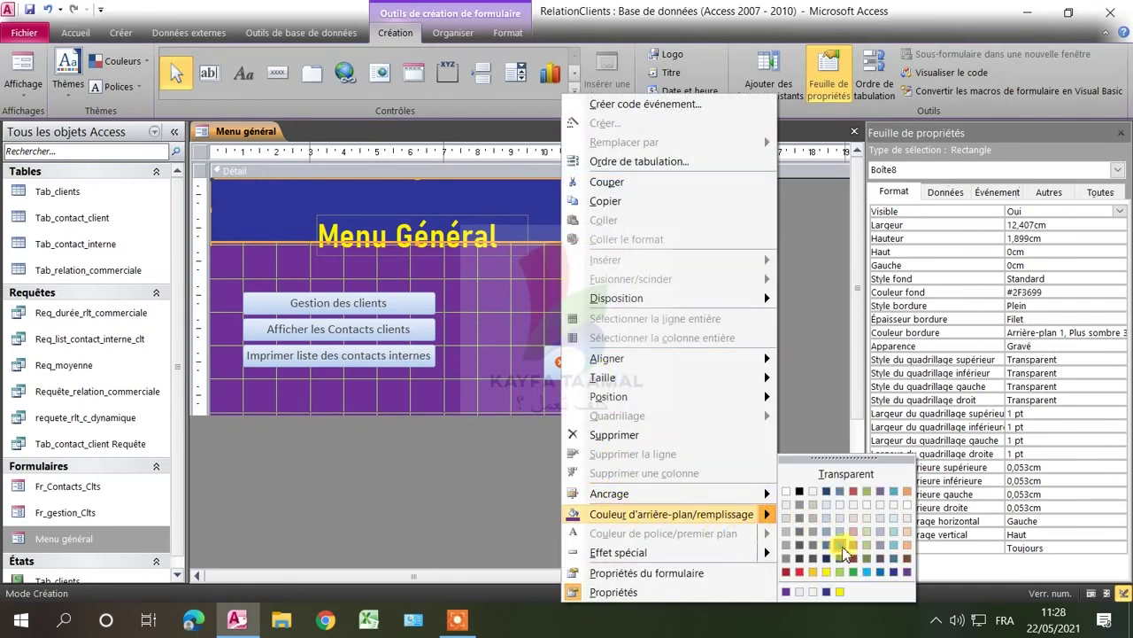
{"action": "left_click", "coordinate": [842, 547]}
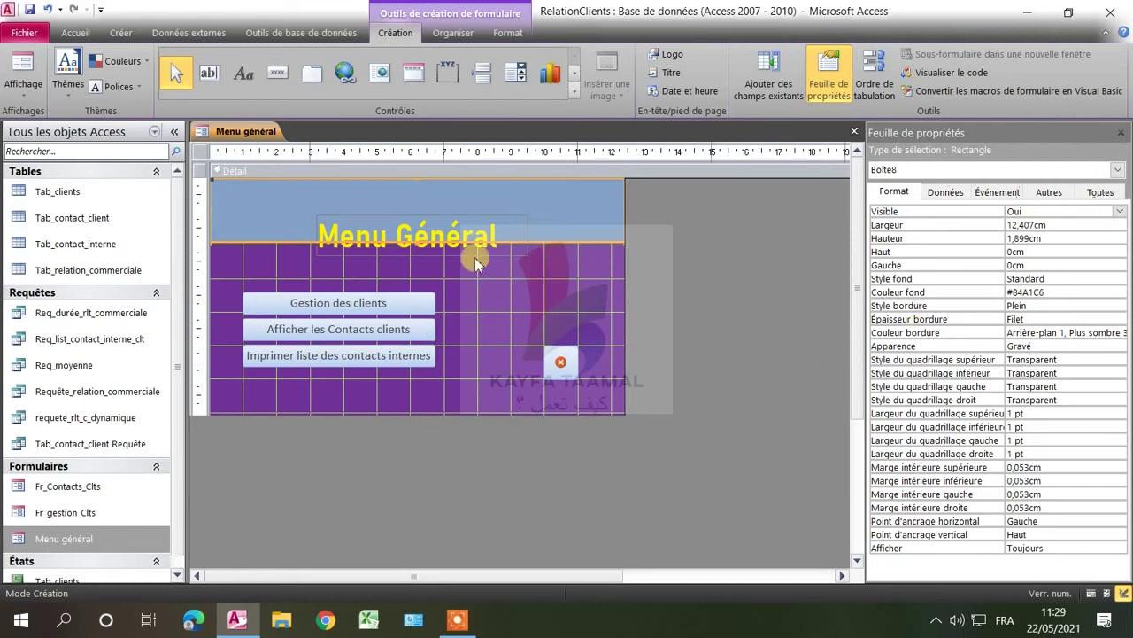